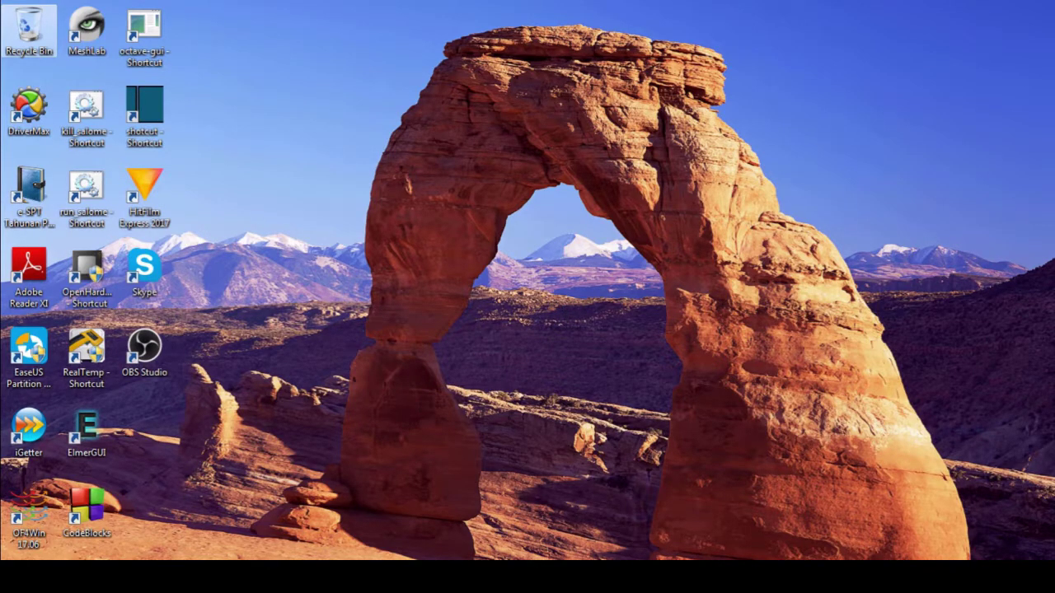
Step: Paste a copy of the Tutorial1 case folder into the run folder
mouse_move(435, 536)
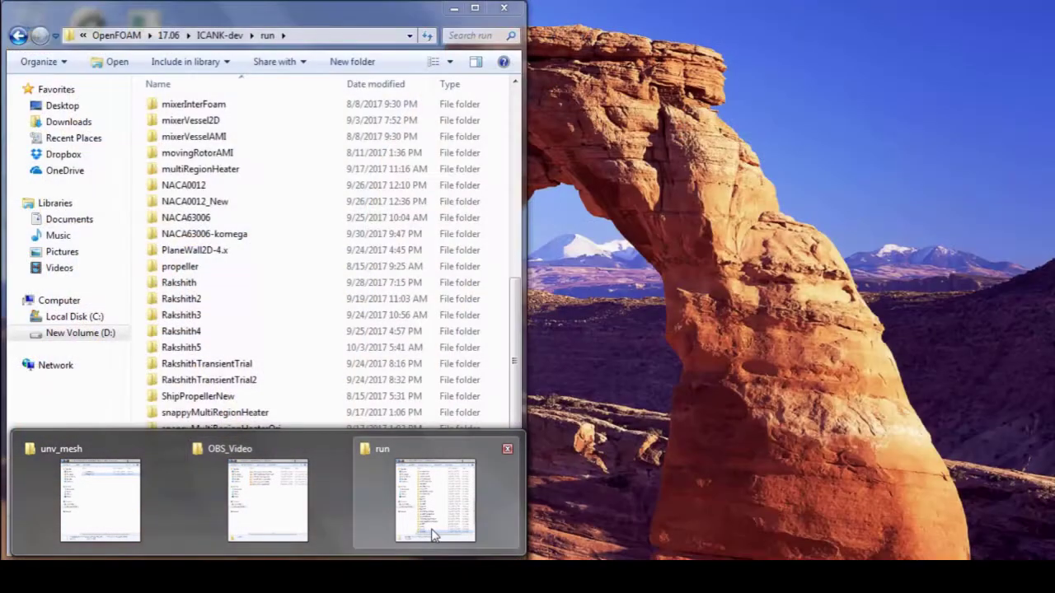
mouse_move(72, 495)
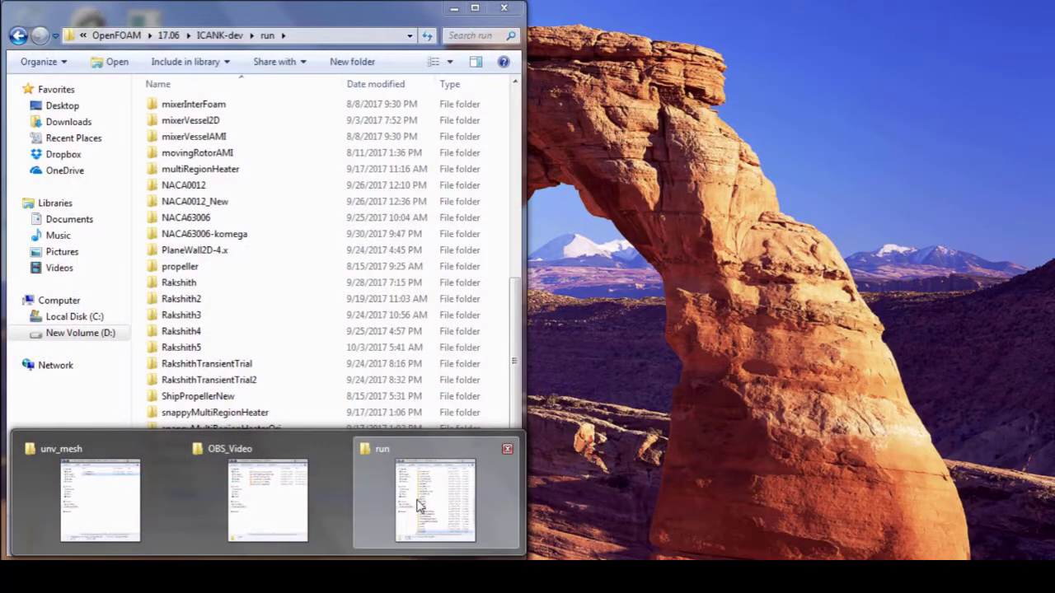
left_click(424, 490)
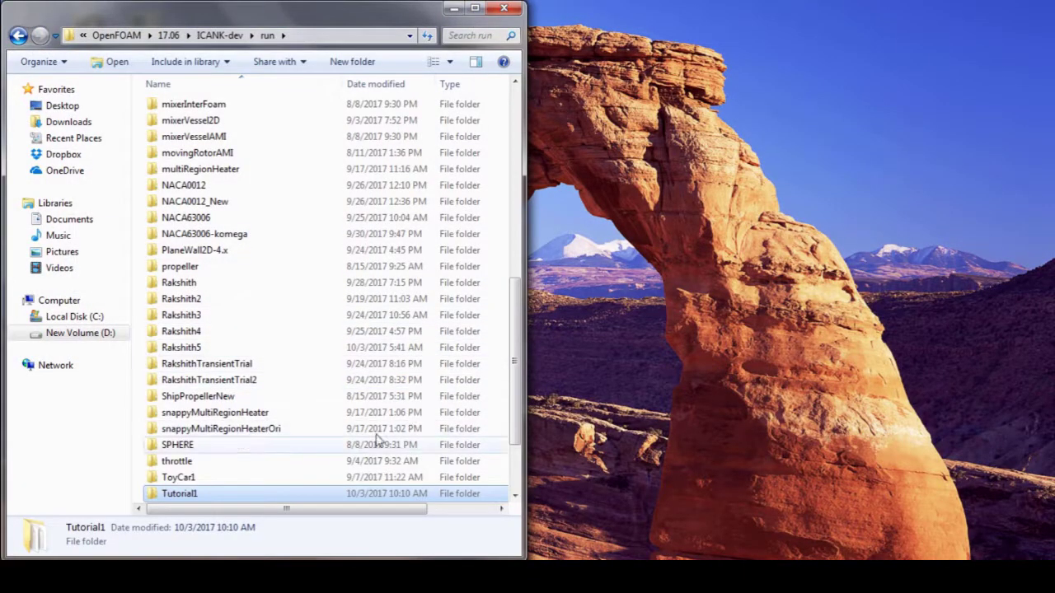
scroll(330, 476, "down", 2)
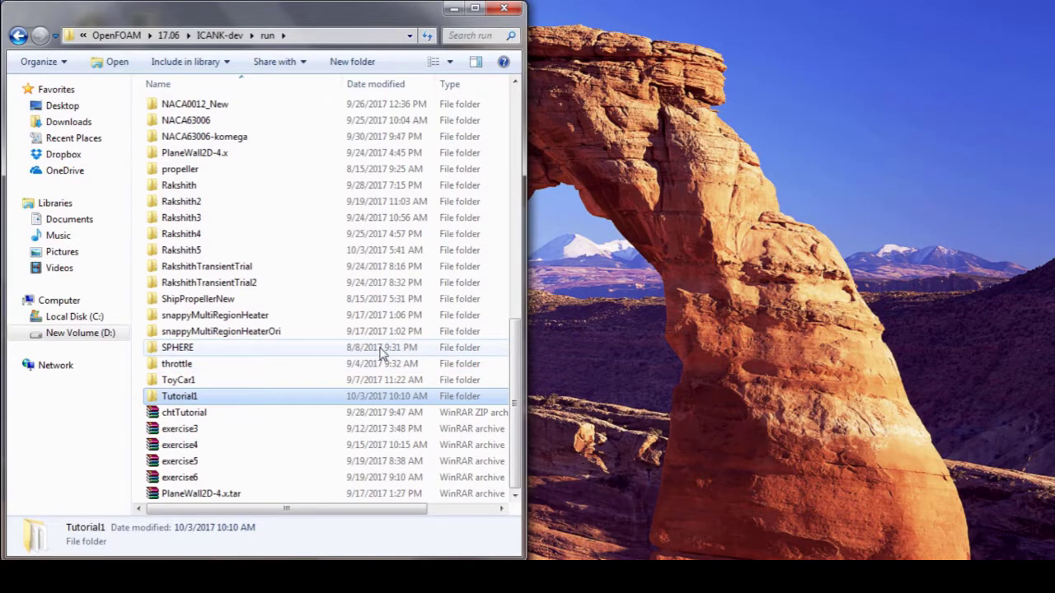
key("ctrl+v")
Step: Rename the copied folder to Tutorial2
right_click(254, 399)
left_click(313, 527)
key("End")
key("BackSpace")
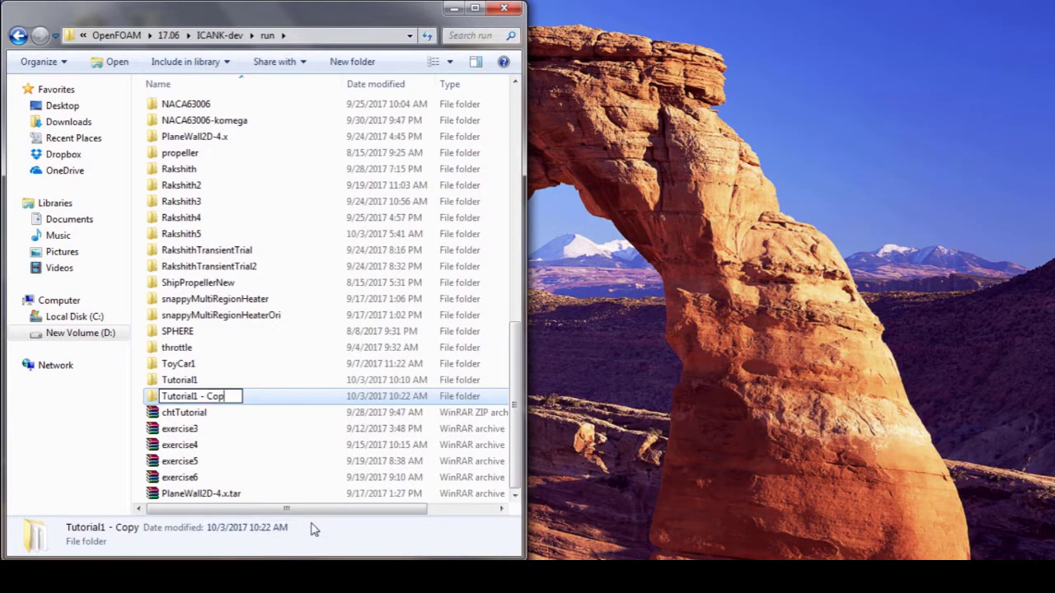
key("BackSpace")
key("BackSpace")
key("BackSpace")
key("BackSpace")
key("BackSpace")
key("BackSpace")
key("BackSpace")
type("2")
key("Return")
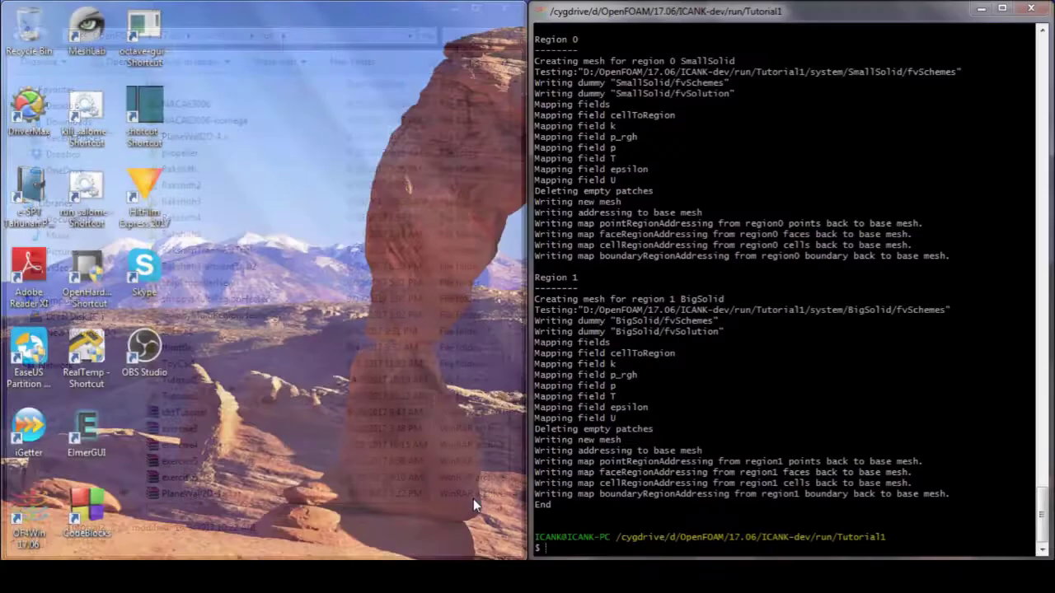
Step: In the Cygwin terminal, change into ../Tutorial2/ and list its contents
left_click(473, 498)
type("cd ../T")
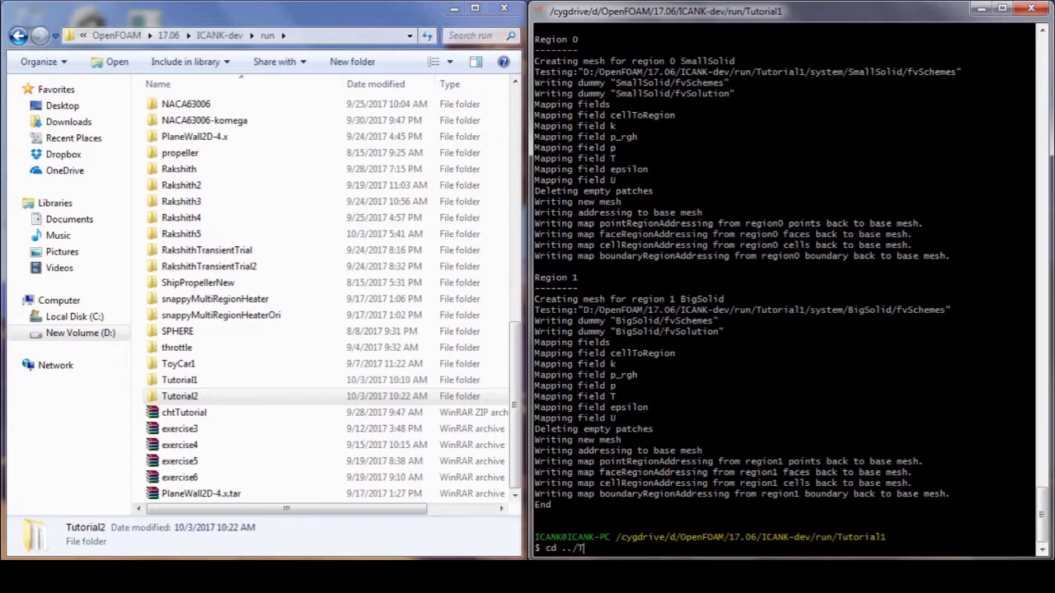
type("utorial2/")
key("Return")
type("ls")
key("Return")
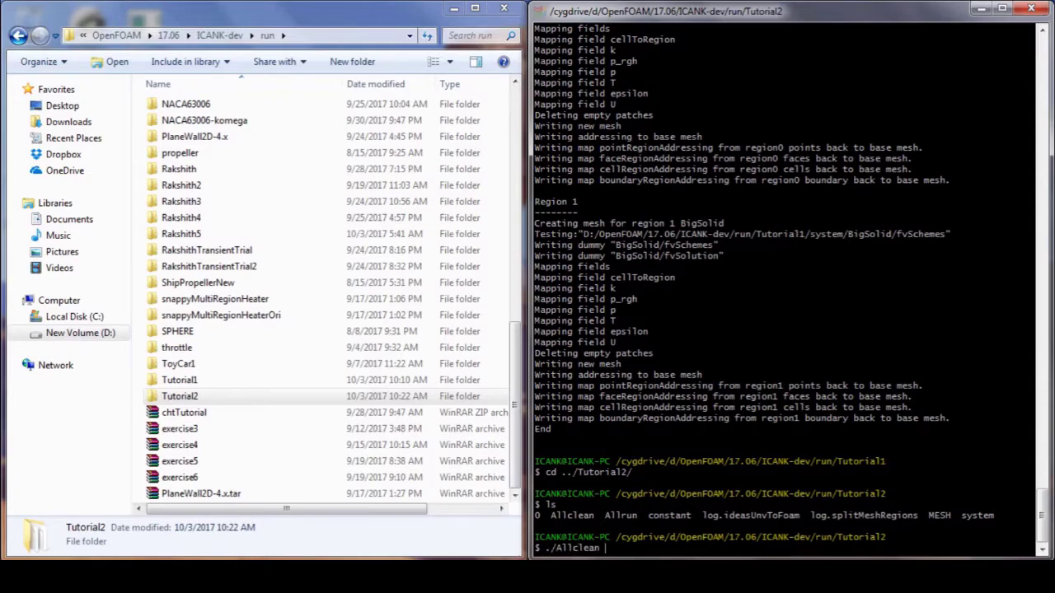
Step: Run ./Allclean and ./Allrun on Tutorial2, then launch paraFoam
type("./Allclean")
key("Return")
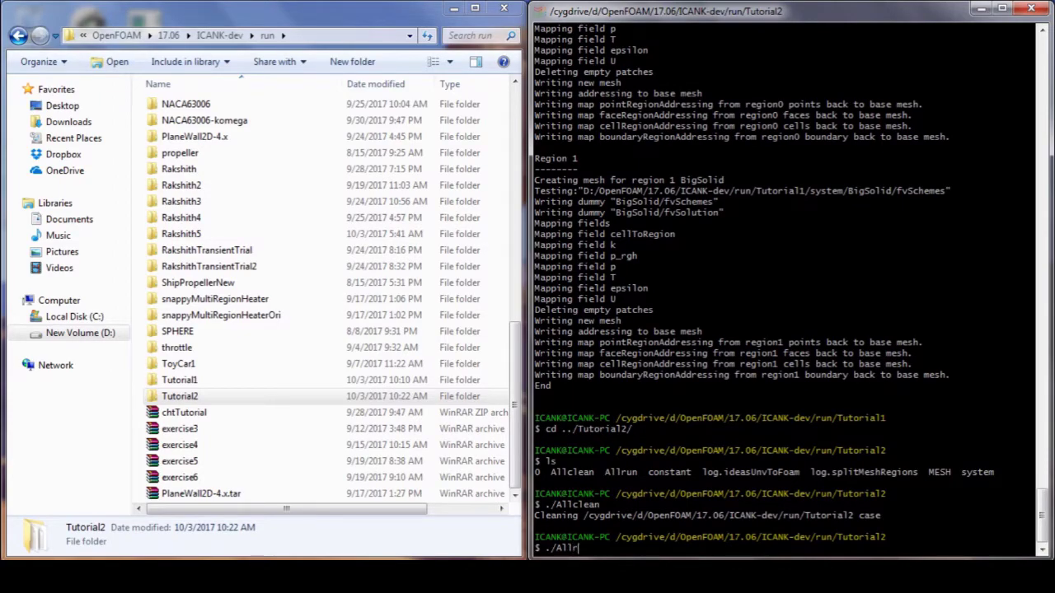
type("./Allrun")
key("Return")
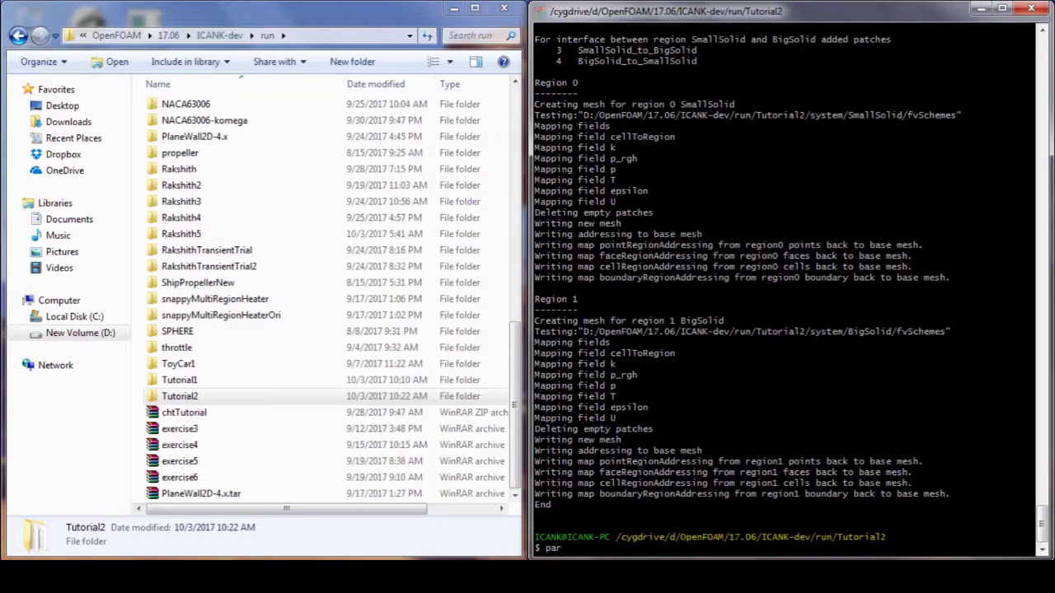
key("Return")
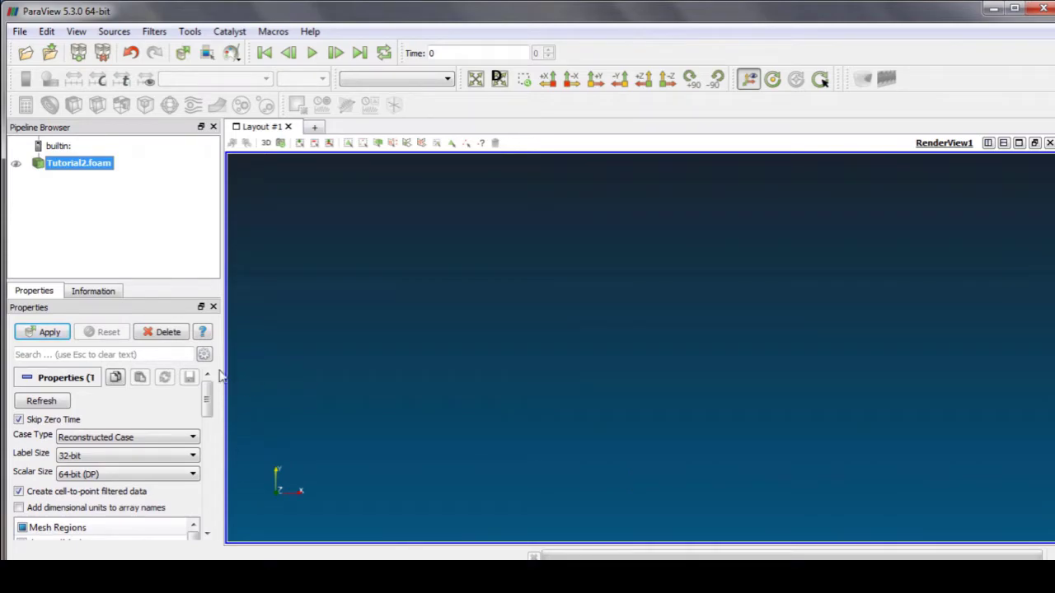
Step: Uncheck BigSolid/internalMesh and SmallSolid/internalMesh in Mesh Regions and apply
left_click_drag(206, 400, 203, 426)
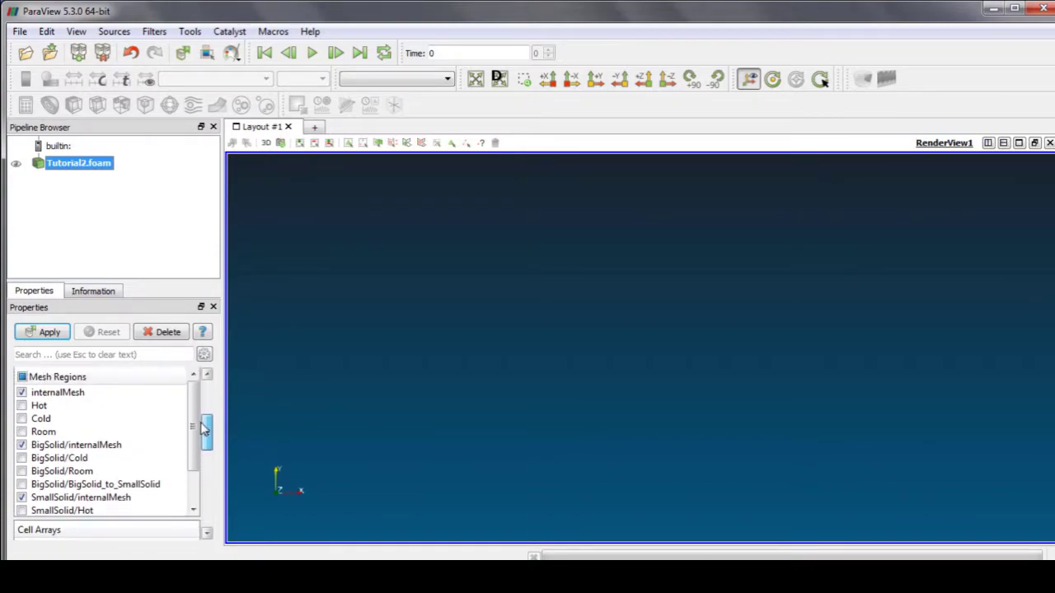
left_click(22, 444)
left_click(22, 498)
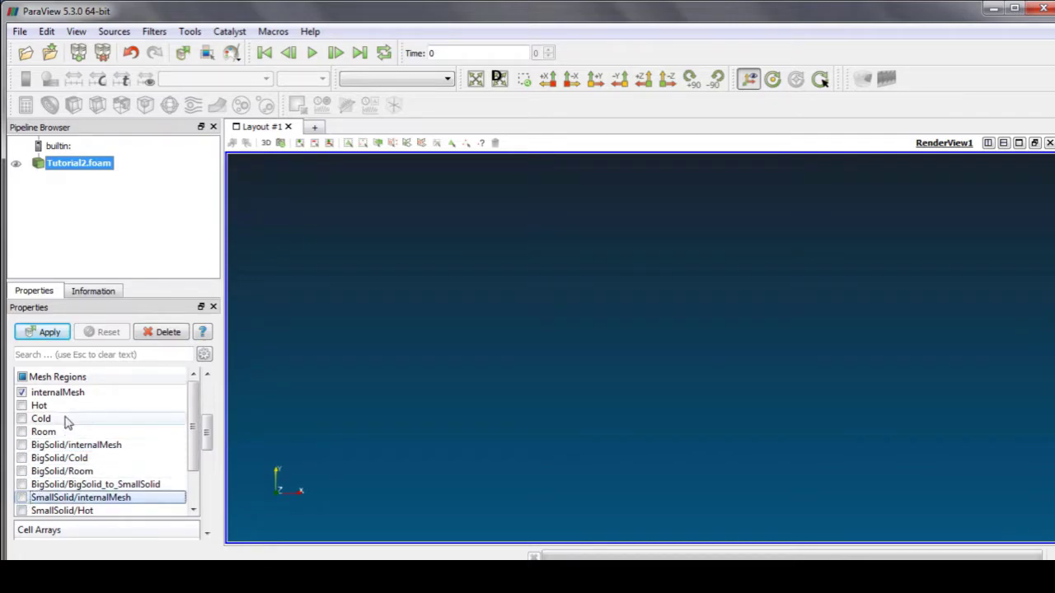
left_click(42, 338)
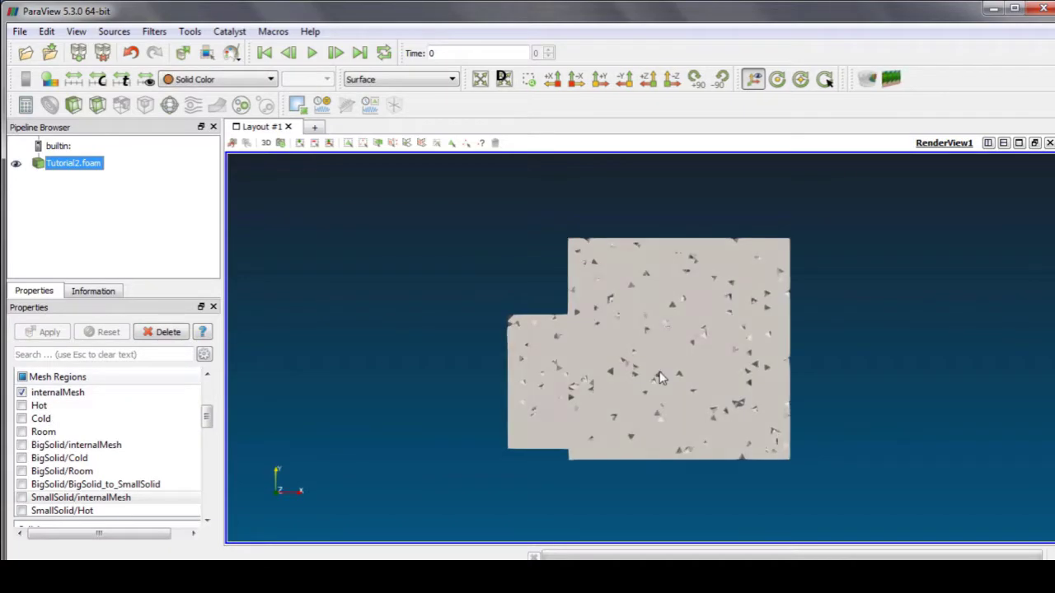
Step: Add the Hot, Cold and Room patches to the loaded regions and apply
left_click_drag(579, 355, 625, 324)
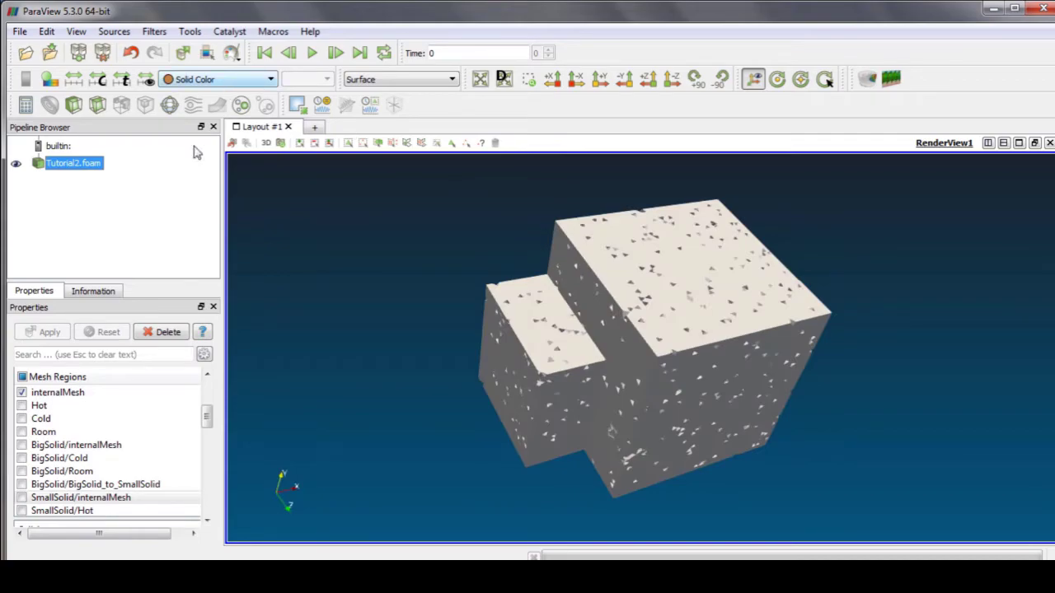
left_click(22, 405)
left_click(22, 418)
left_click(22, 431)
left_click(43, 332)
left_click_drag(737, 425, 789, 375)
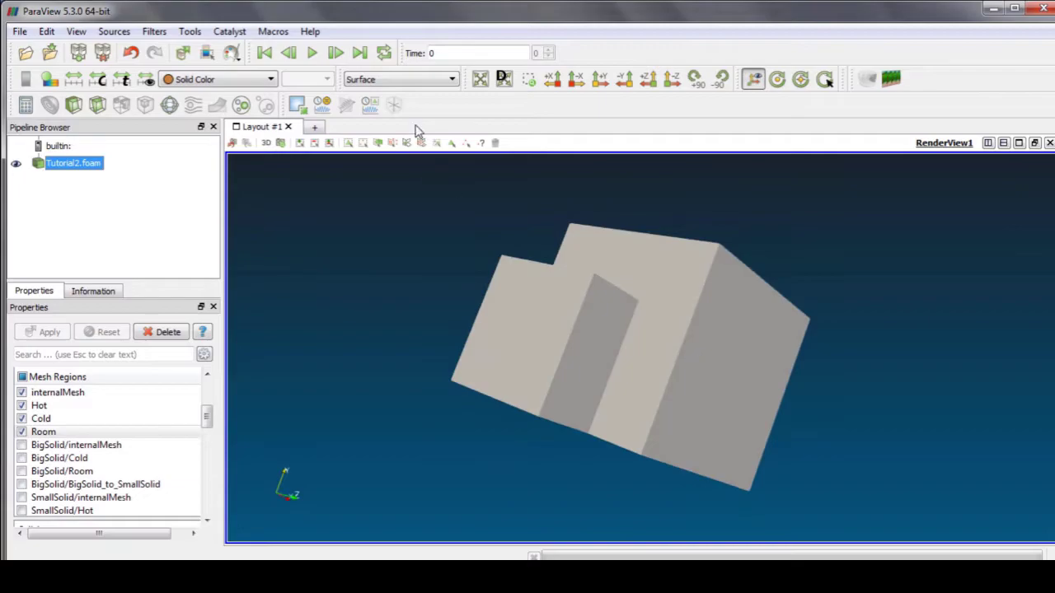
left_click(412, 80)
Step: Switch the representation to Surface With Edges and orbit around the stepped corner
left_click(392, 154)
left_click_drag(629, 275, 703, 325)
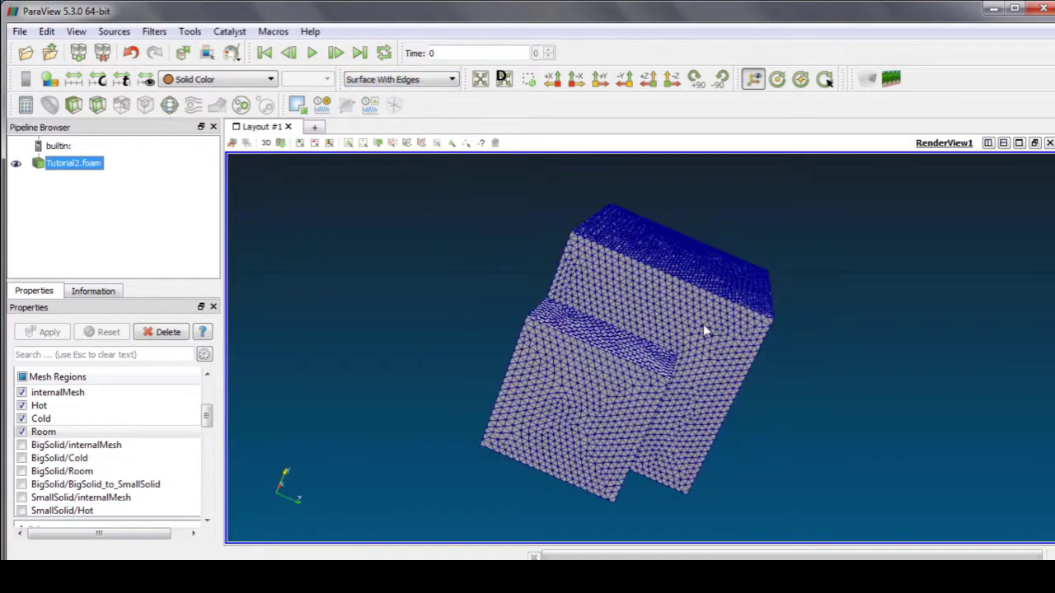
scroll(702, 324, "up", 5)
left_click_drag(597, 367, 748, 387)
scroll(568, 455, "down", 5)
Step: Uncheck internalMesh, Hot, Cold and Room in Mesh Regions
left_click(22, 432)
left_click(21, 419)
left_click(22, 406)
left_click(23, 393)
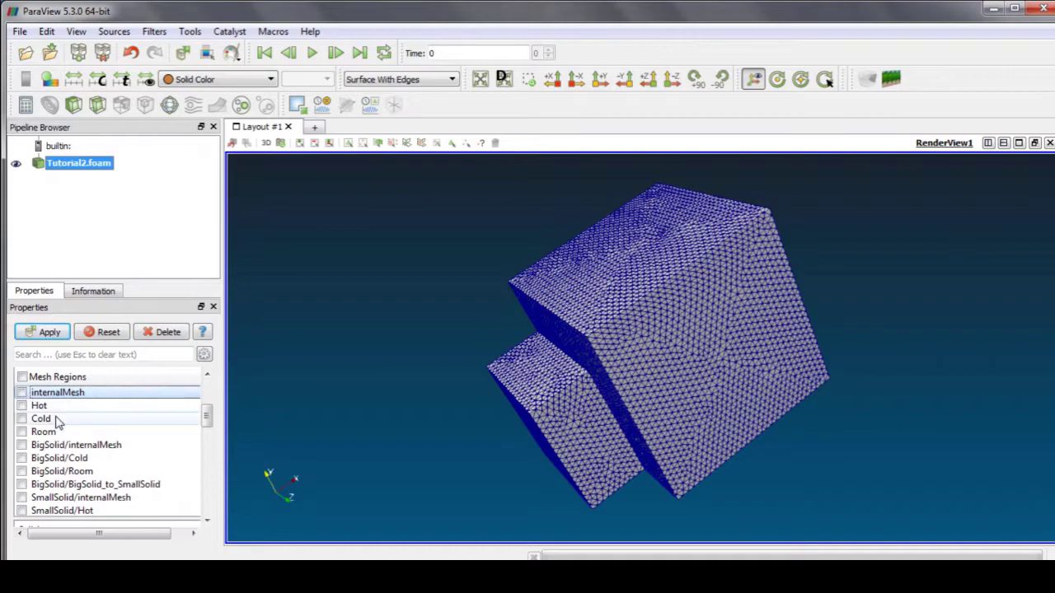
left_click_drag(208, 417, 207, 422)
mouse_move(99, 533)
left_mouse_down()
mouse_move(151, 533)
mouse_move(104, 536)
left_mouse_up()
scroll(196, 444, "down", 1)
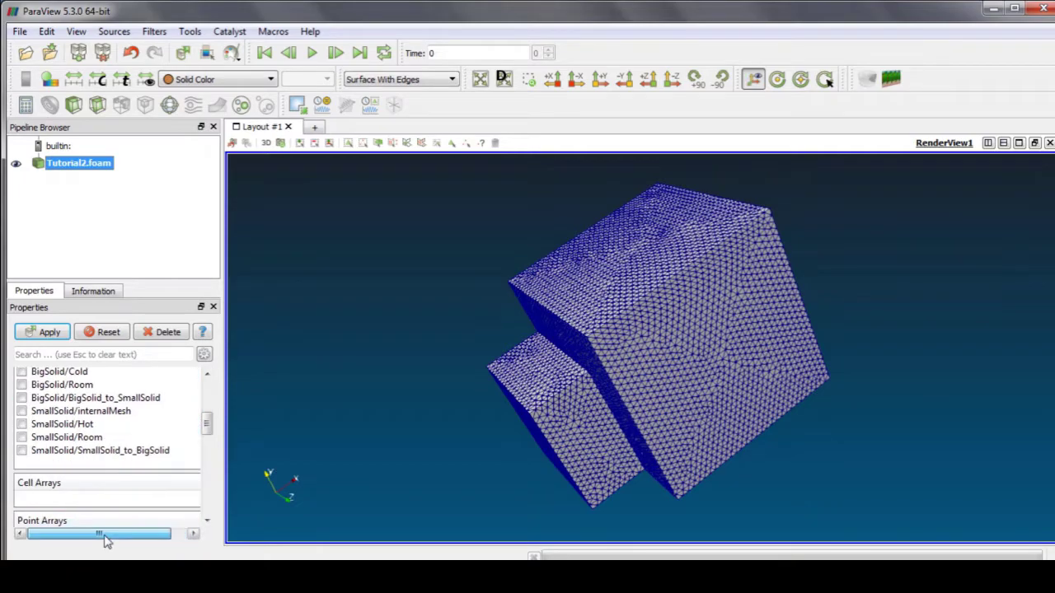
Step: Check SmallSolid internalMesh, Hot, Room and SmallSolid_to_BigSolid in Mesh Regions
left_click(23, 412)
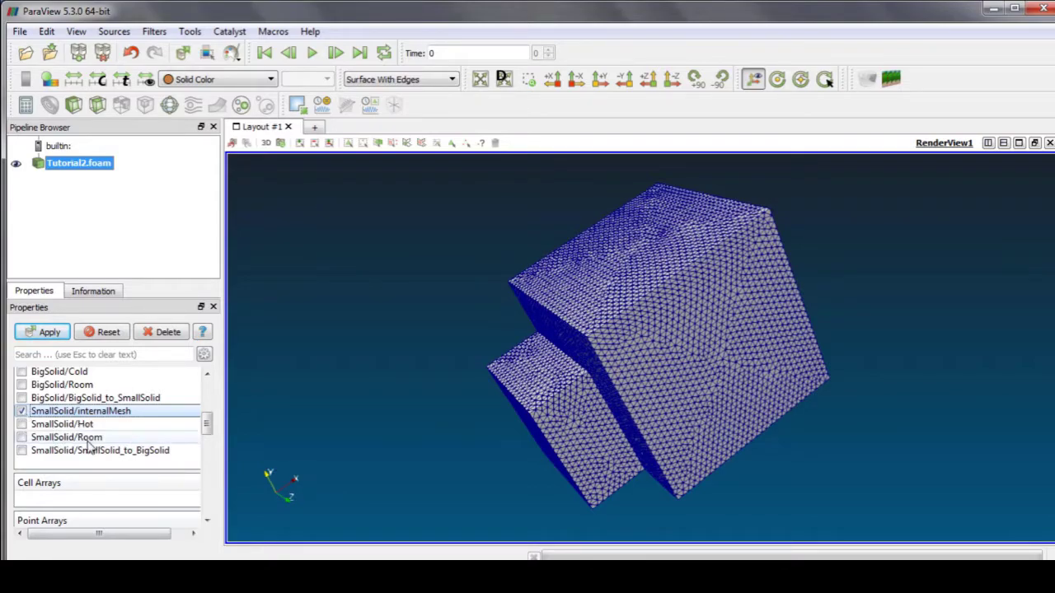
left_click(20, 425)
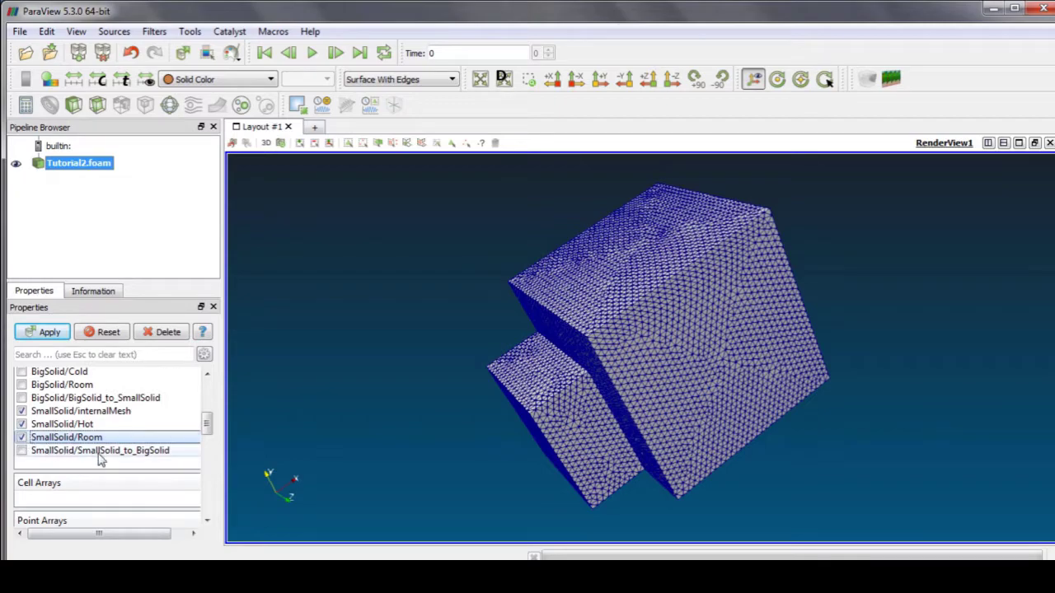
left_click(22, 451)
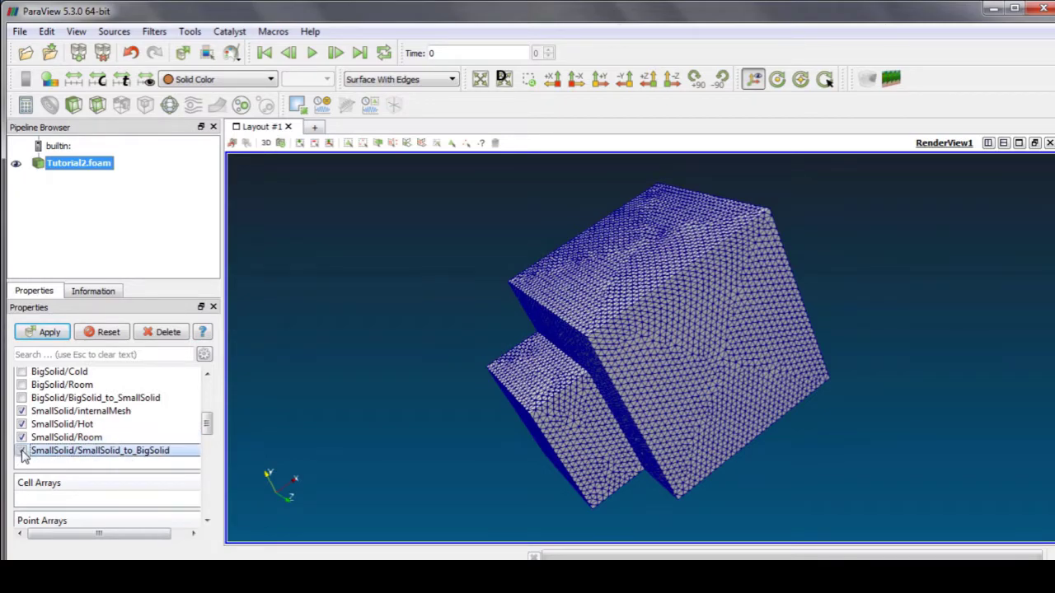
left_click(97, 437)
left_click(46, 439)
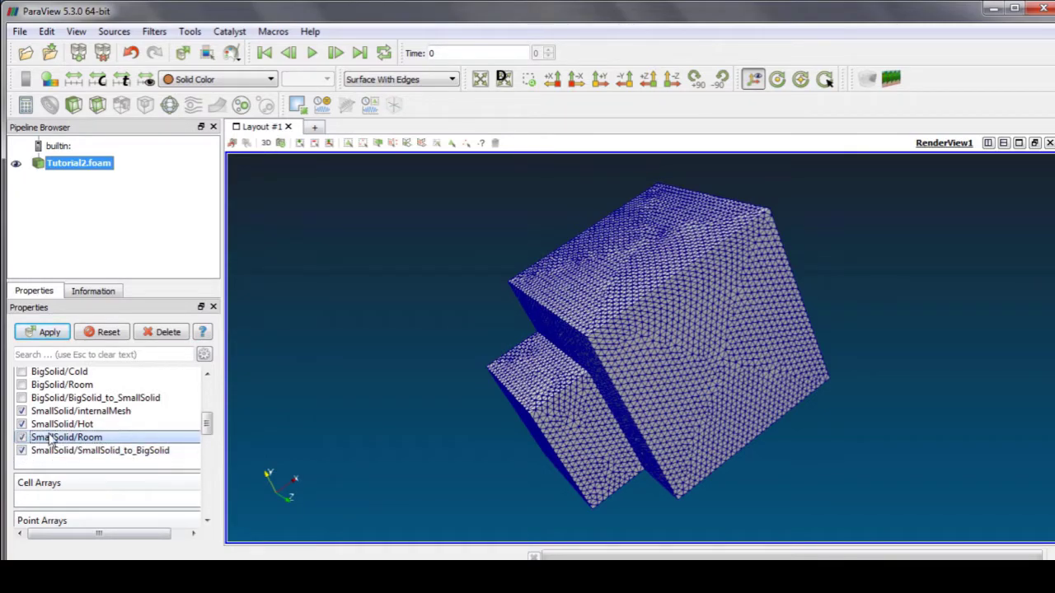
scroll(200, 430, "up", 2)
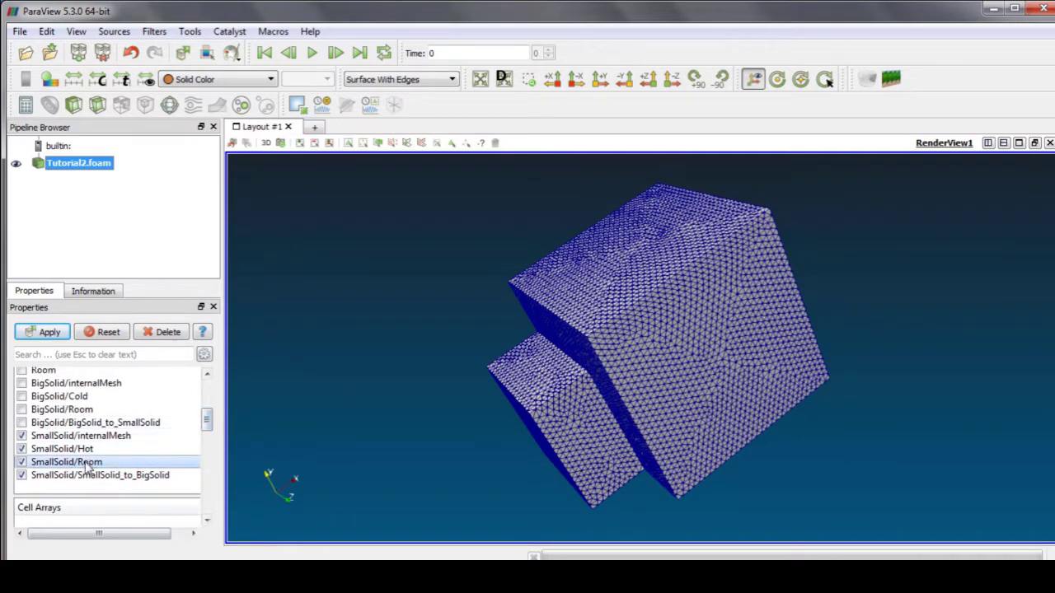
scroll(210, 421, "up", 1)
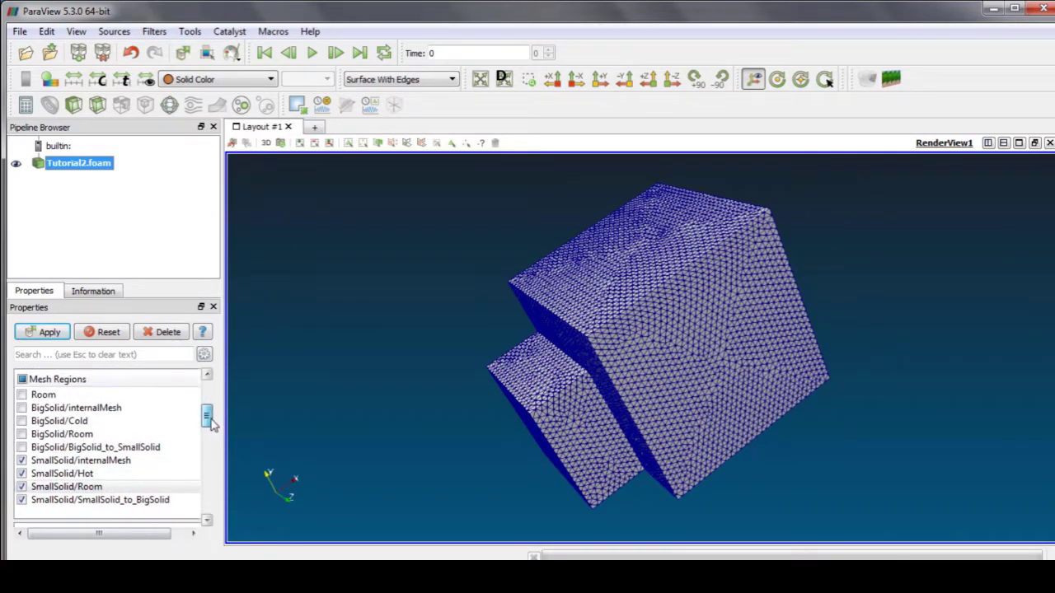
scroll(207, 420, "up", 1)
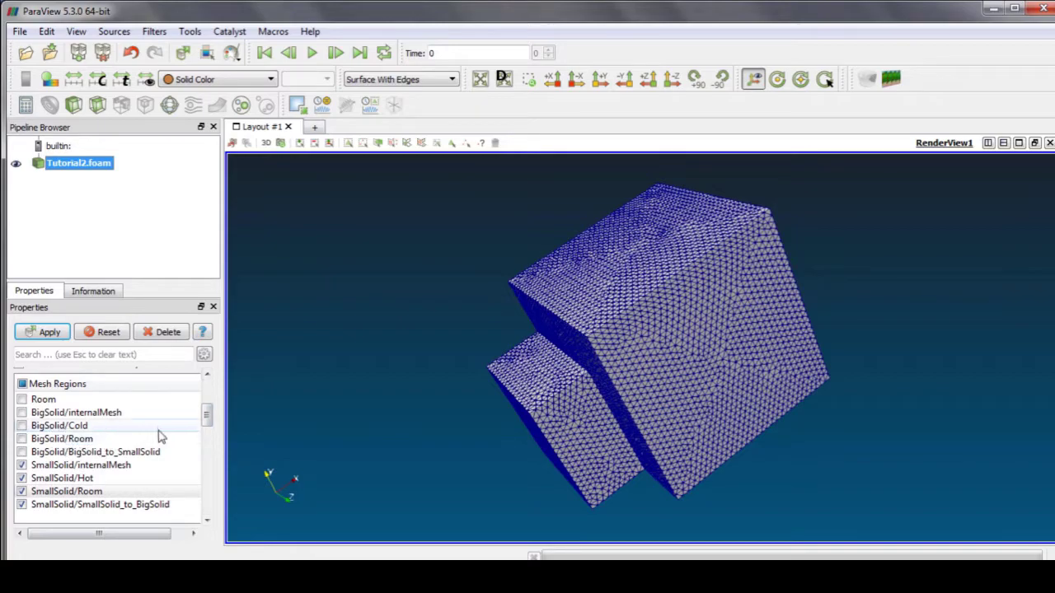
scroll(206, 417, "down", 1)
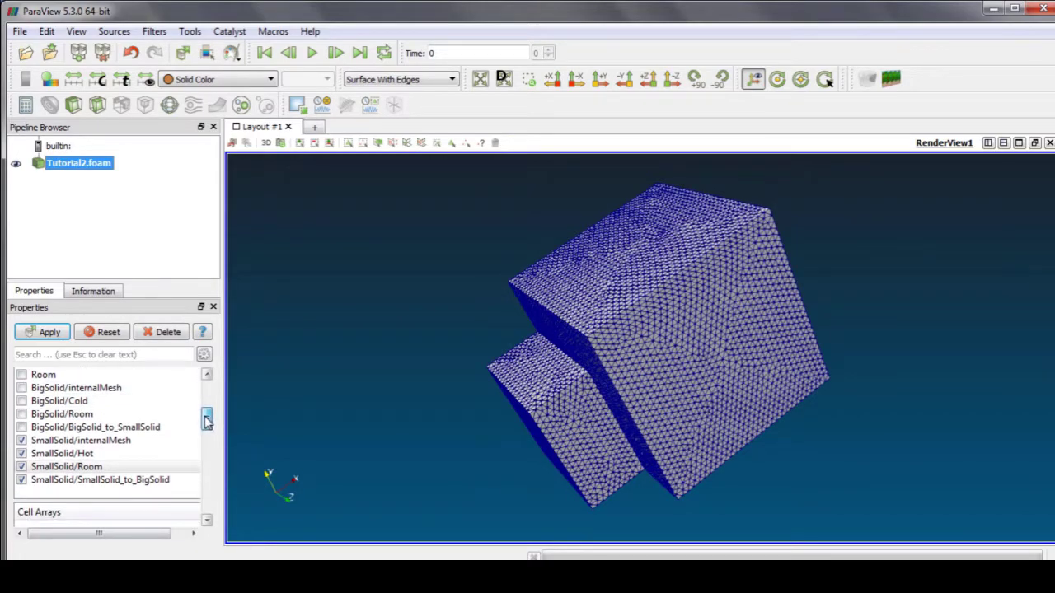
scroll(207, 420, "down", 1)
scroll(209, 420, "up", 1)
Step: Apply the SmallSolid-only regions, reload internalMesh, orbit the block, then close ParaView
left_click(46, 332)
left_click_drag(551, 464, 511, 437)
left_click(22, 440)
left_click(22, 440)
left_click(49, 332)
left_click_drag(673, 388, 760, 386)
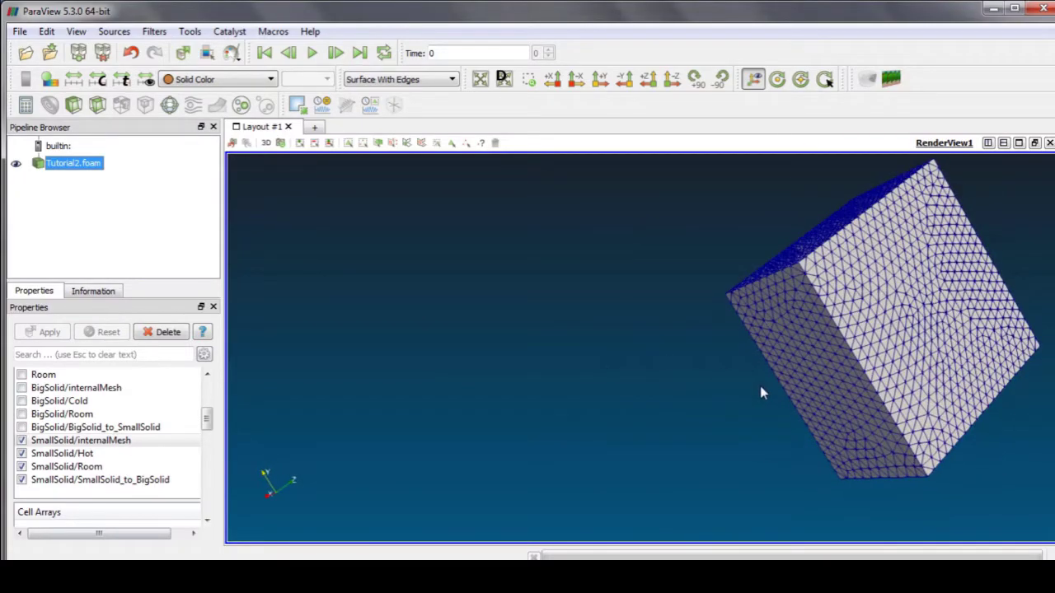
left_click_drag(525, 354, 736, 325)
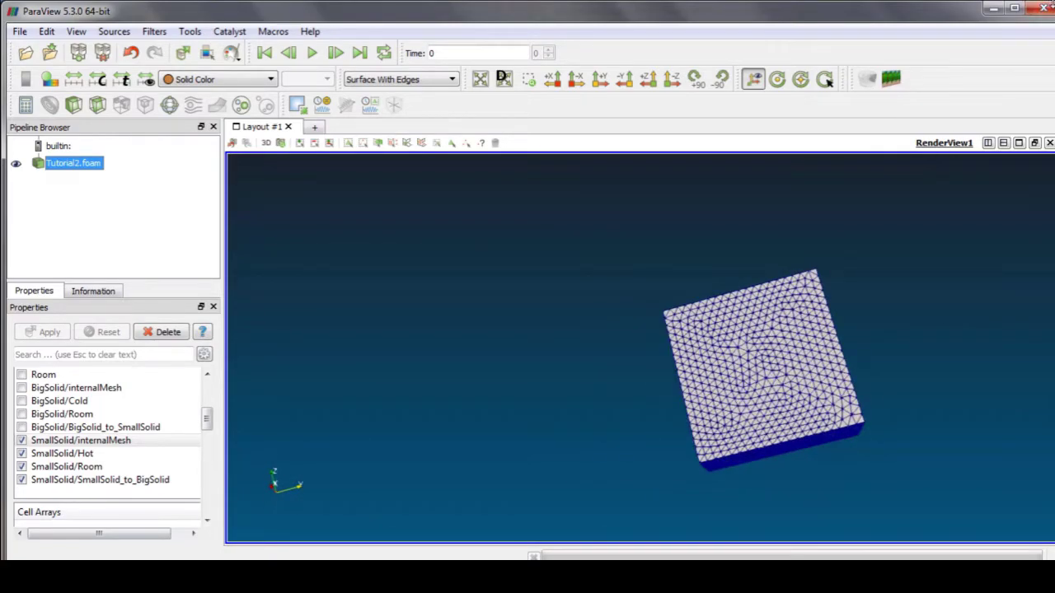
left_click(1044, 8)
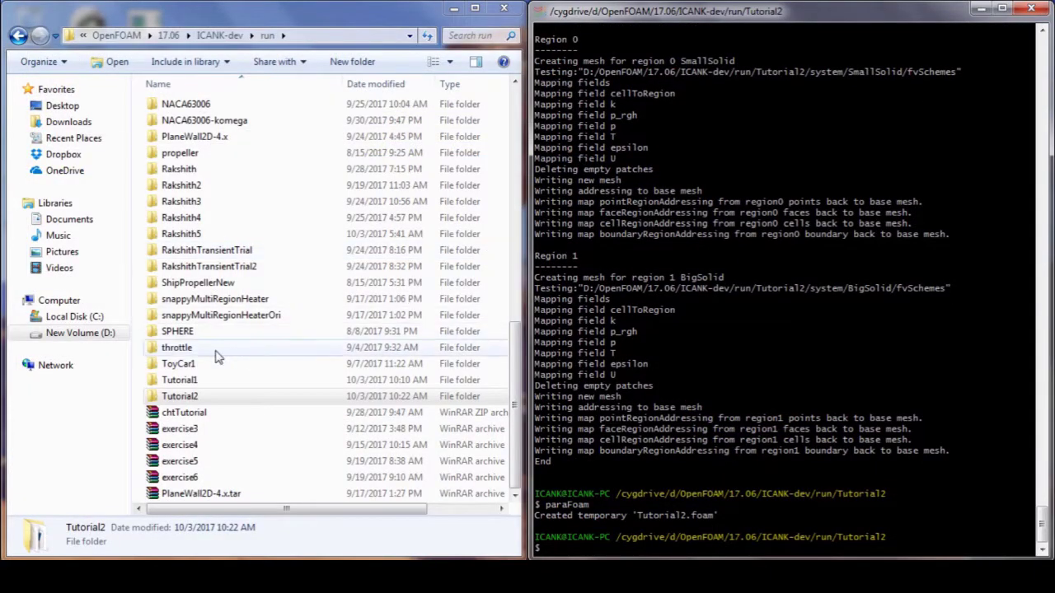
Step: Open Tutorial2's constant/regionProperties in Notepad++
double_click(186, 397)
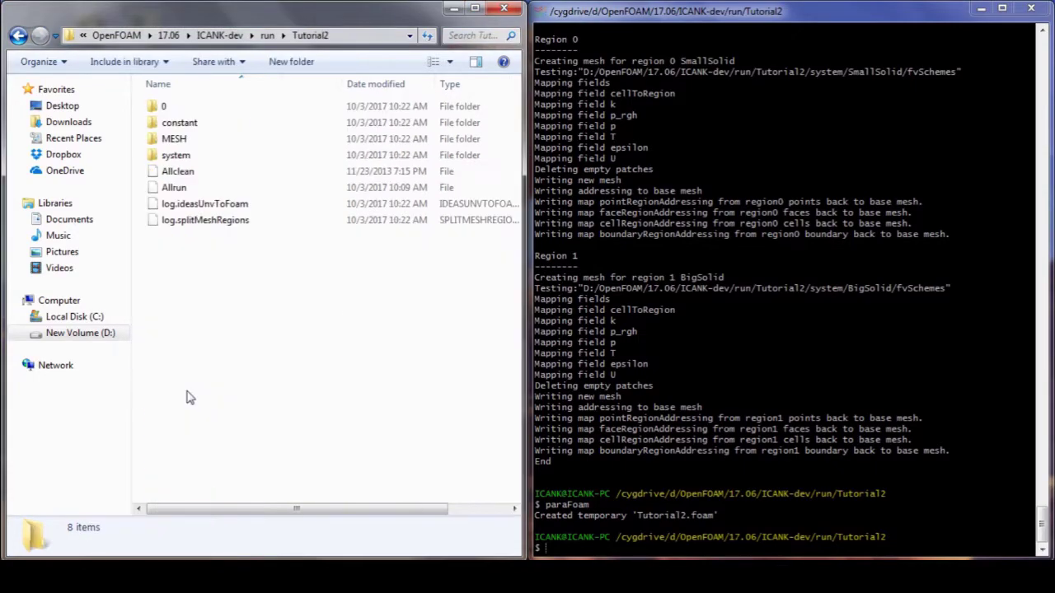
double_click(203, 129)
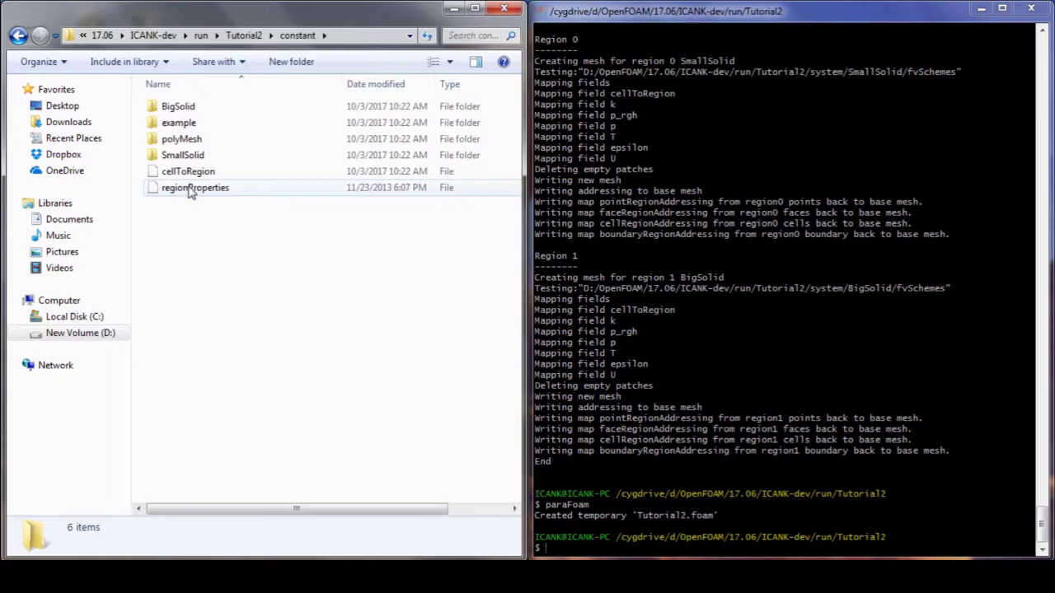
left_click(217, 192)
right_click(217, 192)
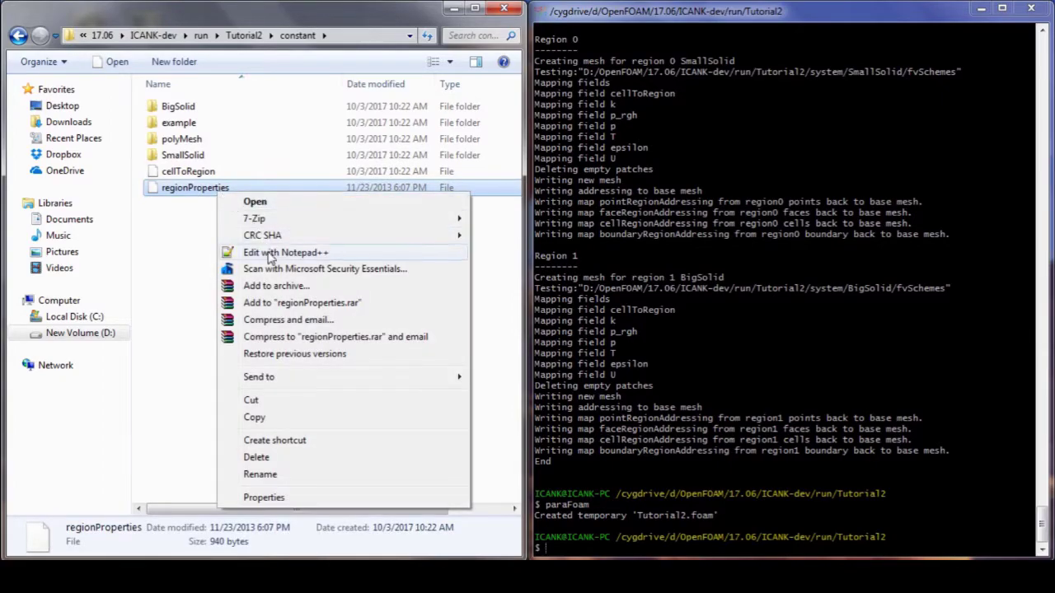
left_click(271, 256)
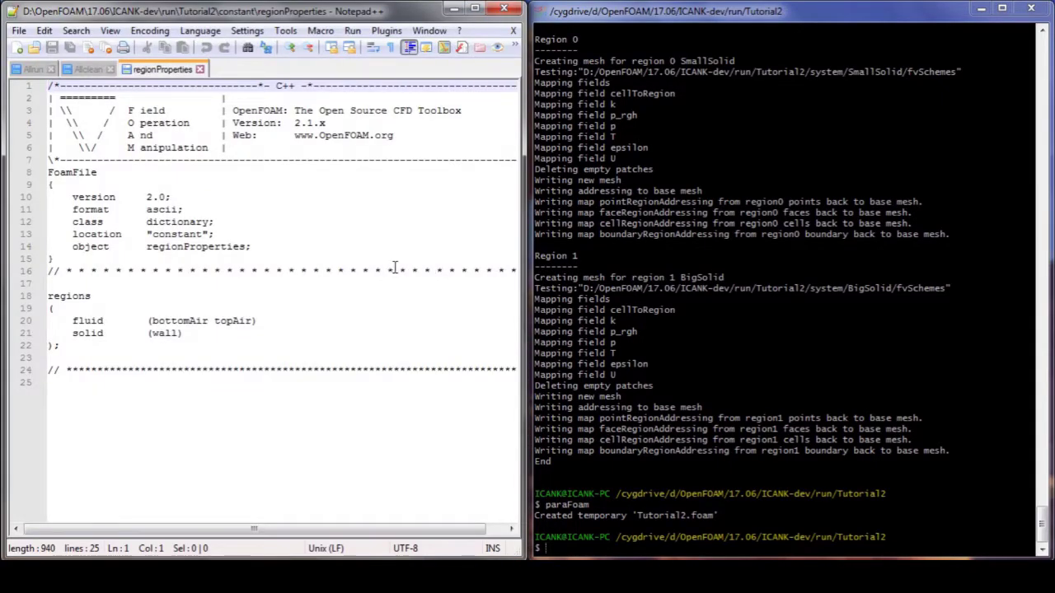
Step: Delete the fluid regions 'bottomAir topAir', replace 'wall' with 'BigSolid SmallSolid', and save
left_click(151, 321)
left_click_drag(152, 320, 255, 324)
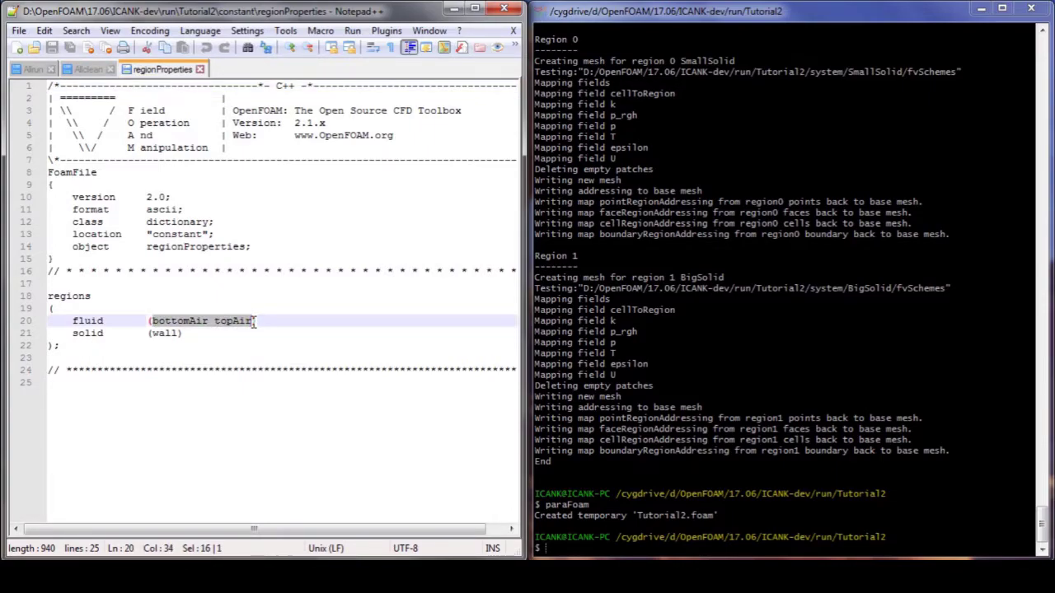
key("Delete")
key("Down")
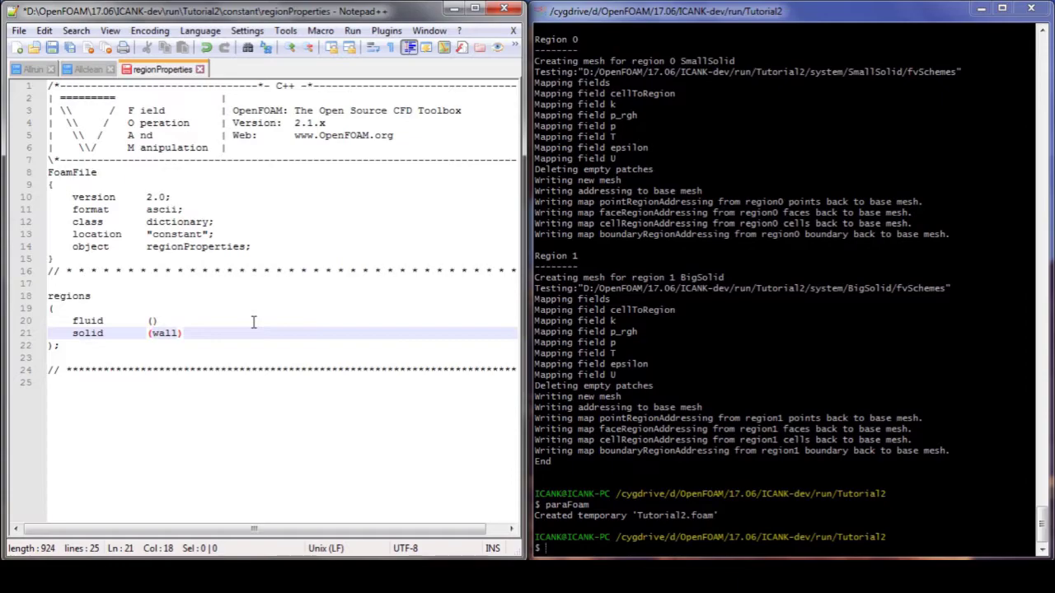
key("ctrl+shift+Right")
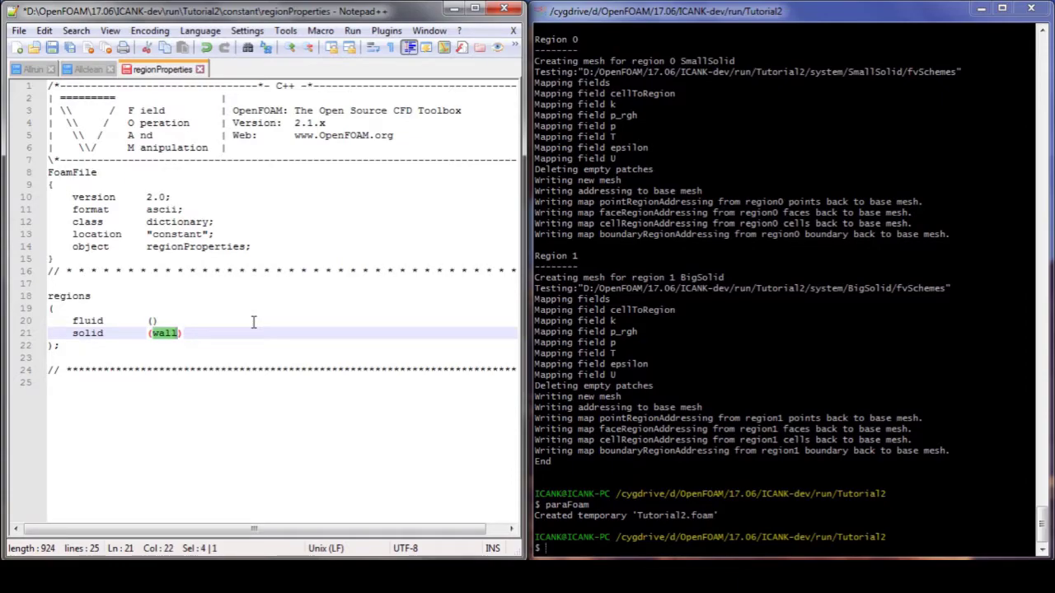
type("BigSolid")
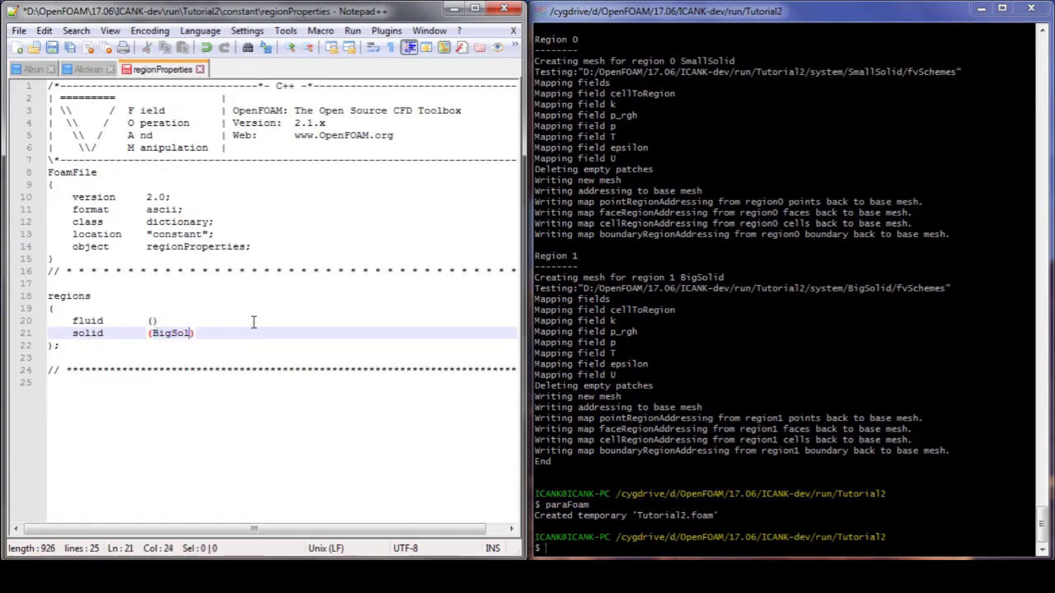
type(" Small")
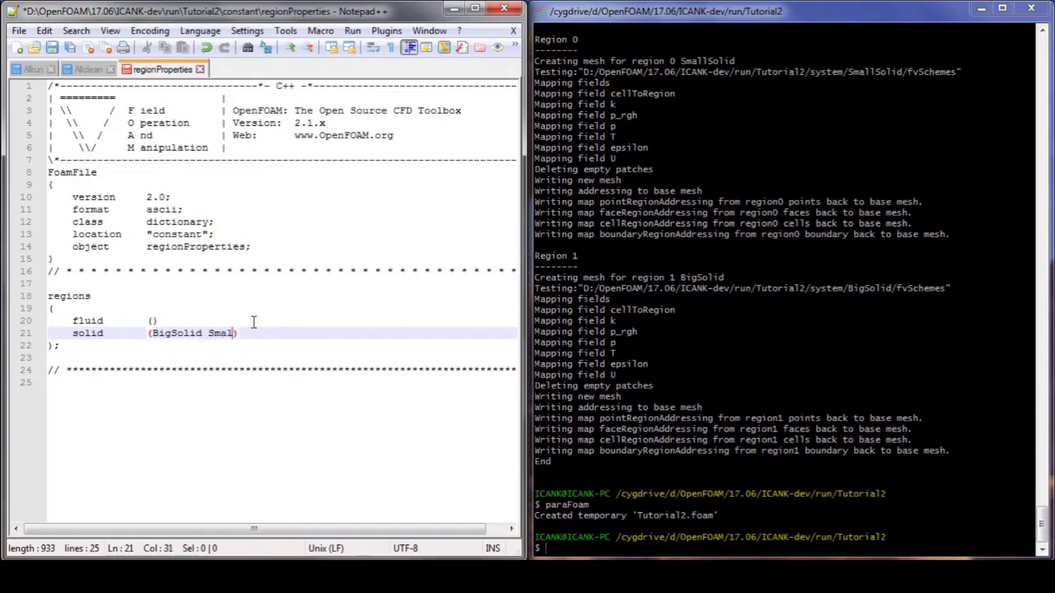
type("Solid")
left_click(365, 342)
key("ctrl+s")
left_click_drag(338, 11, 1054, 15)
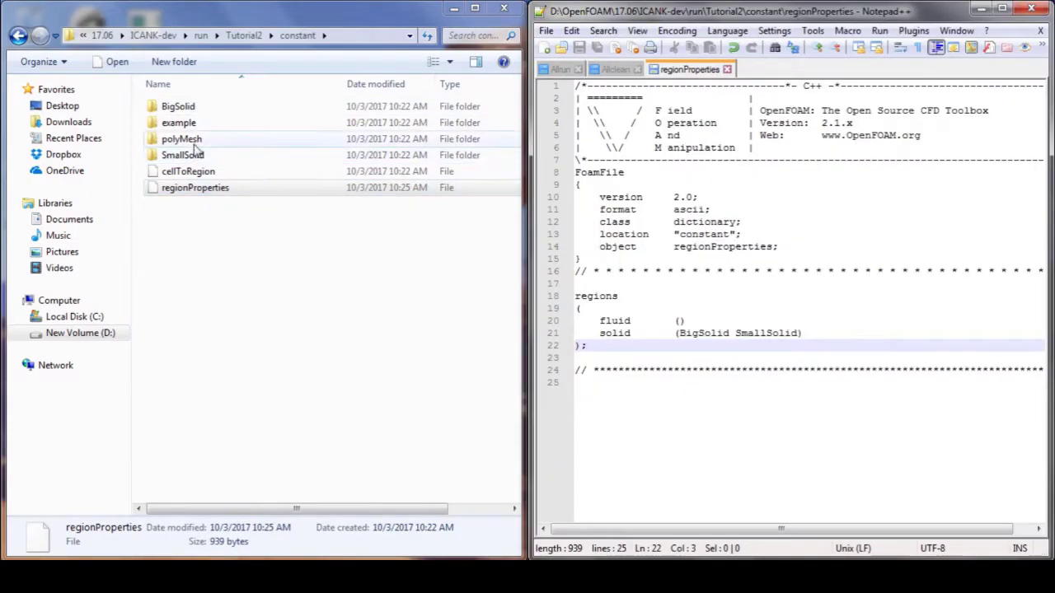
Step: Browse BigSolid and its polyMesh folder, then return to constant and open example
left_click(198, 113)
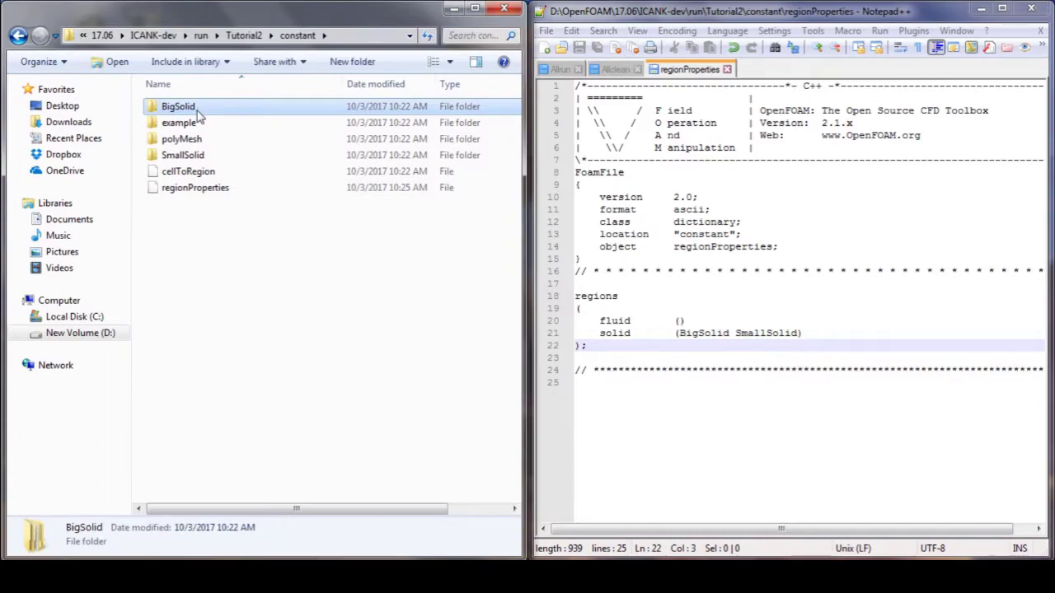
double_click(198, 112)
left_click(197, 108)
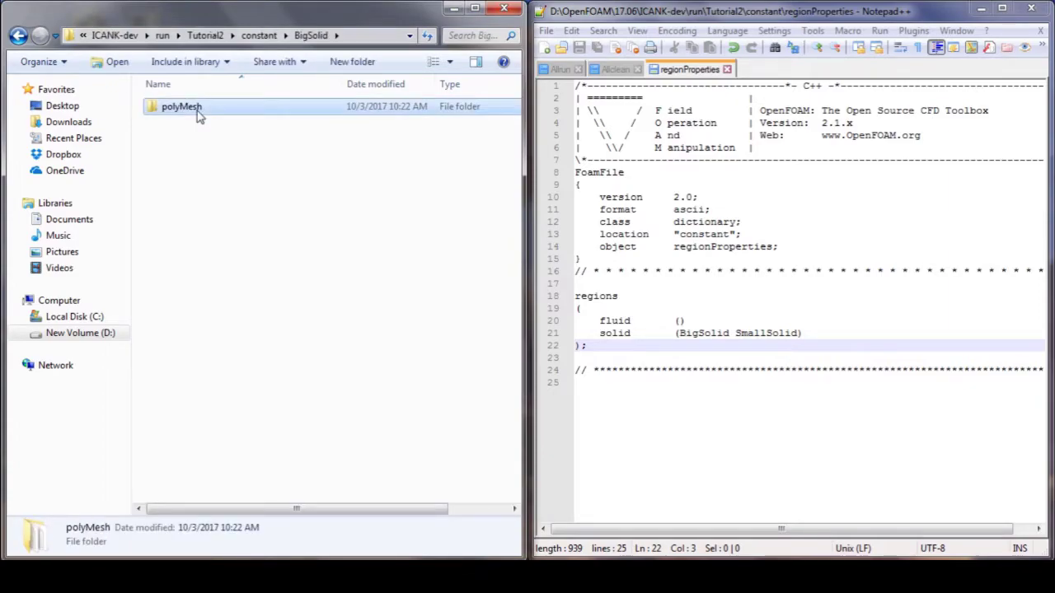
left_click(265, 36)
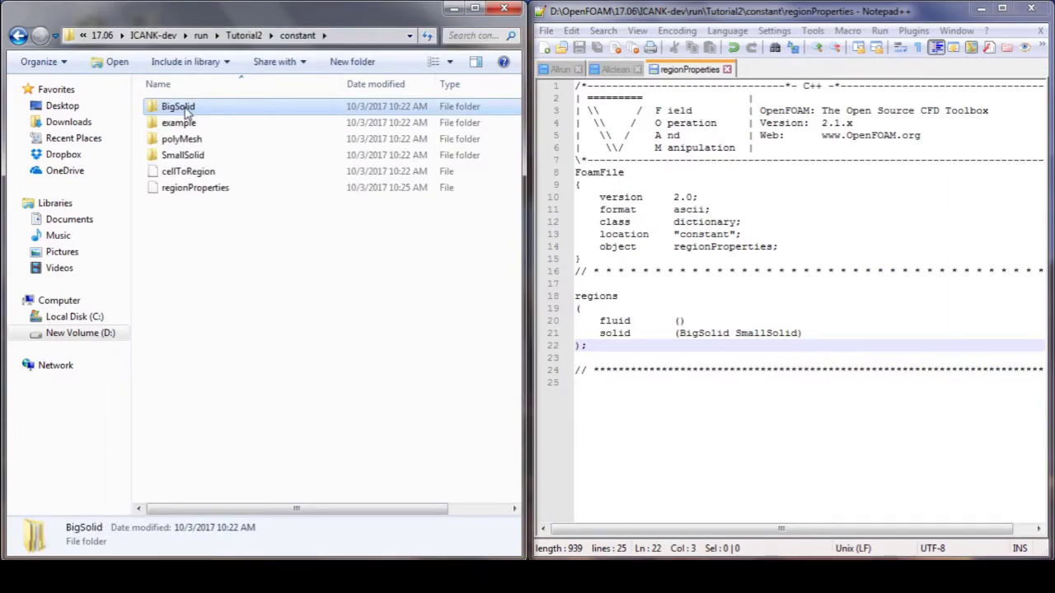
double_click(187, 110)
double_click(190, 108)
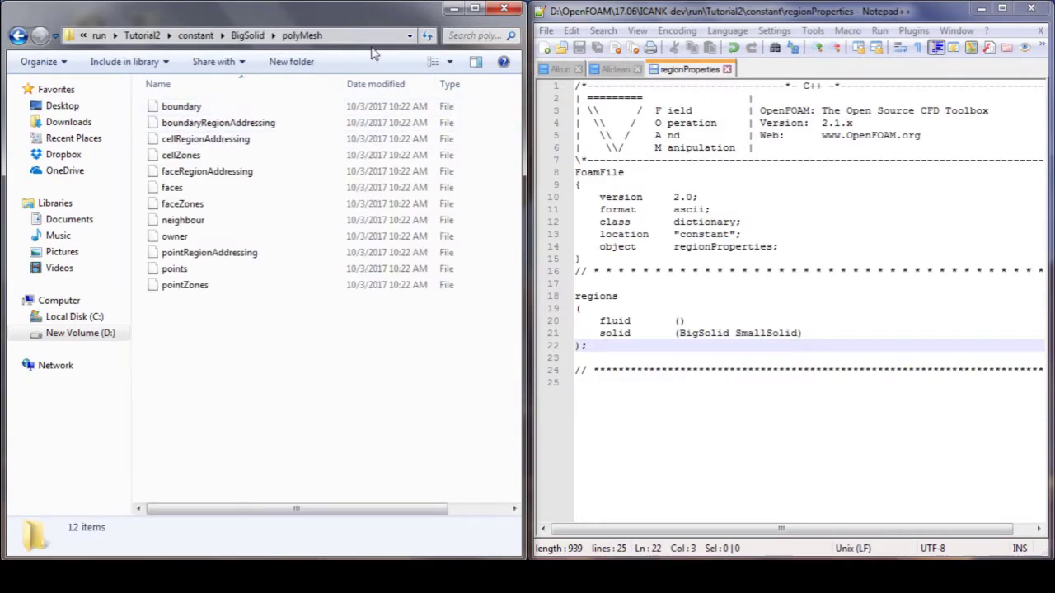
left_click(250, 35)
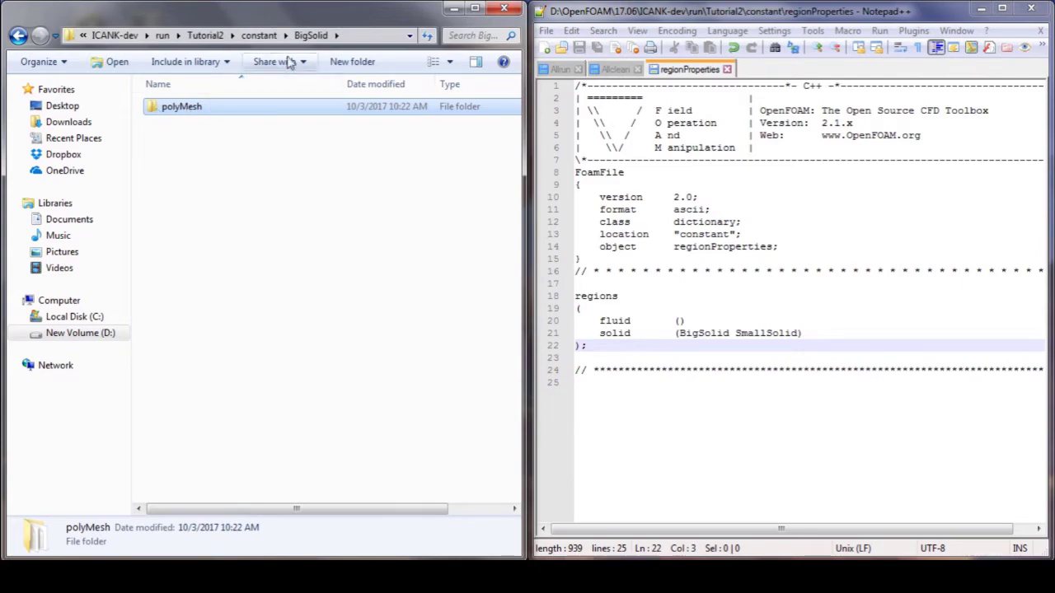
left_click(260, 36)
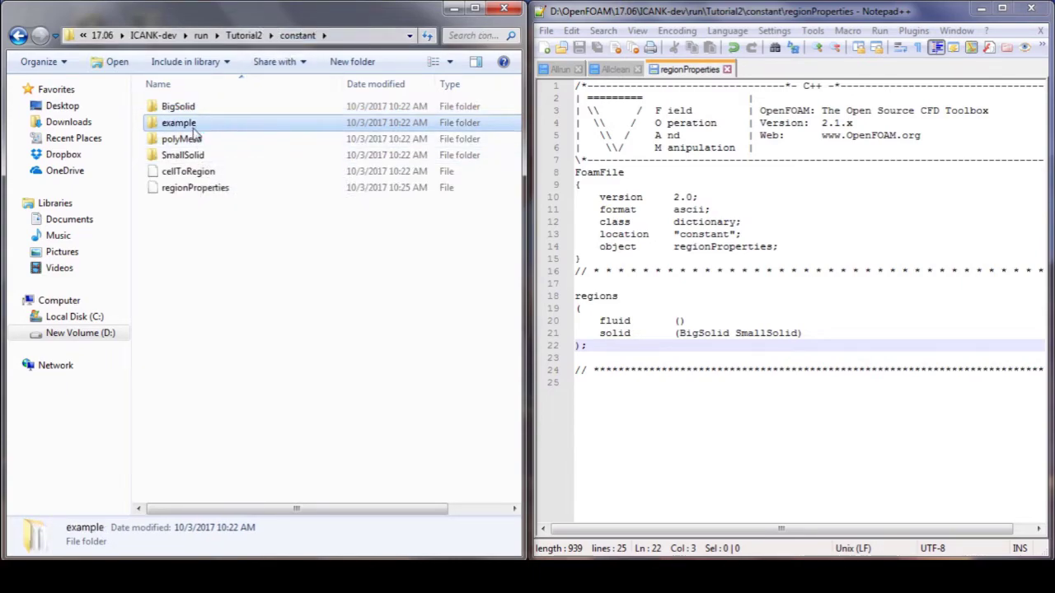
double_click(178, 122)
left_click_drag(266, 170, 221, 158)
Step: Open example radiationProperties in Notepad++ and select its E coefficient entry on line 27
left_click(199, 106)
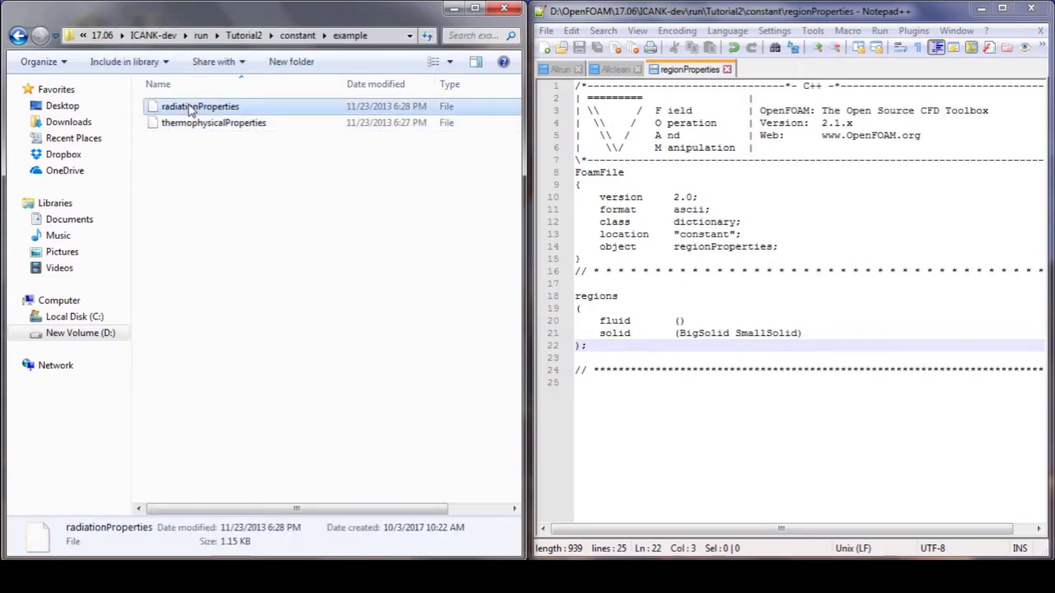
right_click(202, 107)
left_click(282, 167)
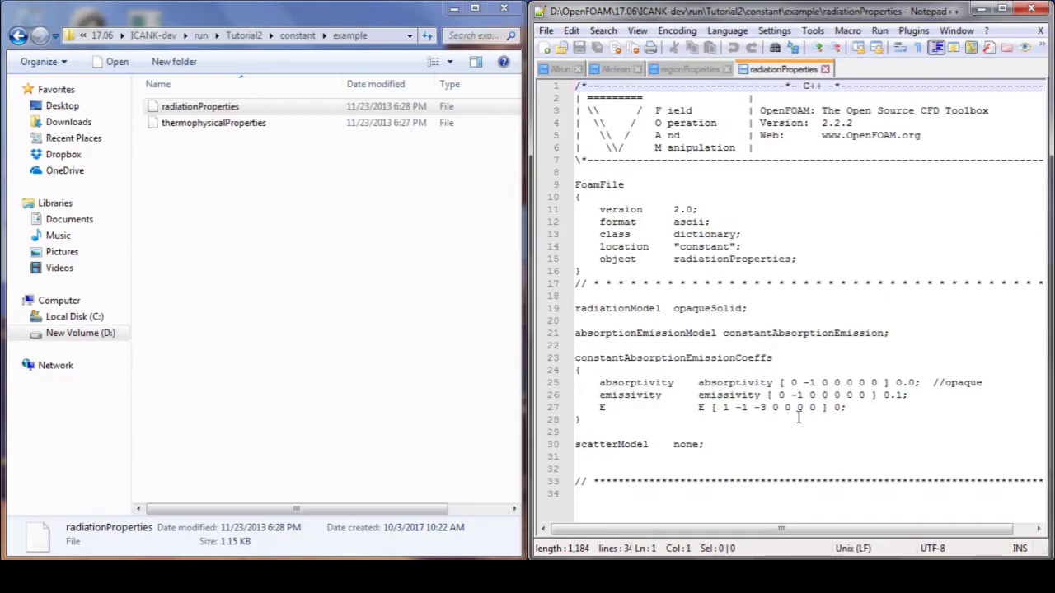
left_click_drag(601, 407, 833, 410)
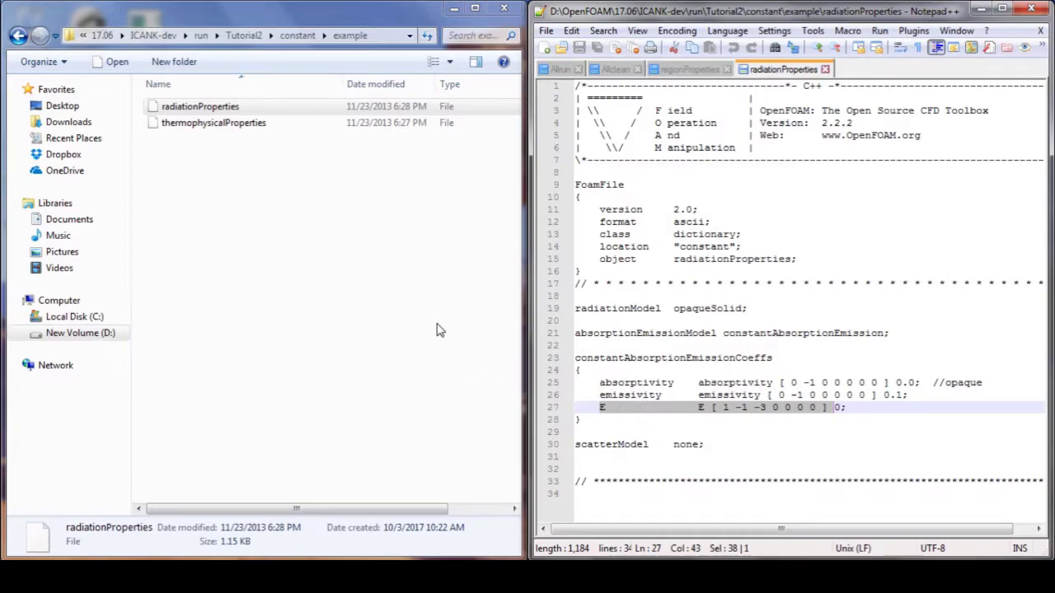
Step: Open thermophysicalProperties in Notepad++, review it, then select it and return to constant
right_click(189, 126)
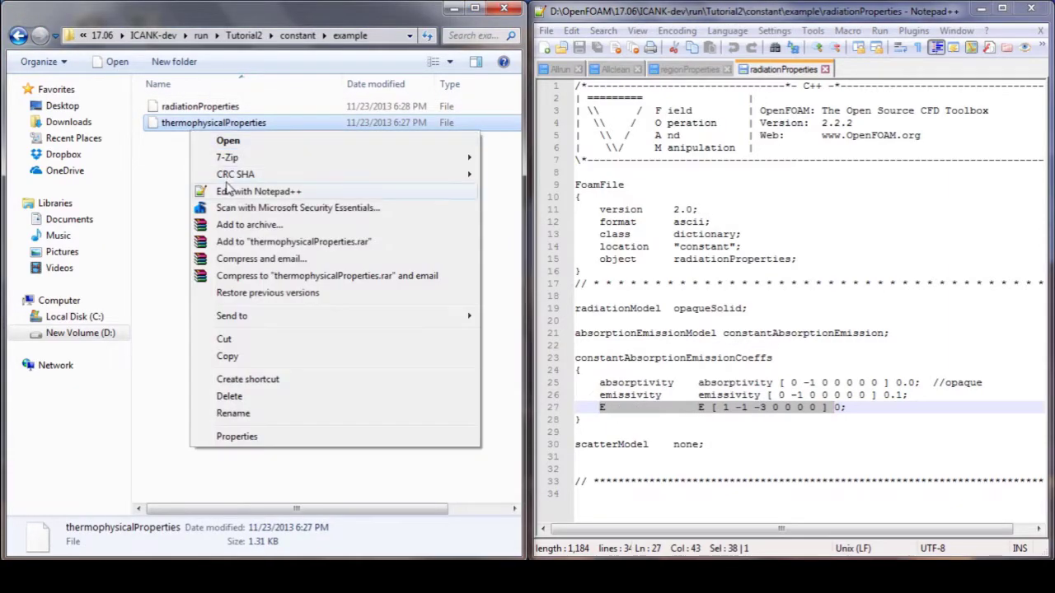
left_click(173, 161)
left_click(178, 109)
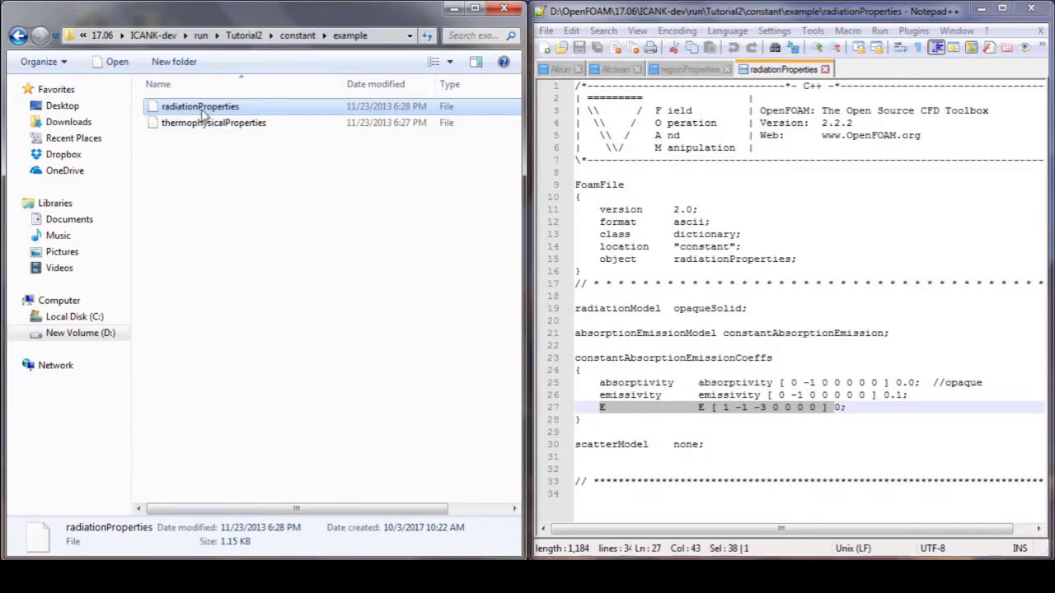
left_click(202, 128)
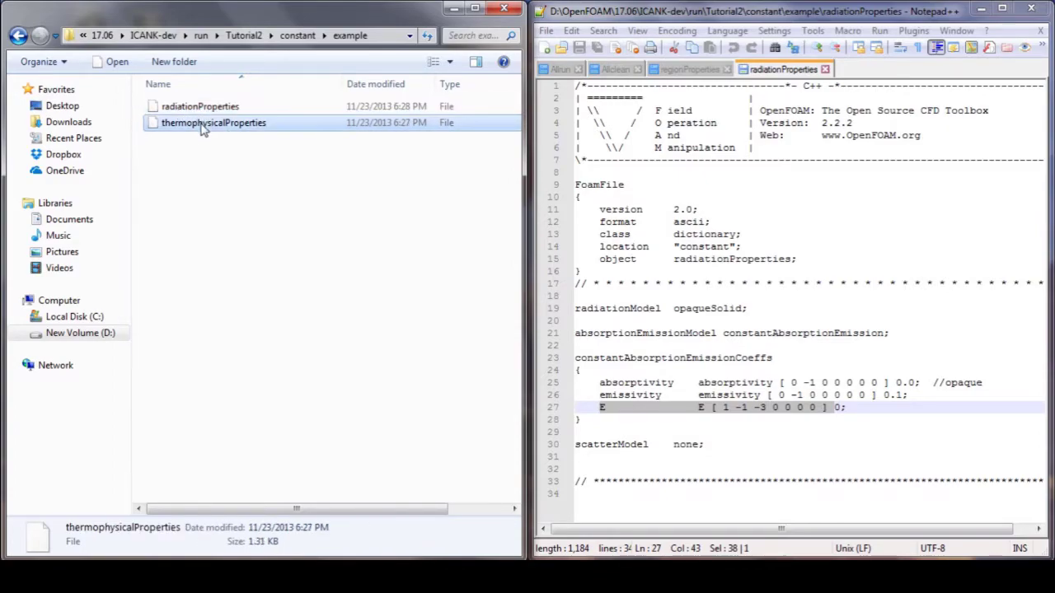
right_click(202, 127)
left_click(753, 357)
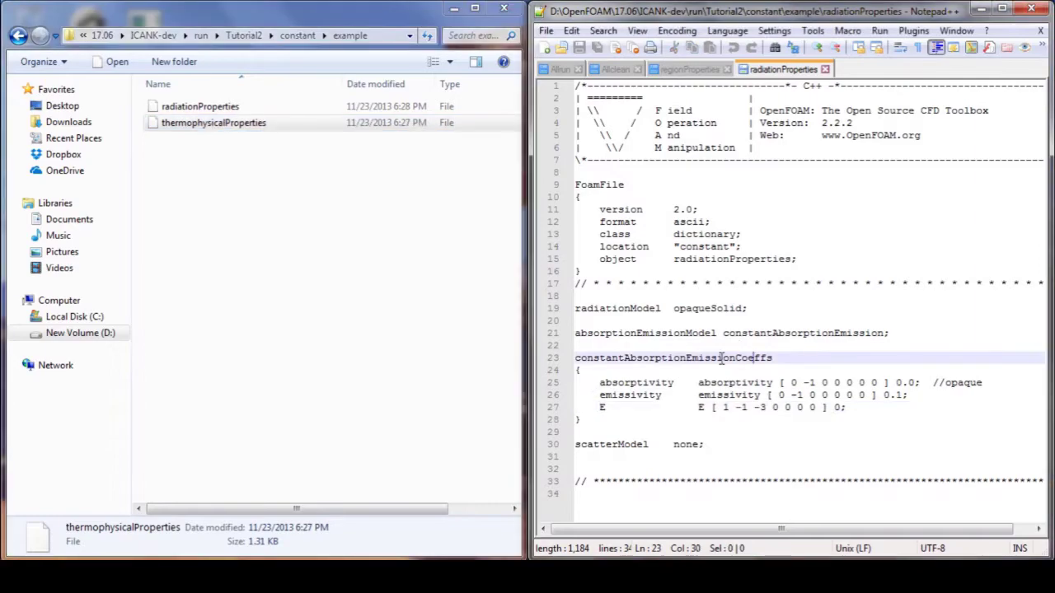
right_click(256, 122)
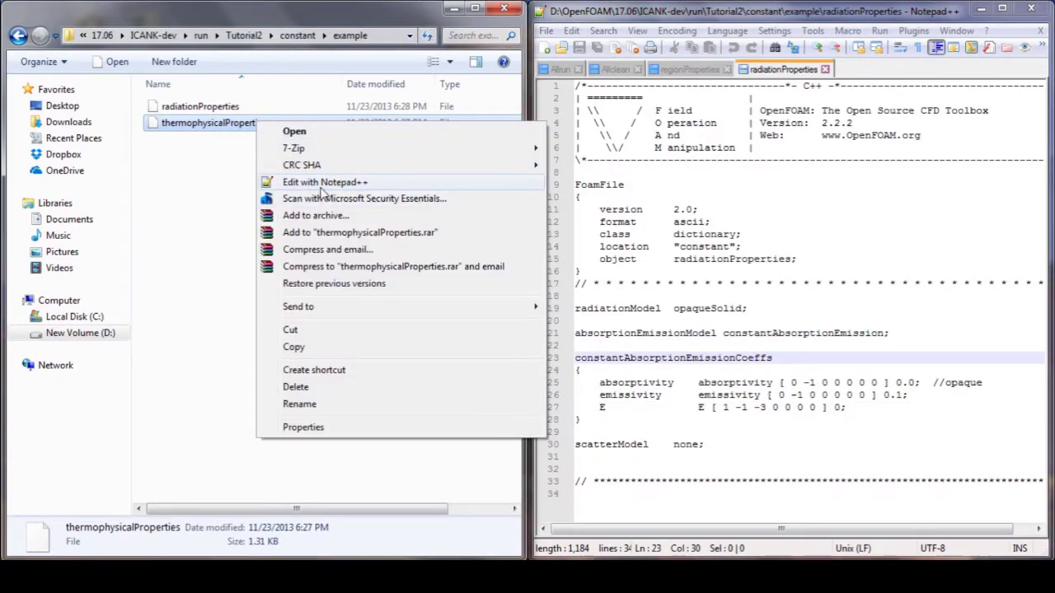
left_click(337, 179)
left_click_drag(1040, 287, 1035, 441)
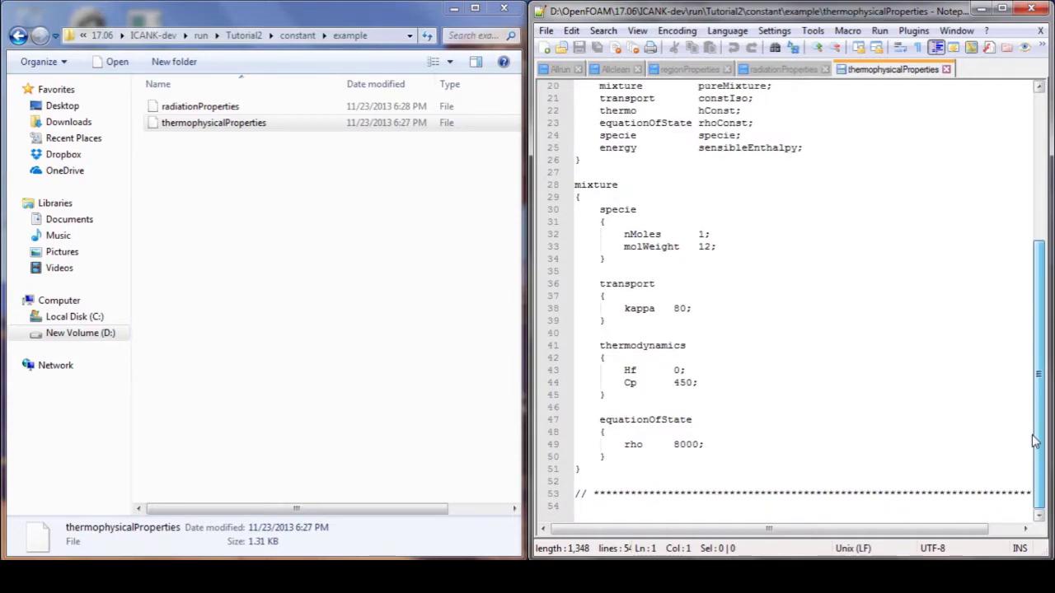
left_click_drag(1041, 363, 1041, 251)
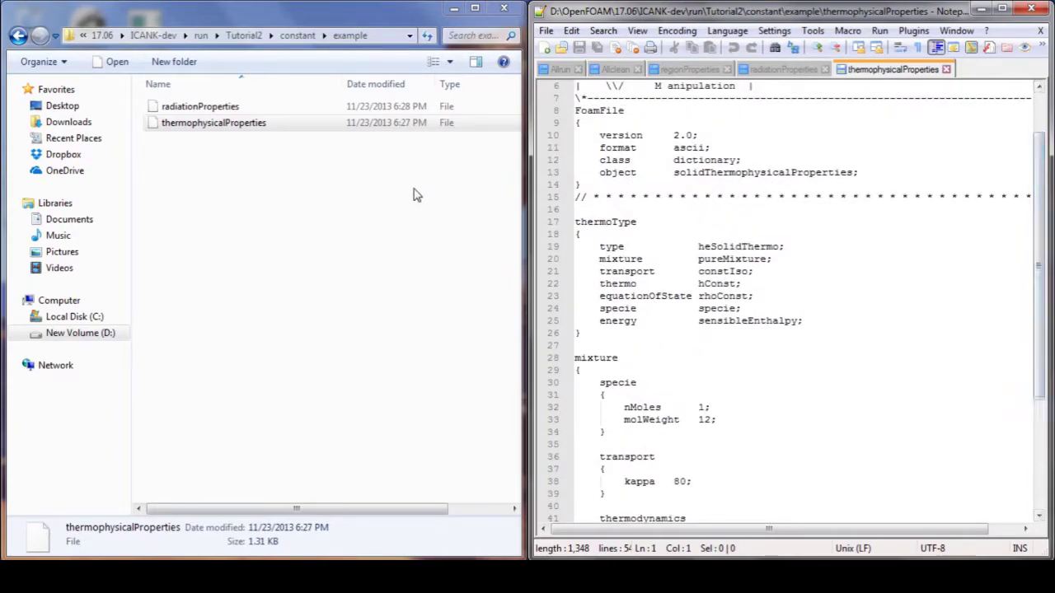
left_click(255, 129)
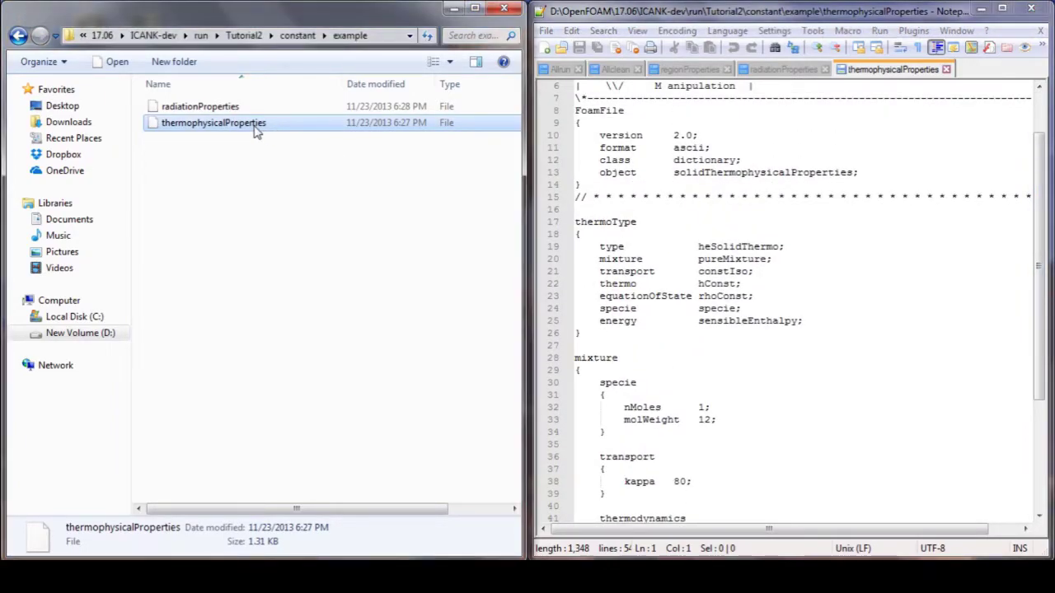
left_click(297, 35)
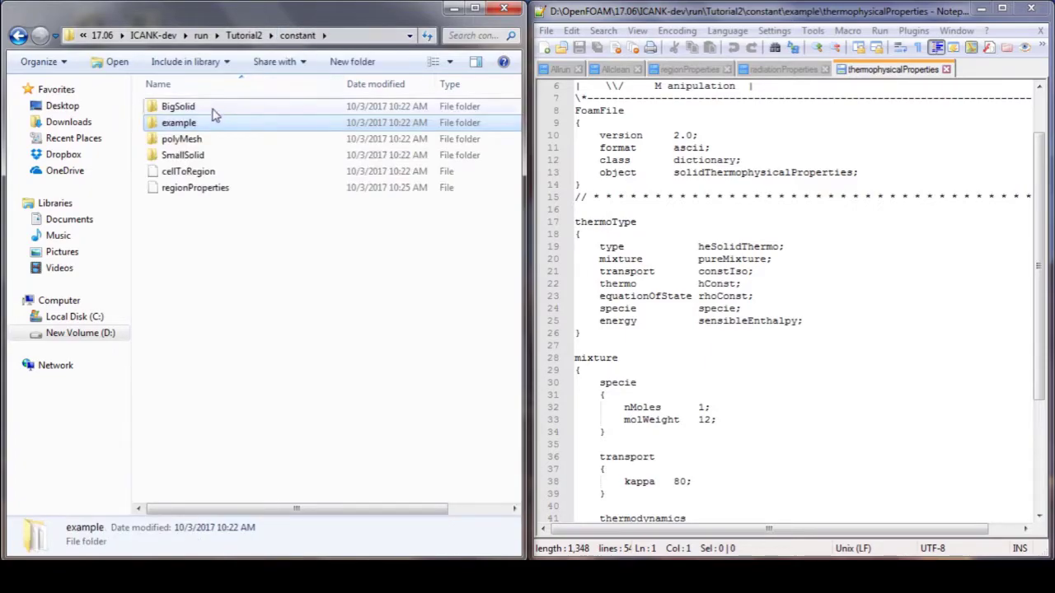
Step: Paste thermophysicalProperties into the BigSolid and SmallSolid folders, ending back in constant
double_click(178, 106)
key("ctrl+v")
left_click(259, 35)
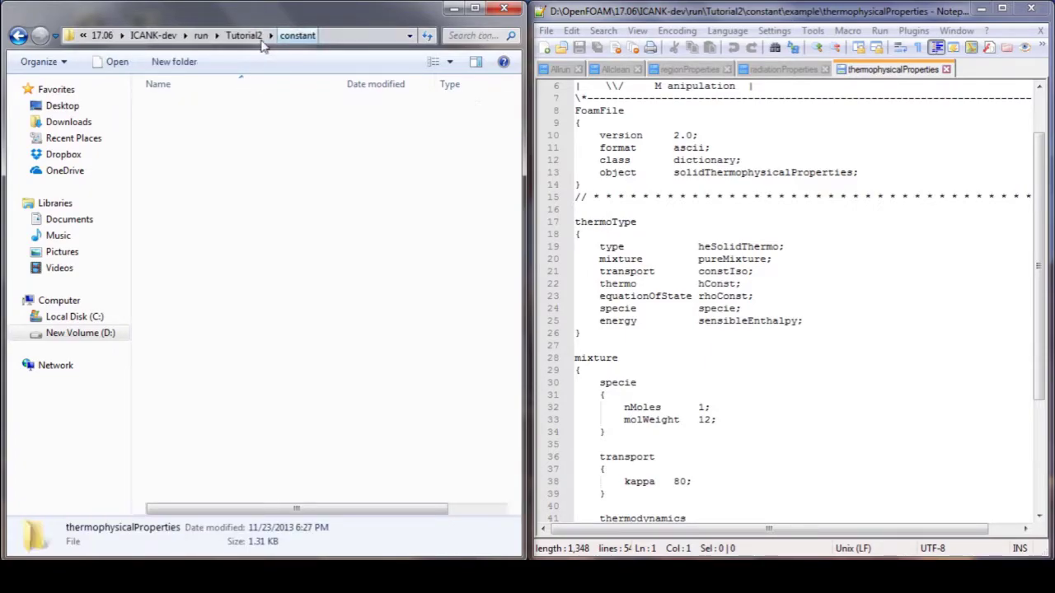
double_click(189, 157)
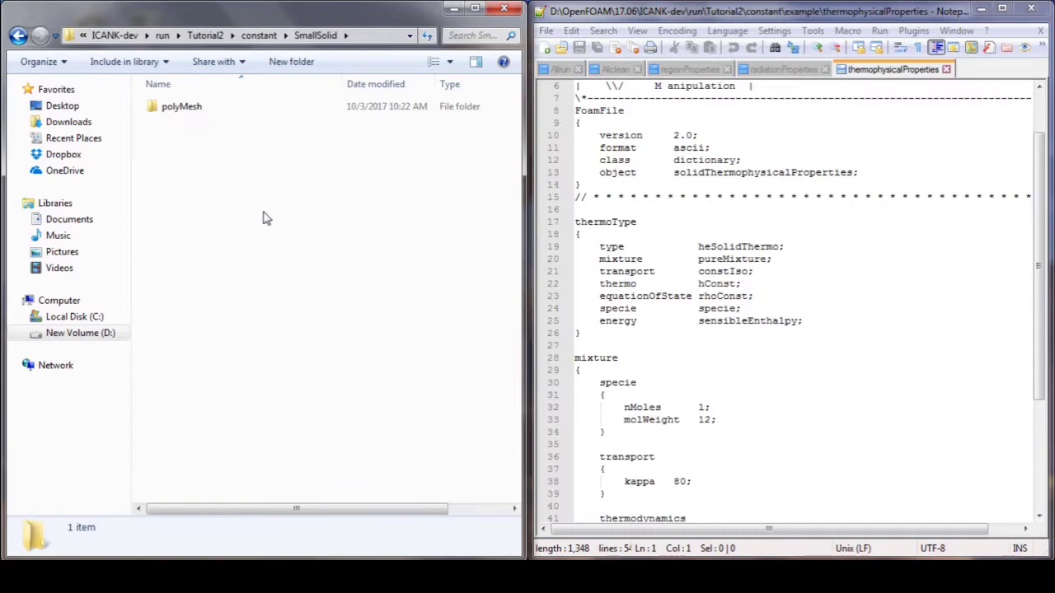
key("ctrl+v")
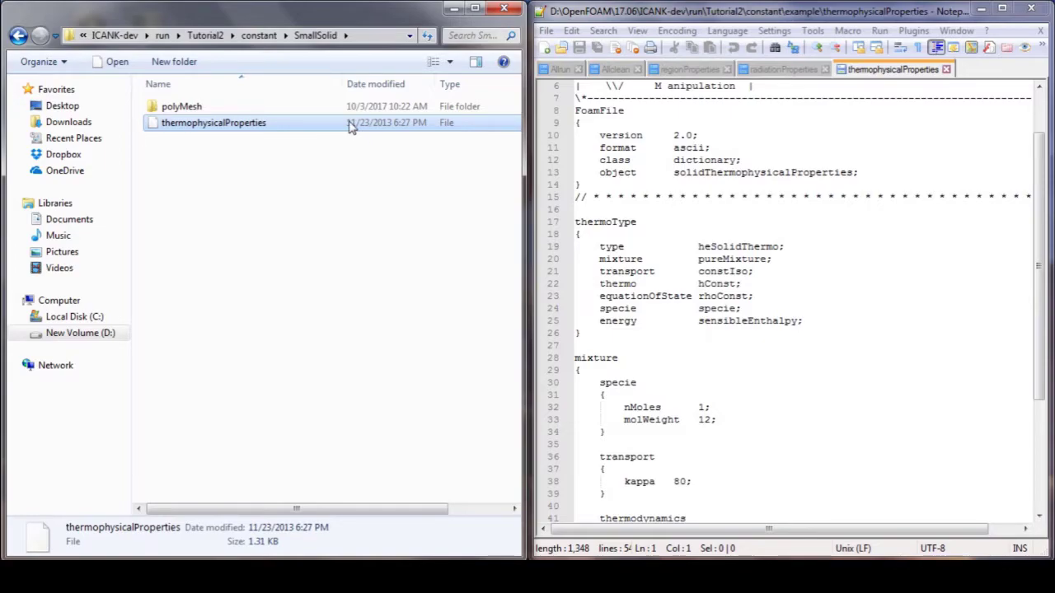
left_click(259, 36)
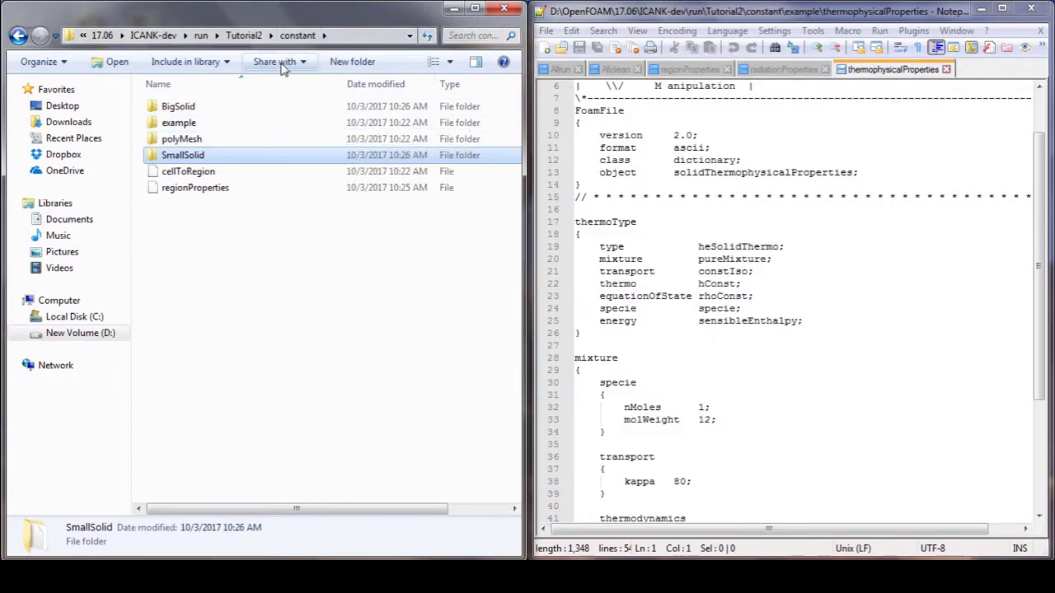
Step: Select changeDictionaryDict, decomposeParDict, fvSchemes and fvSolution in system/example
left_click(246, 36)
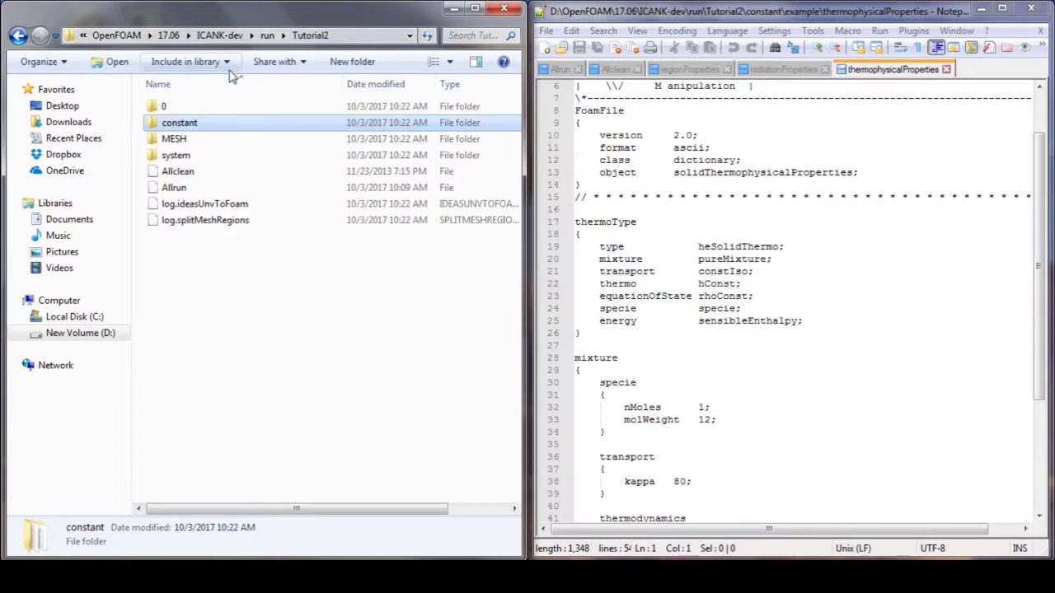
double_click(191, 156)
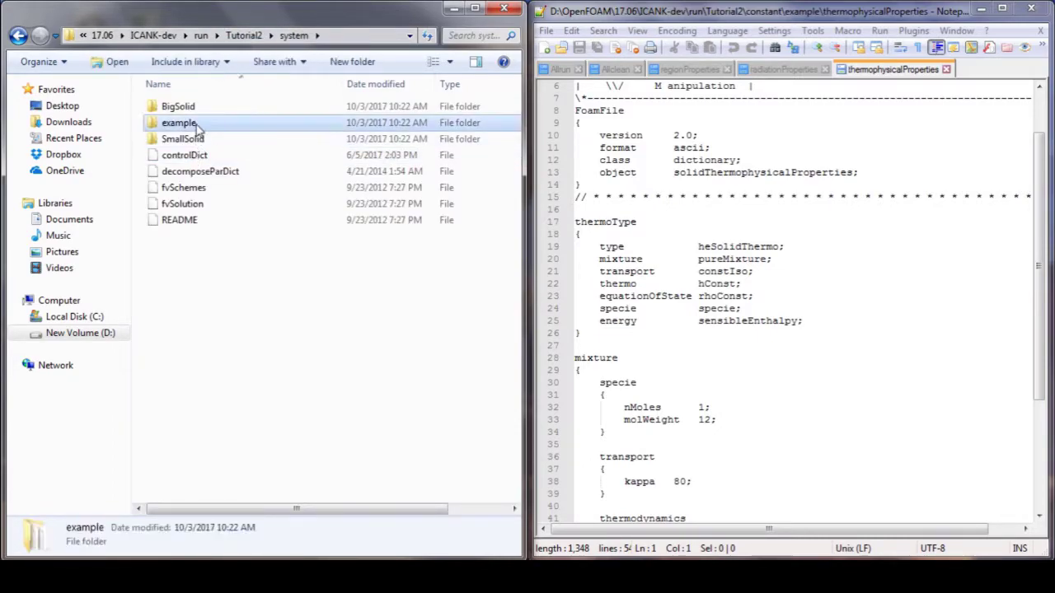
double_click(192, 122)
left_click(209, 112)
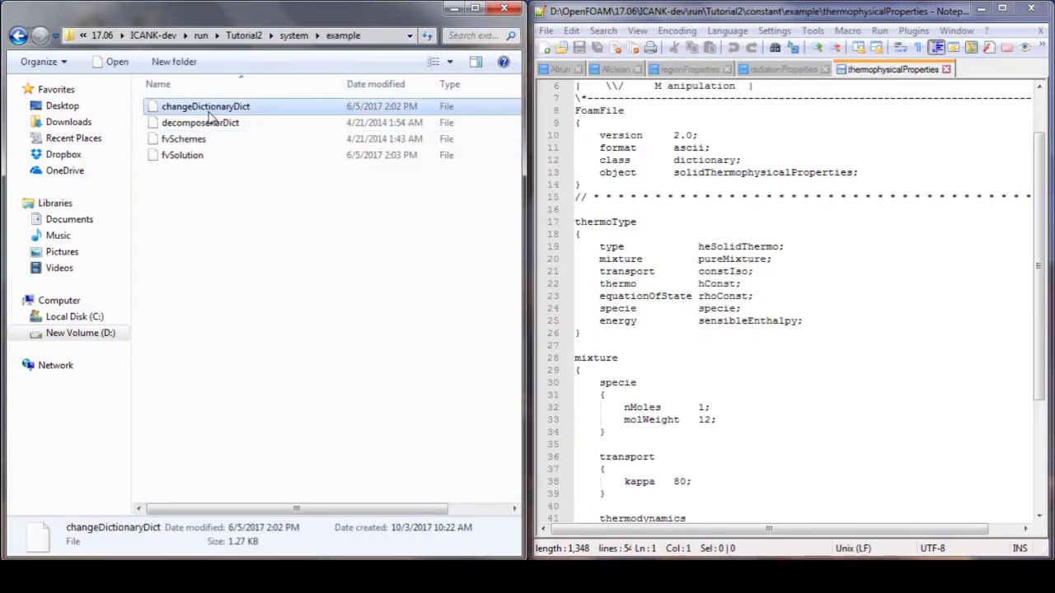
left_click(201, 140)
left_click(196, 158)
left_click(206, 107)
left_click_drag(230, 194, 216, 107)
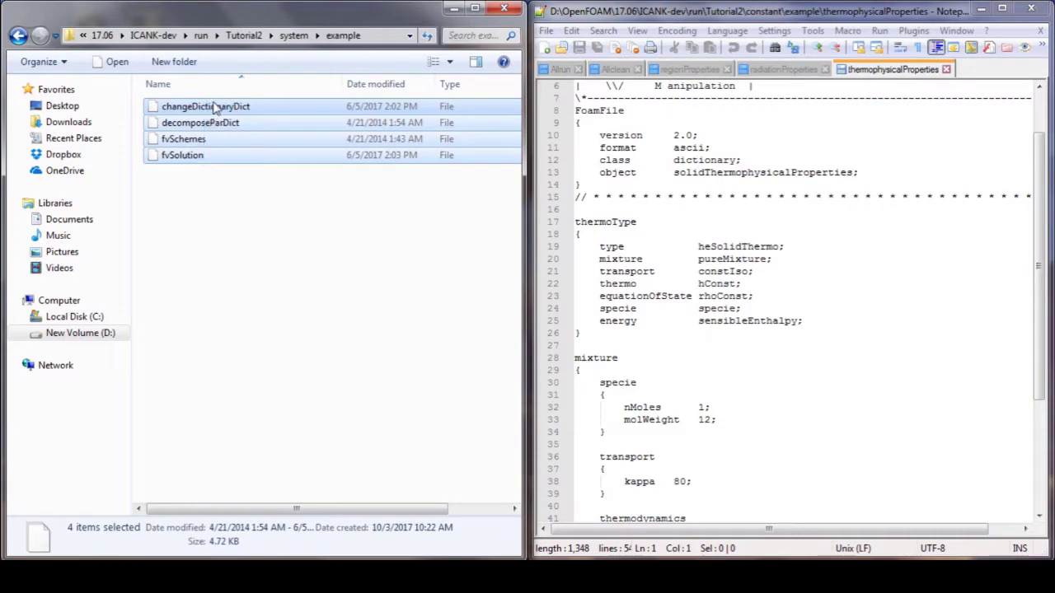
Step: Paste the four files into system/BigSolid, replacing all existing copies
left_click(289, 35)
left_click(216, 106)
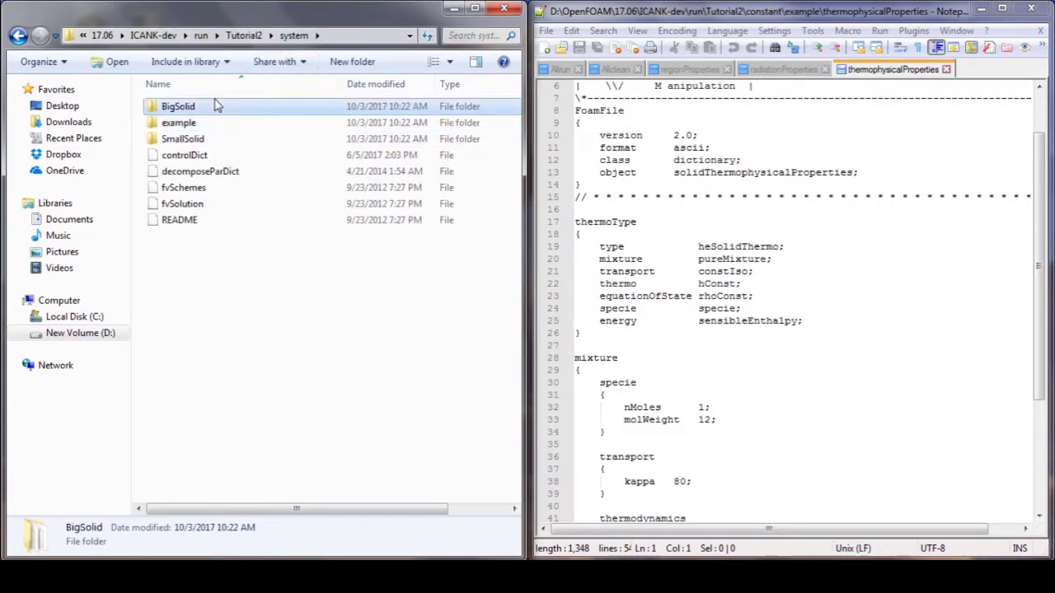
double_click(216, 105)
key("ctrl+v")
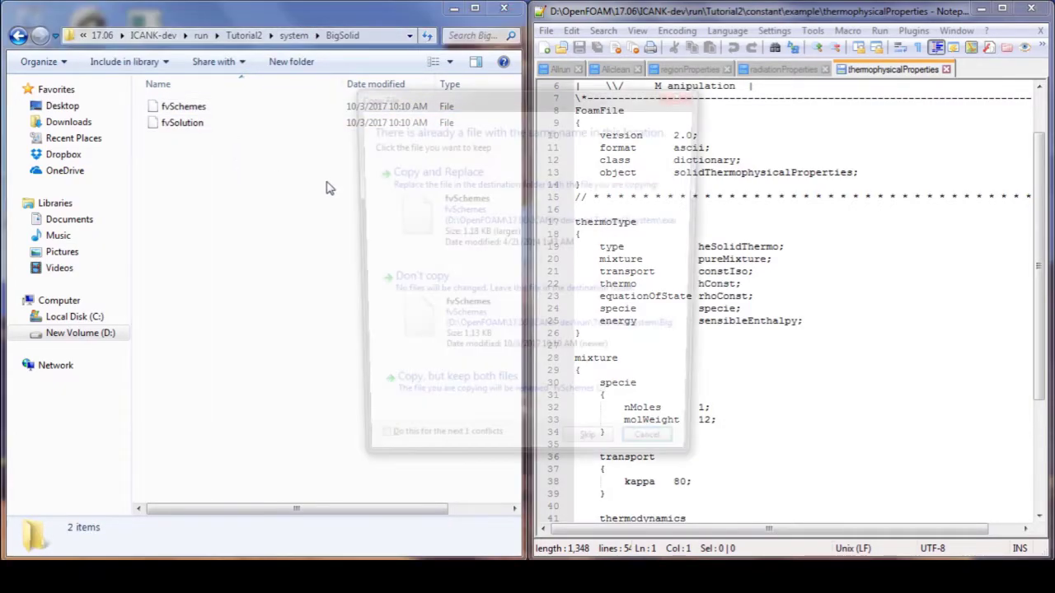
left_click(414, 455)
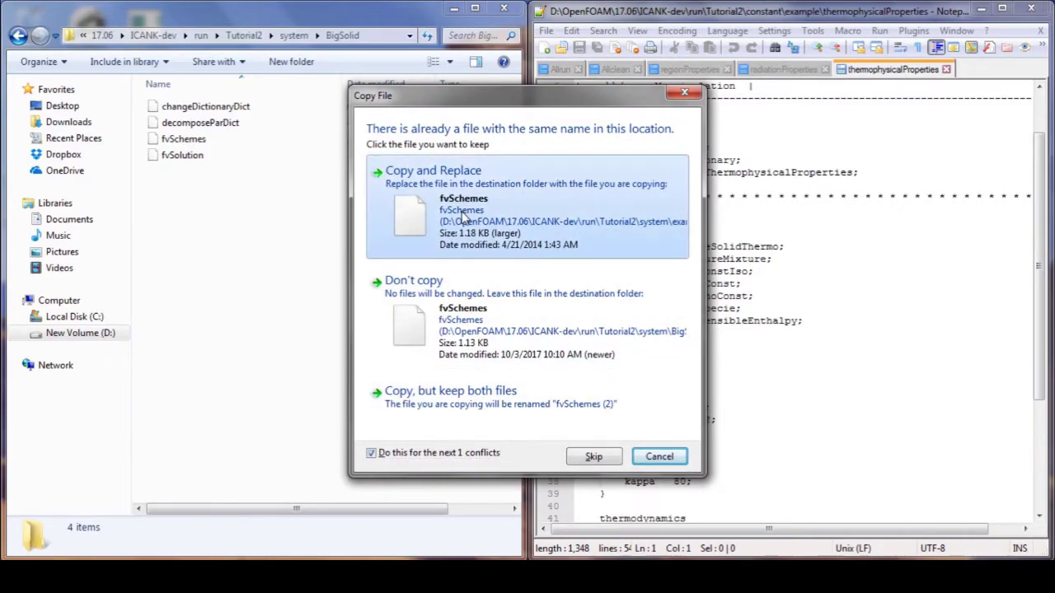
left_click(433, 169)
Step: Paste the four files into system/SmallSolid with Copy and Replace, then check BigSolid
left_click(294, 36)
double_click(229, 140)
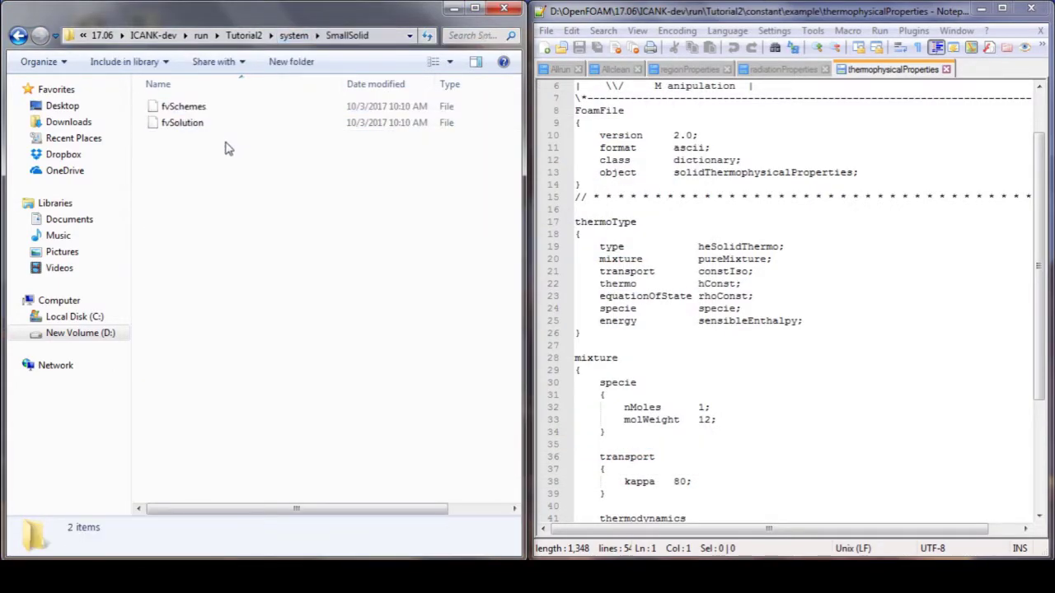
key("ctrl+v")
left_click(371, 453)
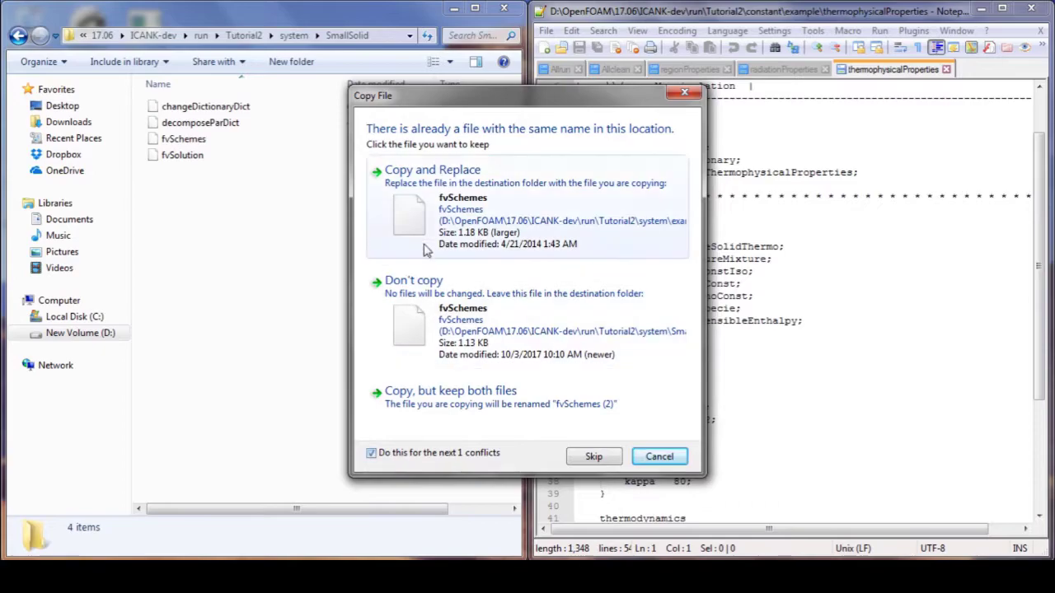
left_click(433, 170)
left_click(293, 36)
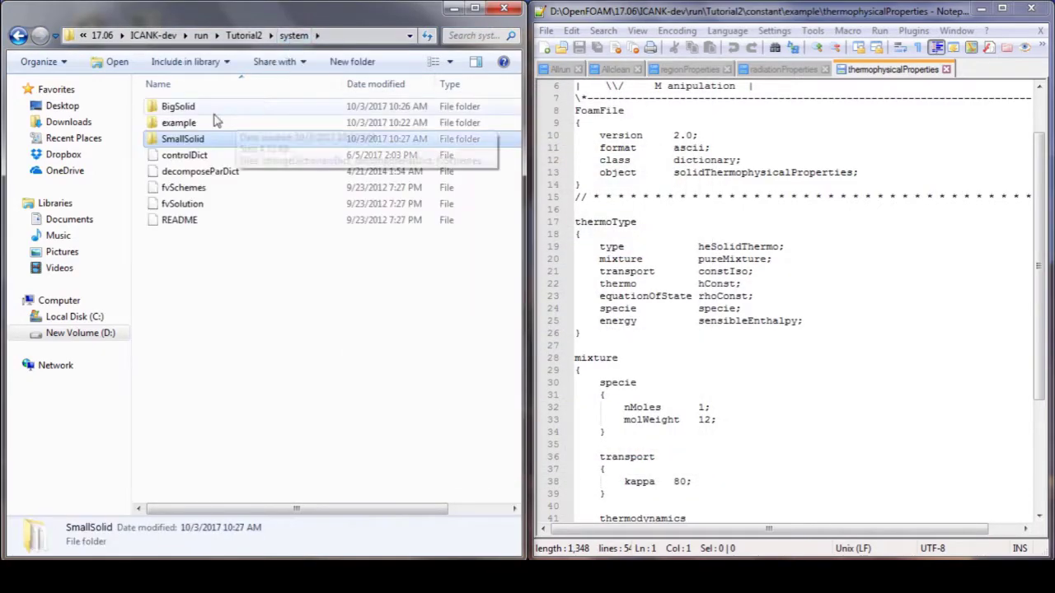
double_click(210, 105)
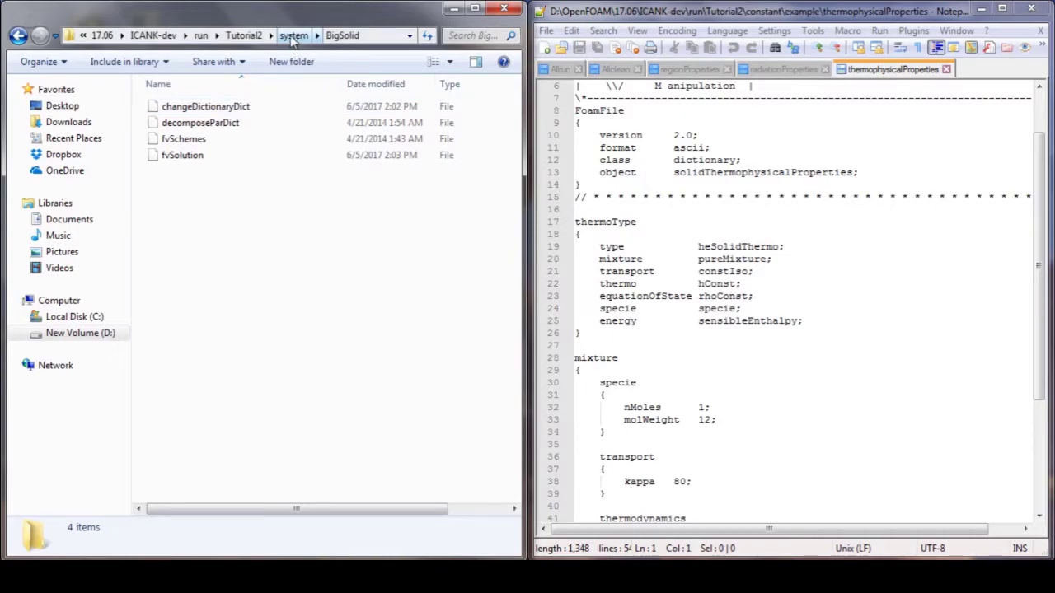
left_click(198, 106)
Step: Open Tutorial2's Allrun script in Notepad++ from the file browser
left_click(244, 35)
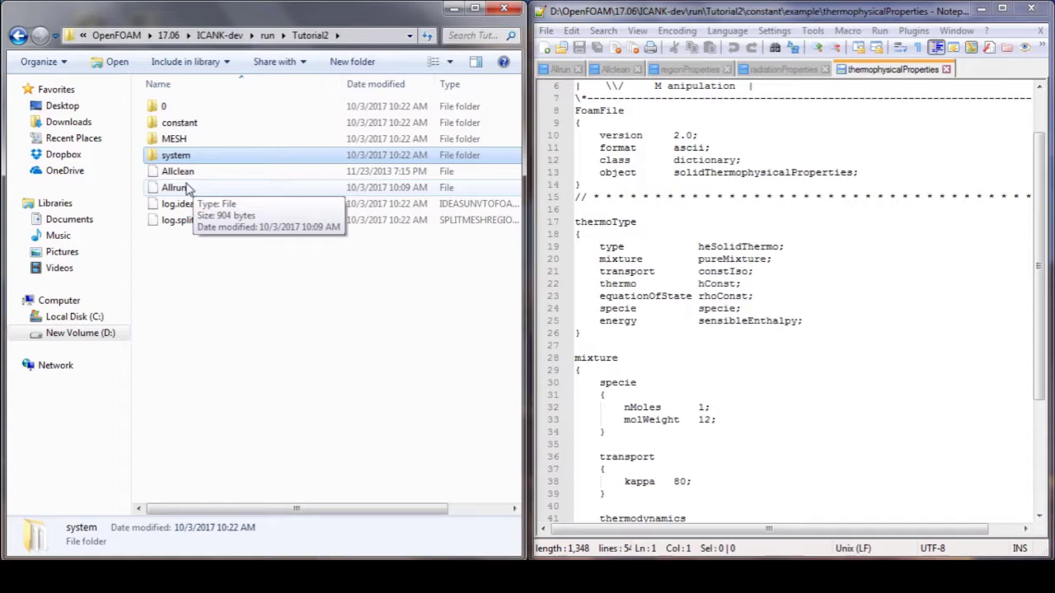
right_click(187, 186)
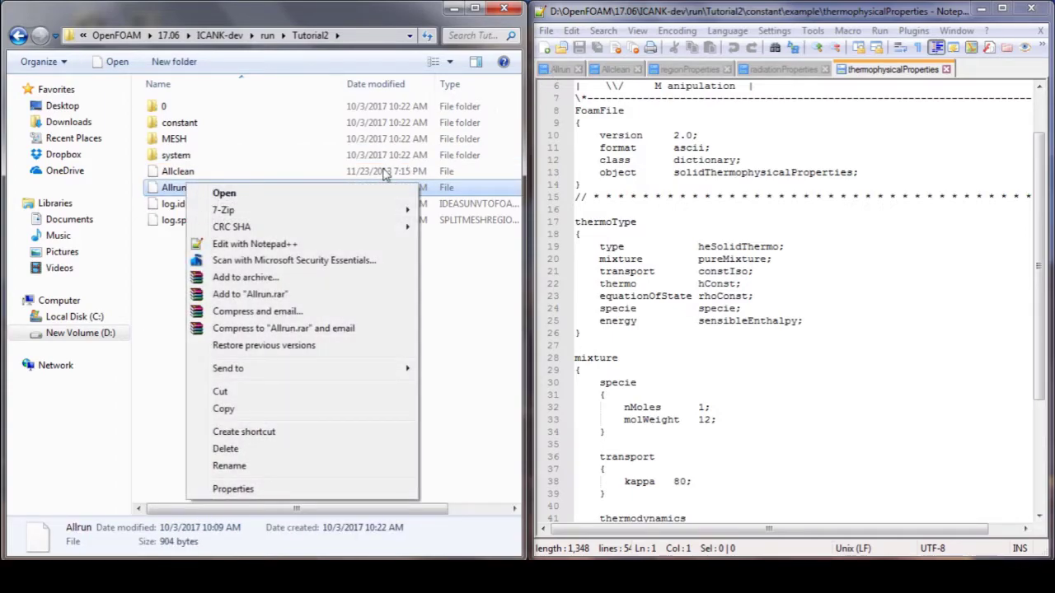
left_click(262, 244)
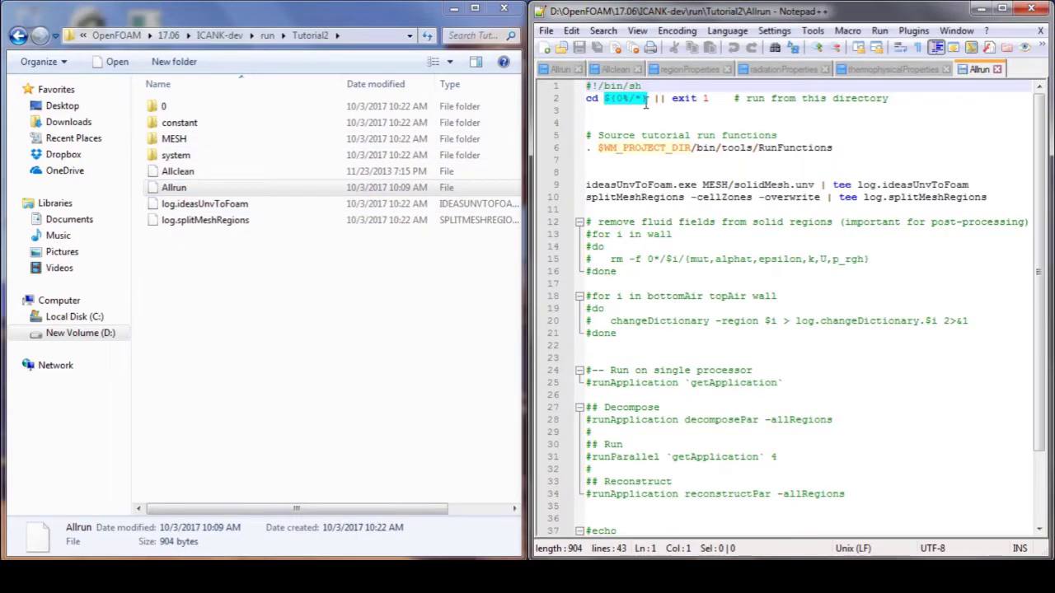
Step: Close the older Allrun and Tutorial1 Allclean tabs, leaving Tutorial2's Allrun in view
scroll(610, 91, "down", 1)
left_click(568, 70)
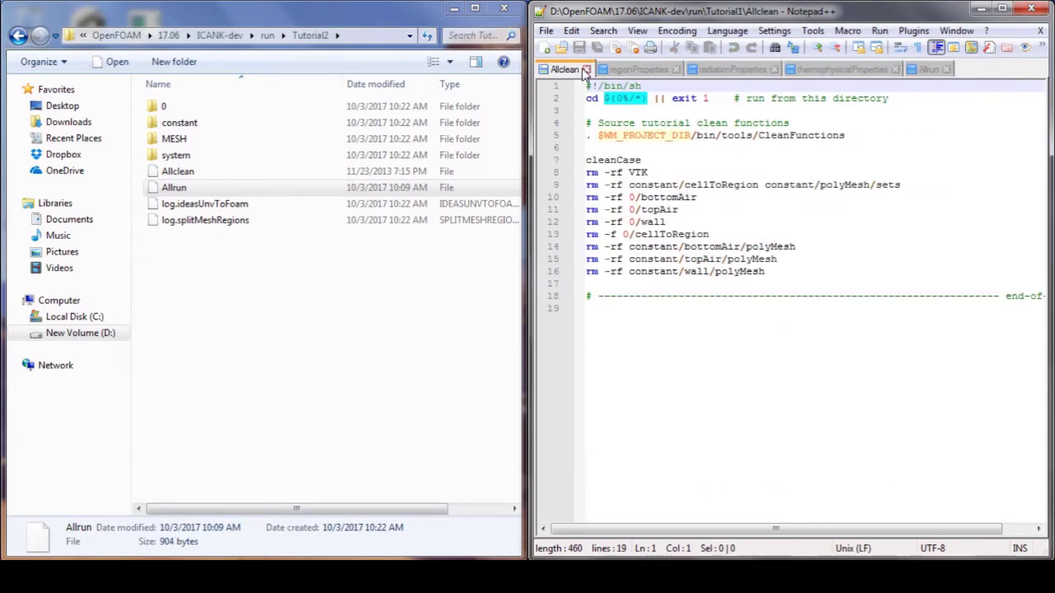
left_click(586, 70)
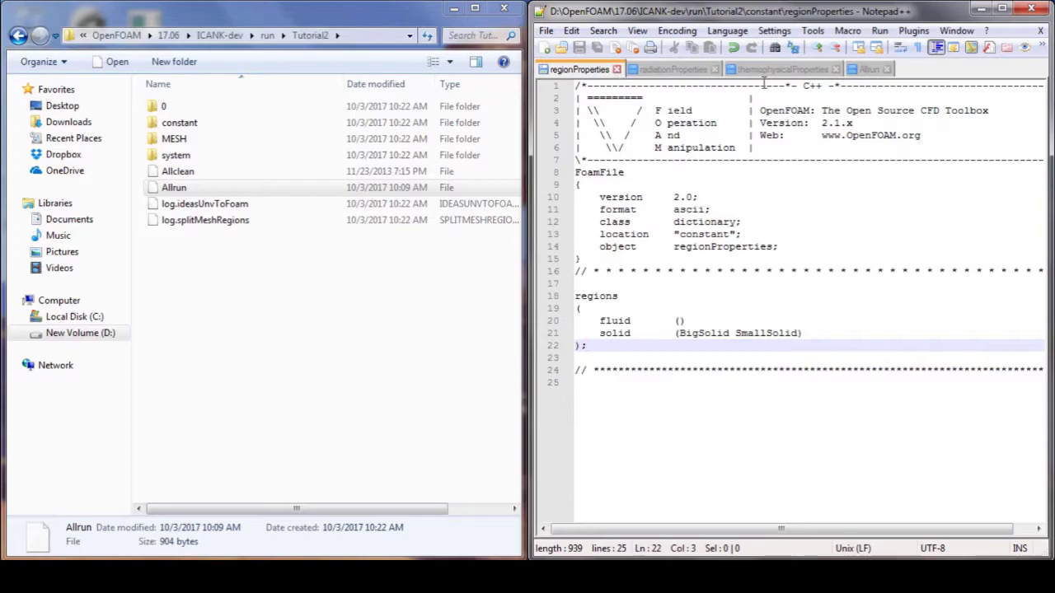
left_click(870, 69)
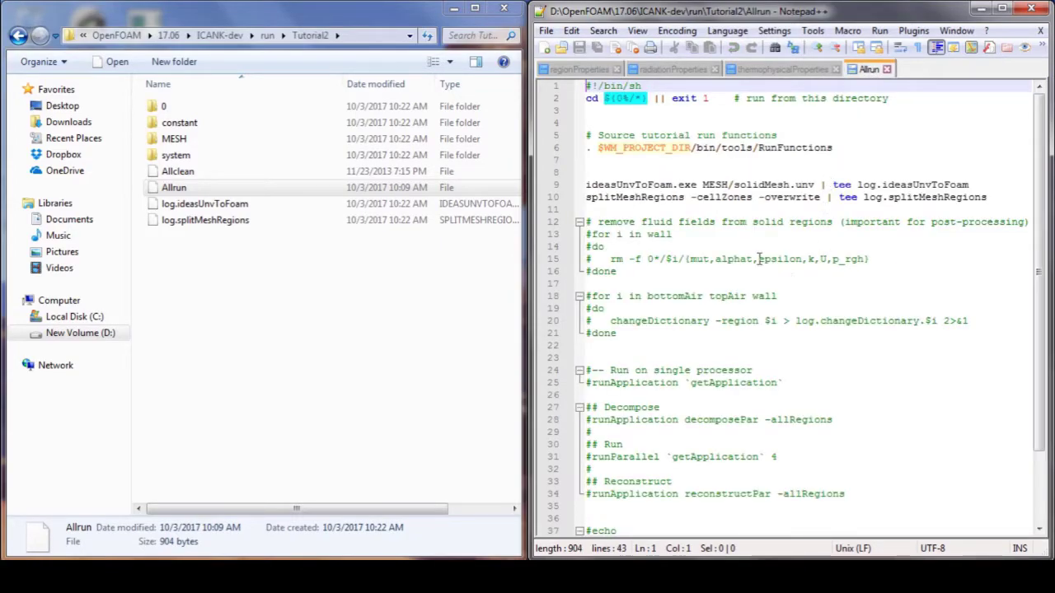
left_click_drag(1047, 231, 1050, 267)
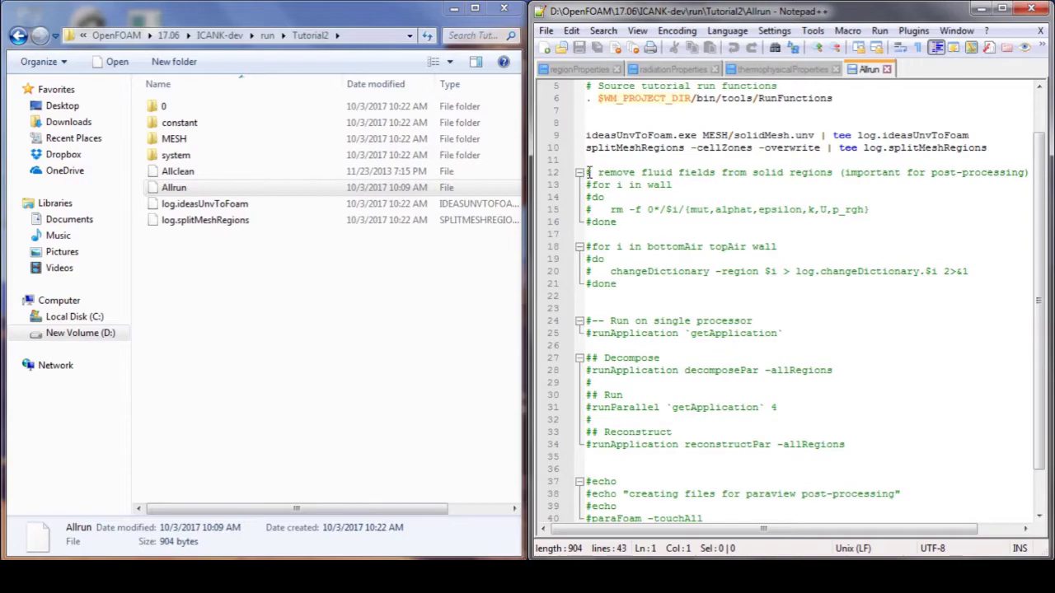
Step: Uncomment the for, do, rm and done lines of the first loop starting at line 13
left_click(592, 184)
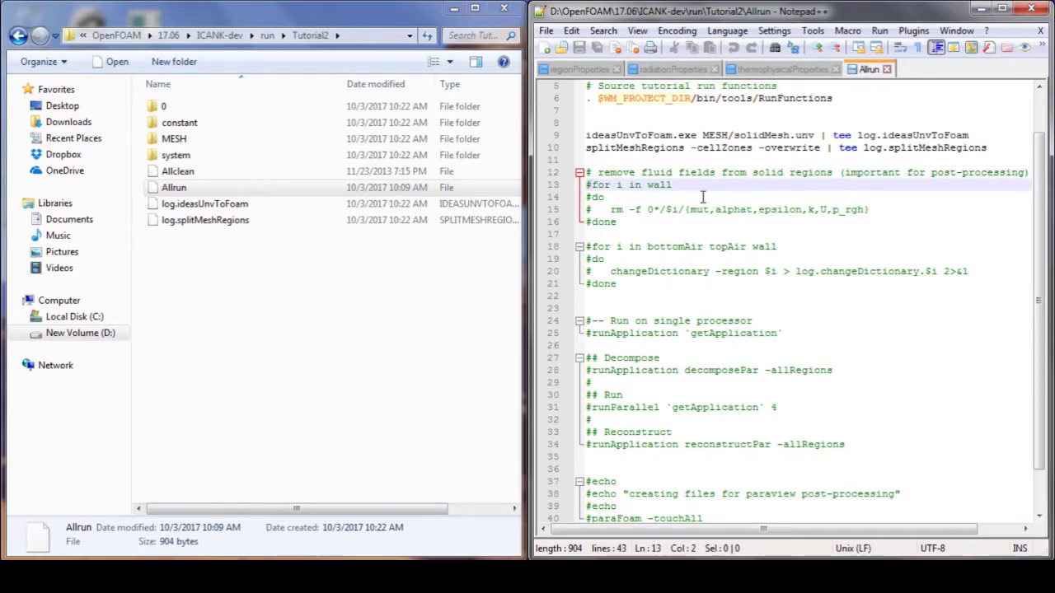
key("BackSpace")
key("Down")
key("Delete")
key("Down")
key("Delete")
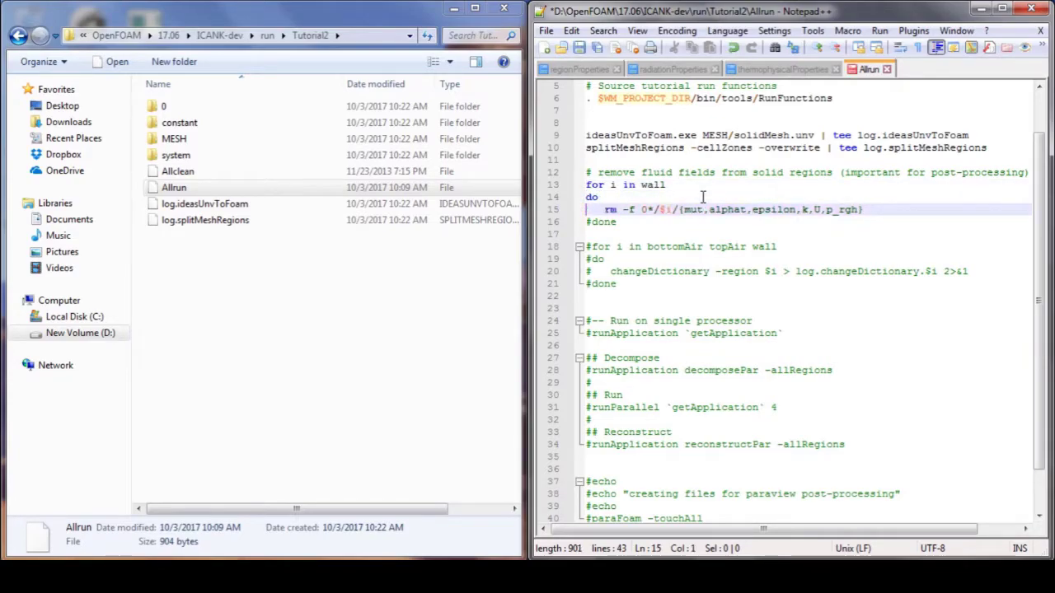
key("Down")
key("Delete")
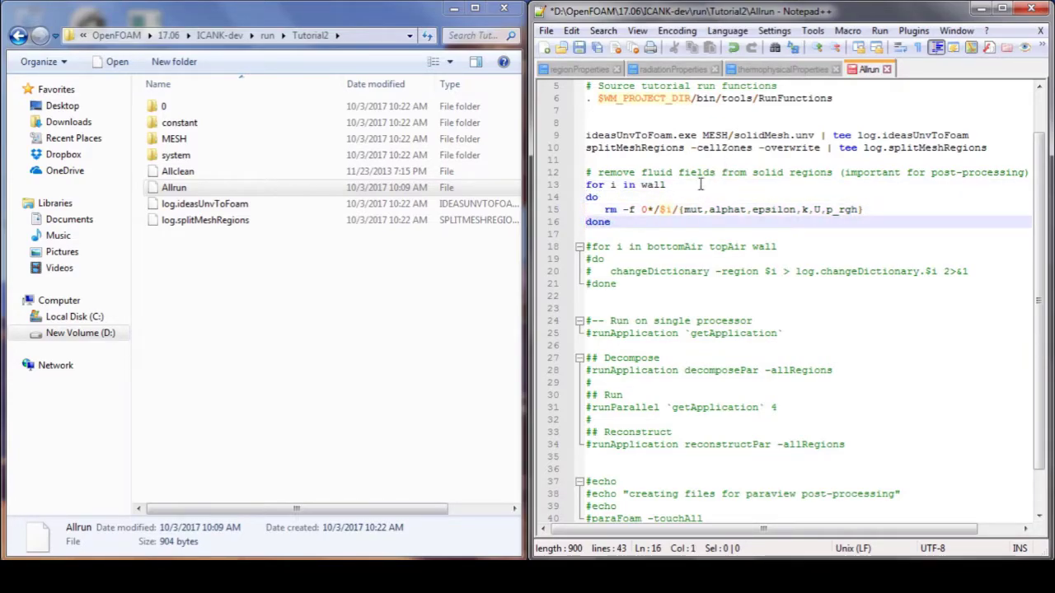
Step: Confirm the BigSolid and SmallSolid region folders in 0, then write 'BigSolid SmallSolid' over 'wall' on line 13
double_click(256, 109)
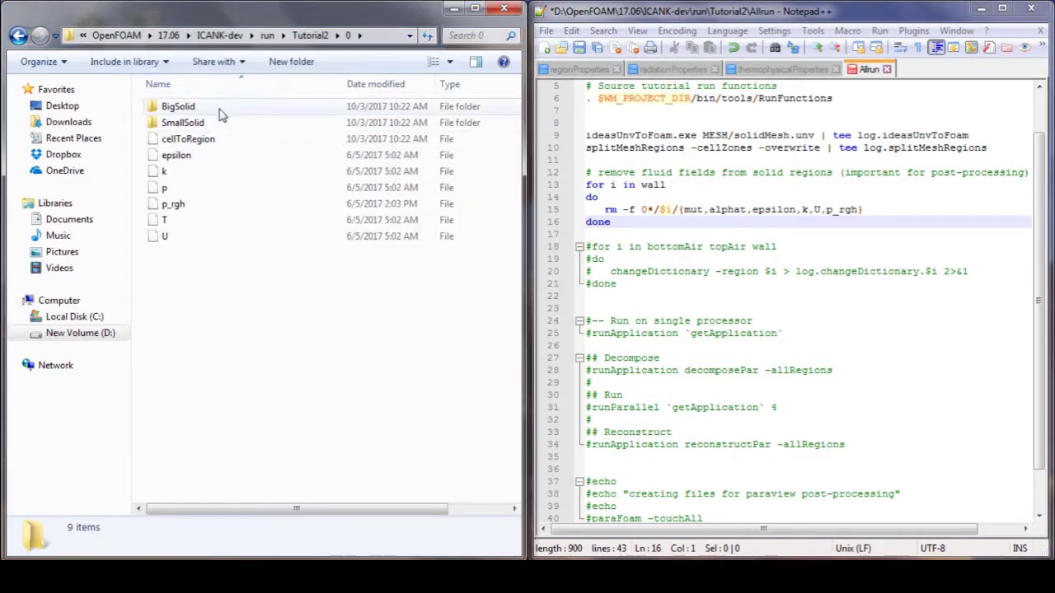
double_click(221, 113)
left_click(283, 35)
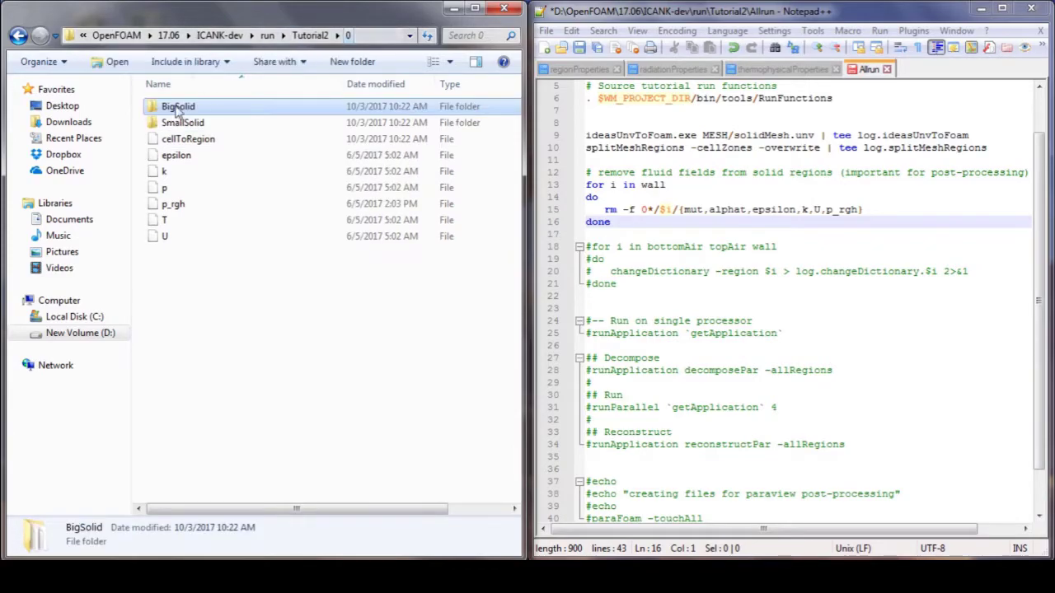
double_click(173, 122)
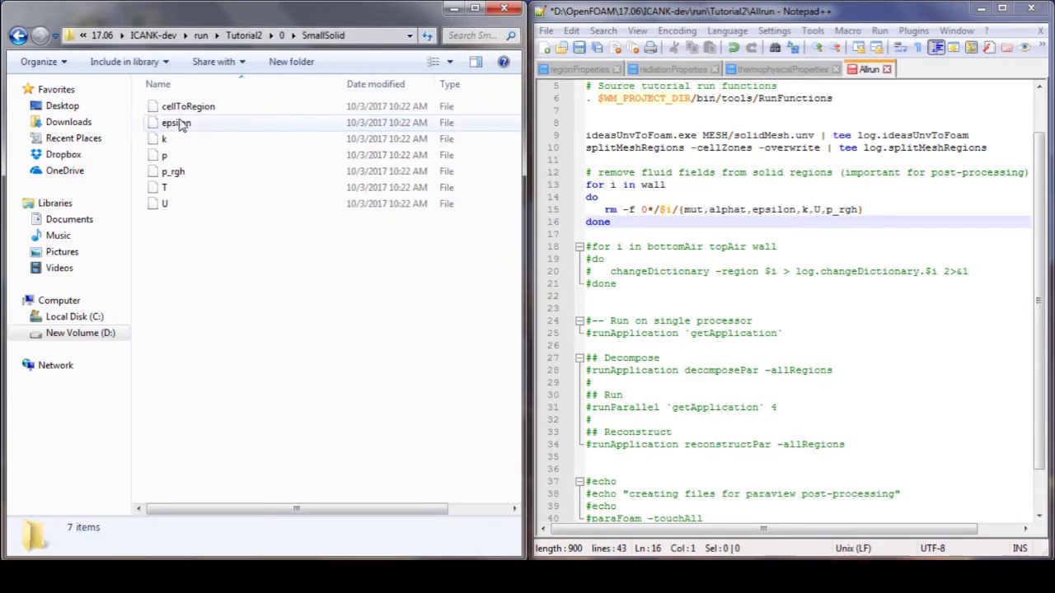
left_click(281, 36)
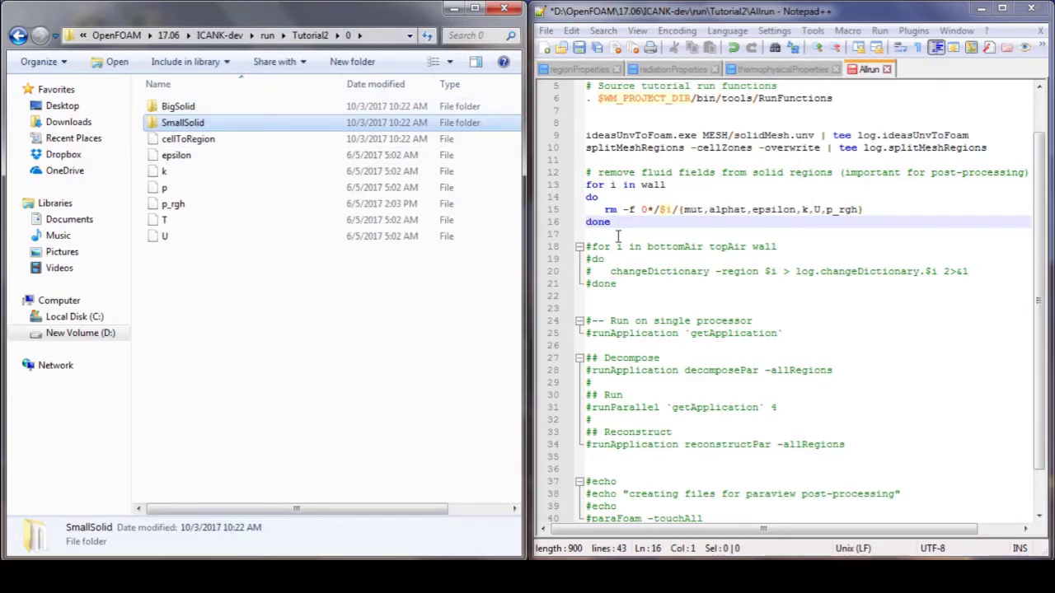
left_click_drag(672, 188, 642, 183)
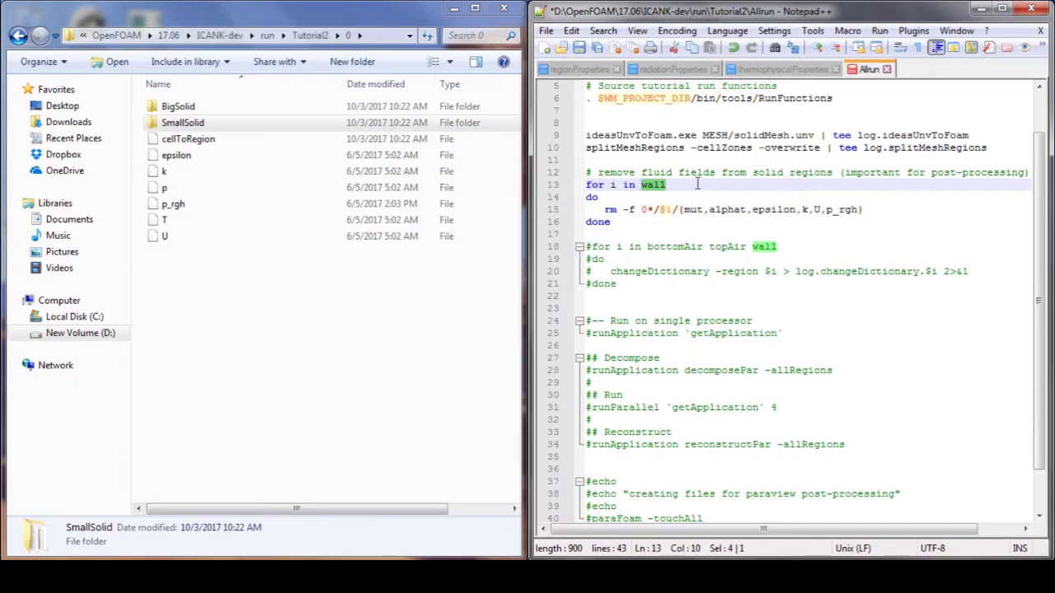
type("BigSo")
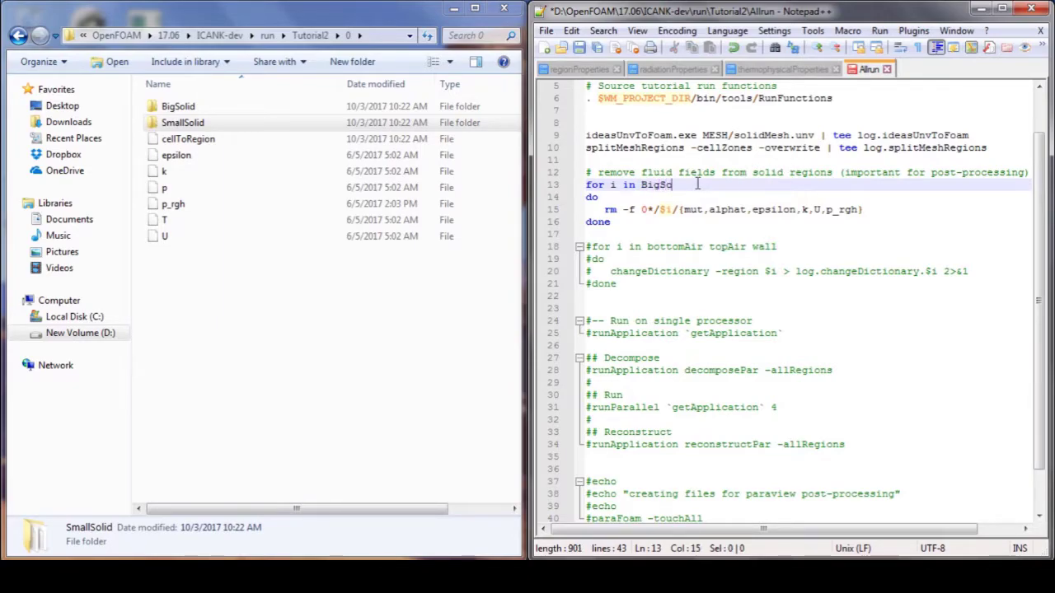
type("lid S")
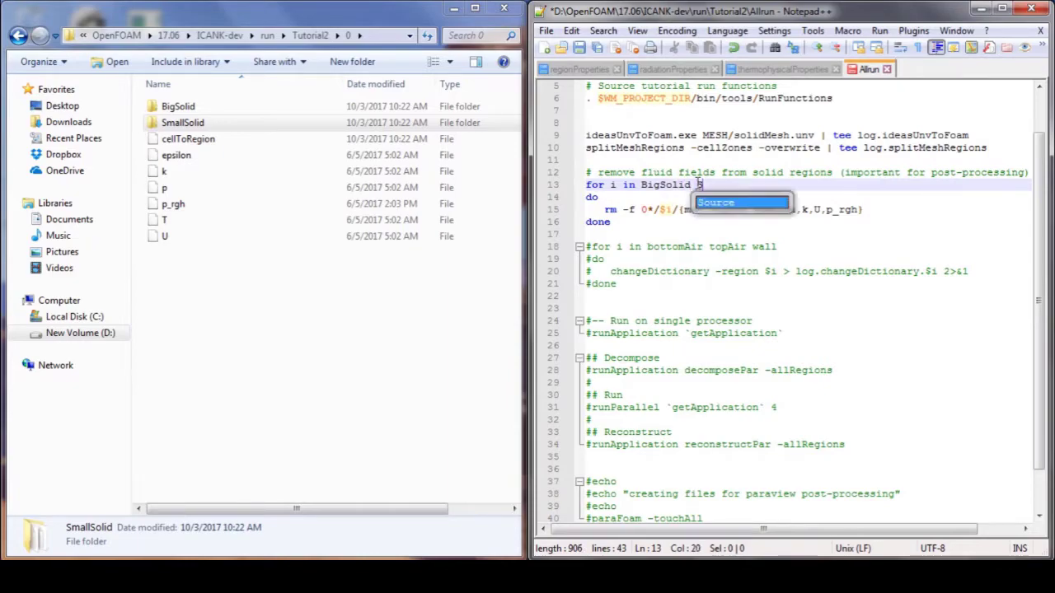
type("mallSolid")
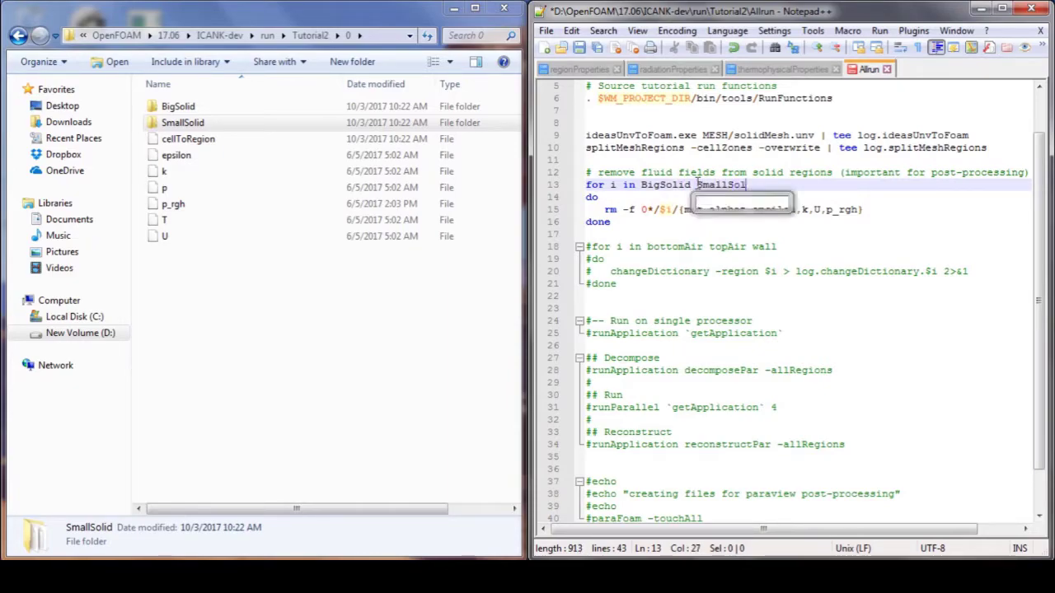
Step: Select and inspect the commented changeDictionary loop on lines 18–21
left_click(592, 245)
key("shift+Right")
key("shift+Right")
key("shift+Right")
key("shift+Right")
key("shift+Right")
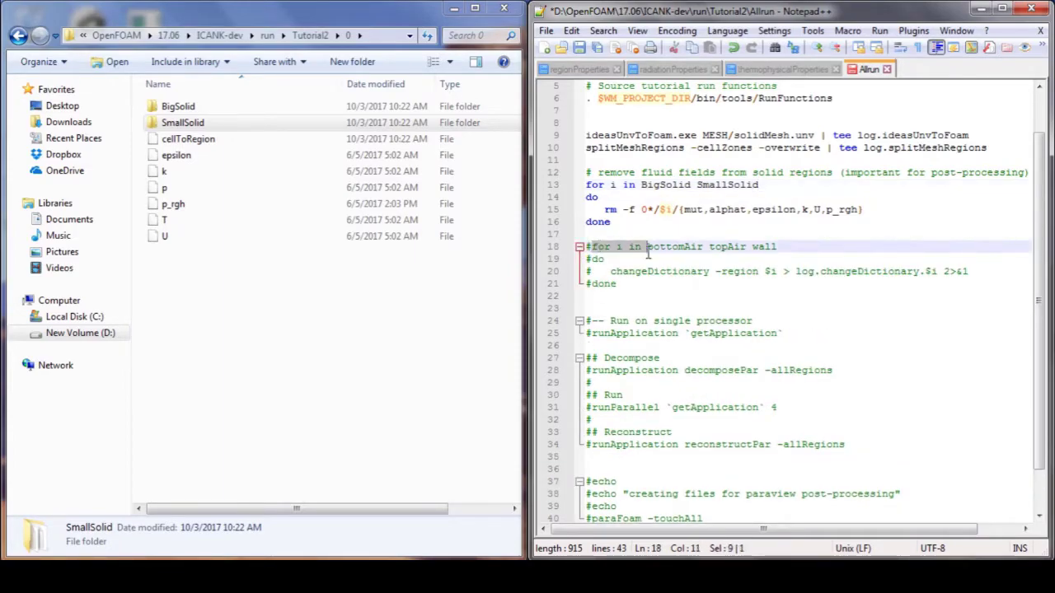
left_click(766, 298, "shift")
left_click(713, 295)
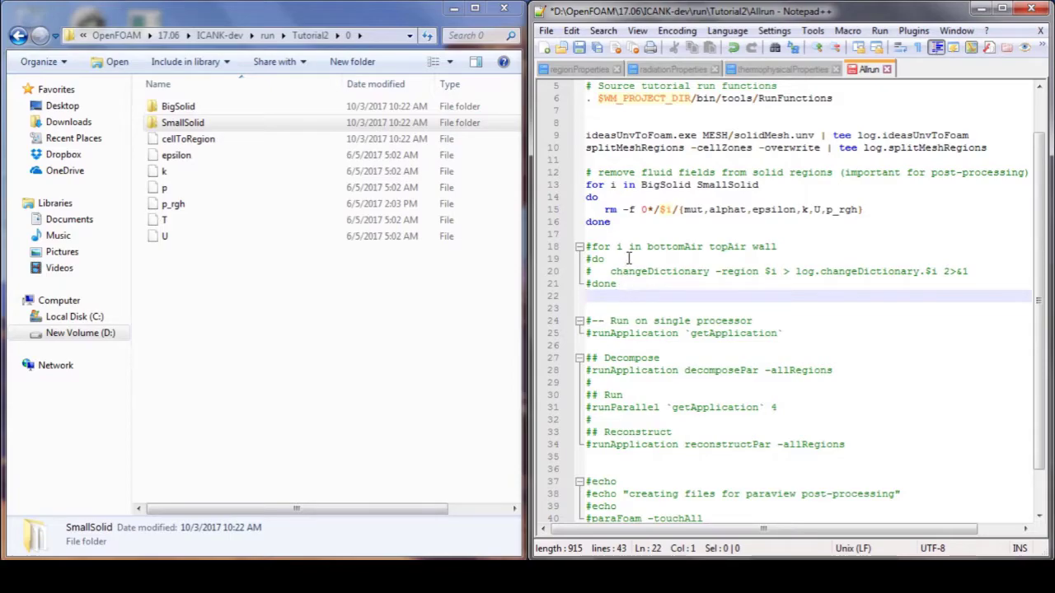
left_click_drag(587, 247, 725, 282)
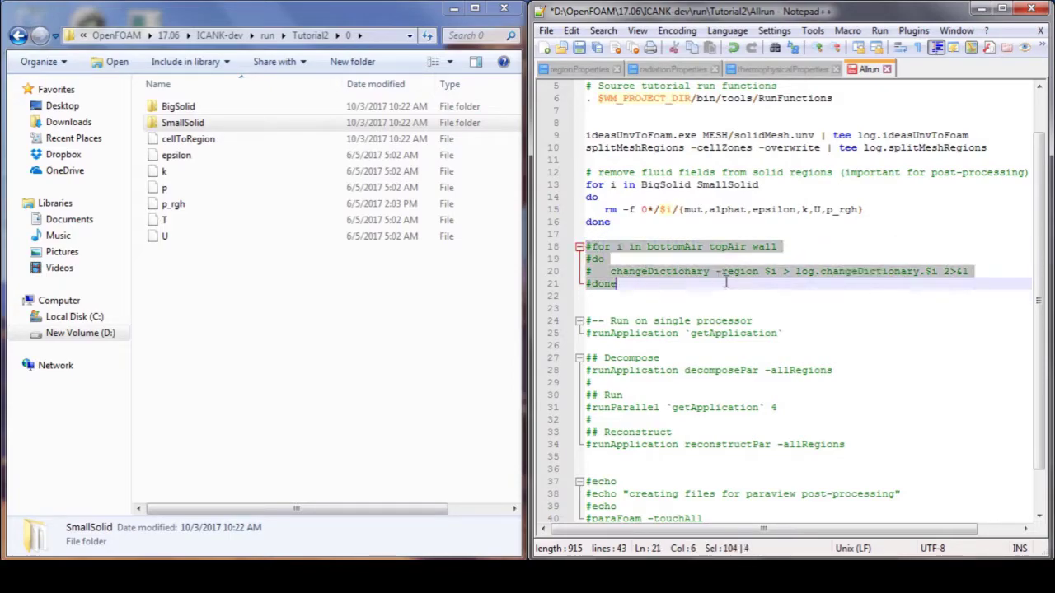
left_click(659, 273)
left_click_drag(708, 272, 611, 276)
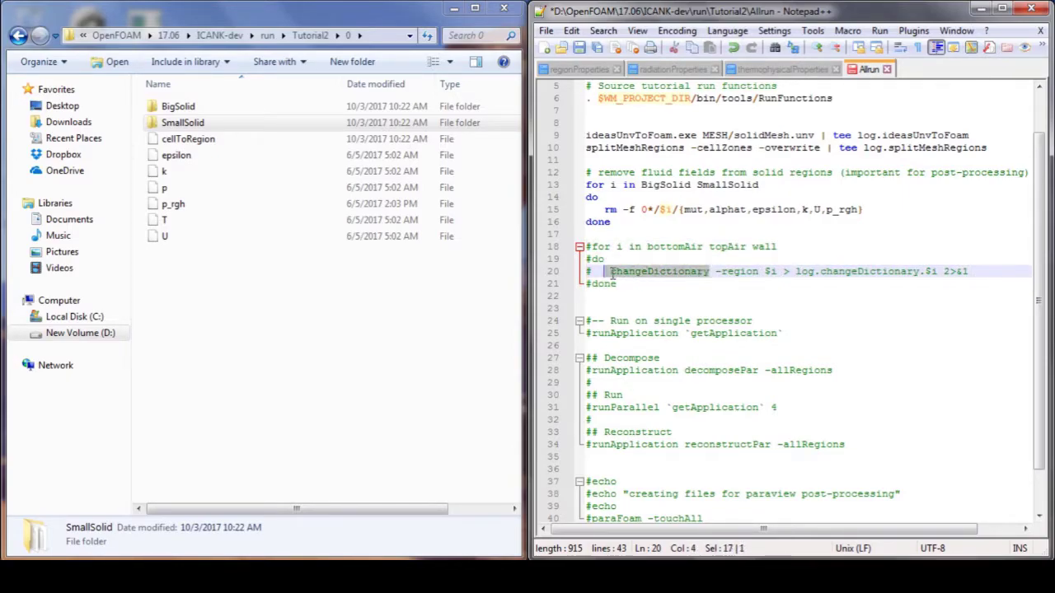
Step: Remove the # from the for, do, changeDictionary and done lines of the loop
left_click(620, 258)
left_click(590, 247)
key("BackSpace")
key("Down")
key("Delete")
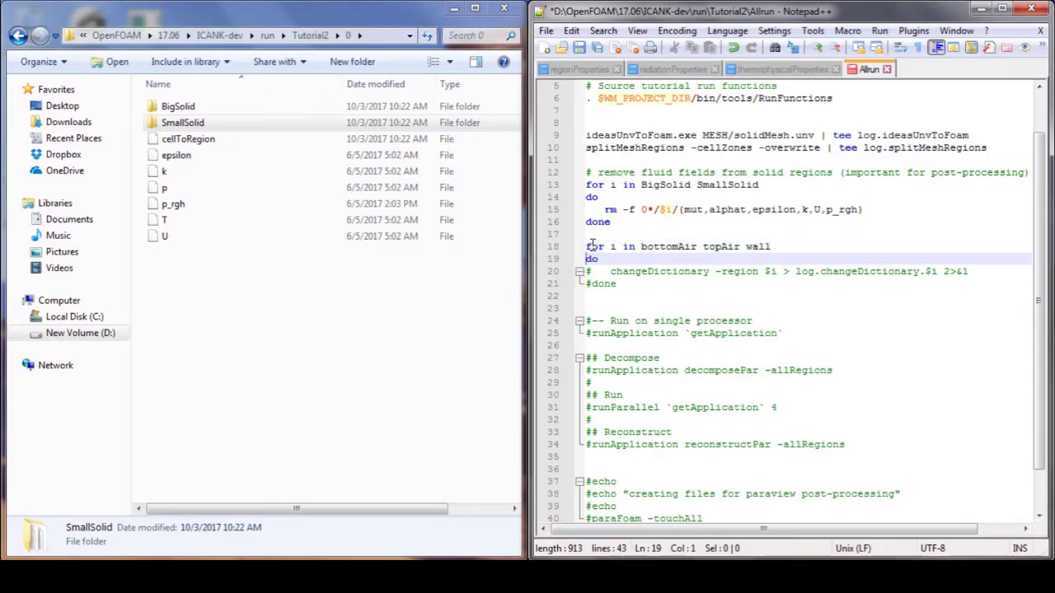
key("Down")
key("Delete")
key("End")
key("Delete")
key("Delete")
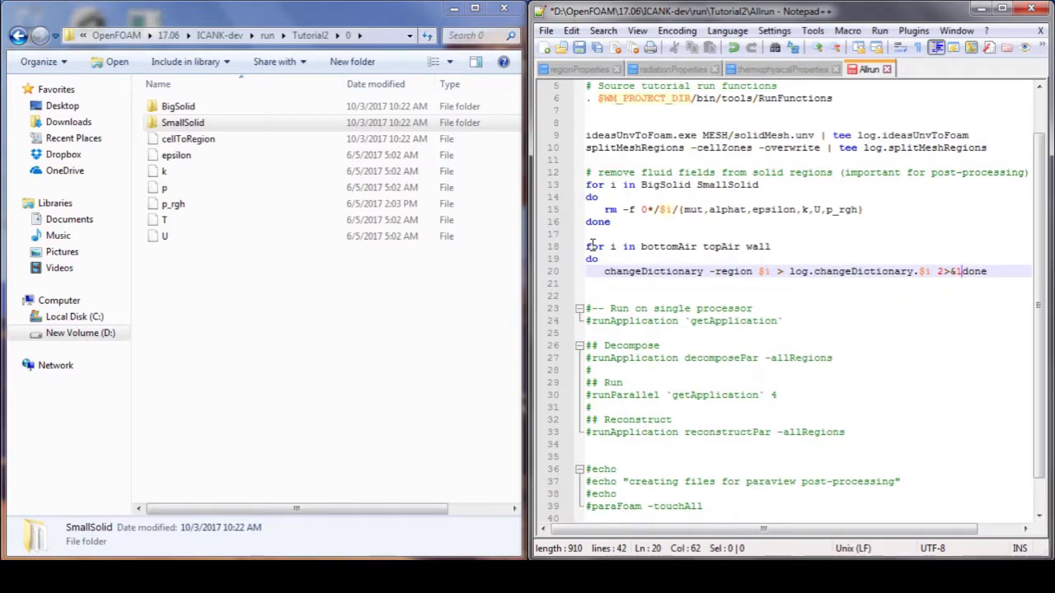
key("Return")
key("BackSpace")
key("BackSpace")
key("BackSpace")
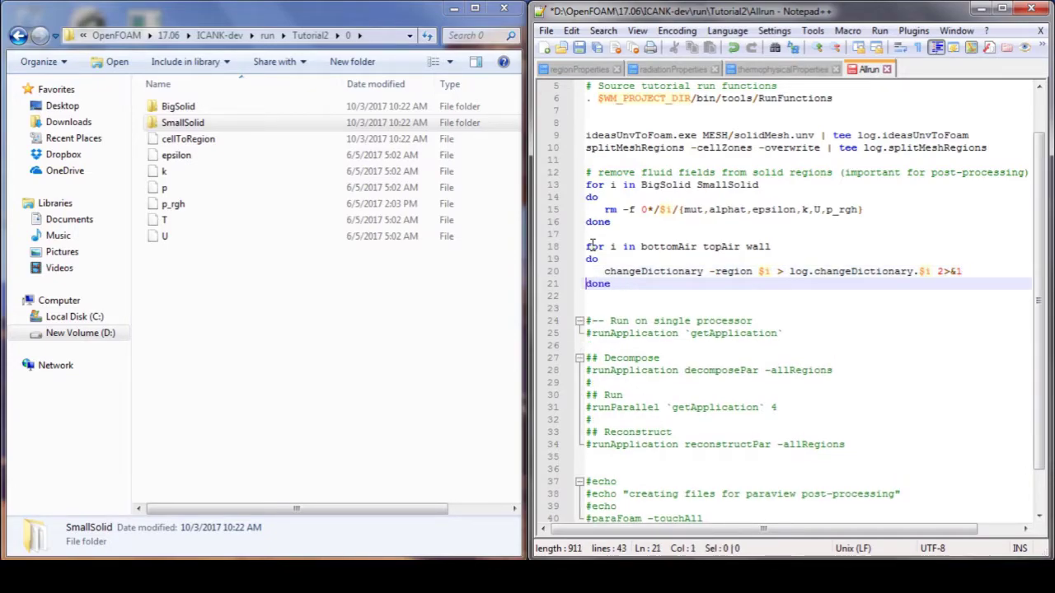
key("Return")
type("#")
key("BackSpace")
Step: Paste 'BigSolid SmallSolid' over 'bottomAir topAir wall' on line 18 and save Allrun
left_click_drag(642, 185, 767, 185)
key("ctrl+c")
left_click_drag(642, 247, 784, 247)
key("ctrl+v")
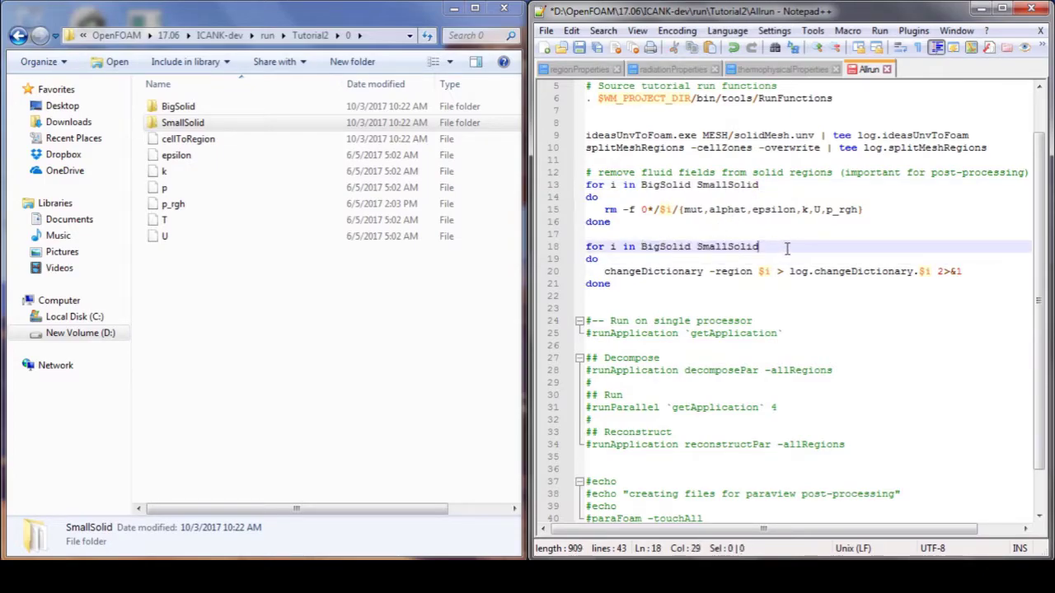
key("ctrl+s")
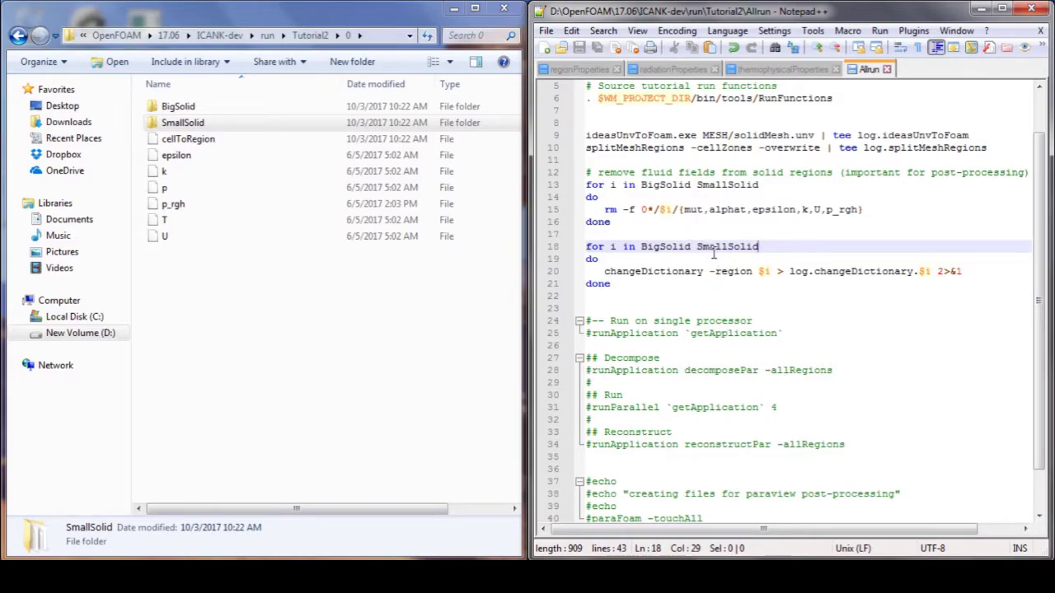
Step: Open Tutorial2's Allclean script in Notepad++ from the file browser
left_click(272, 36)
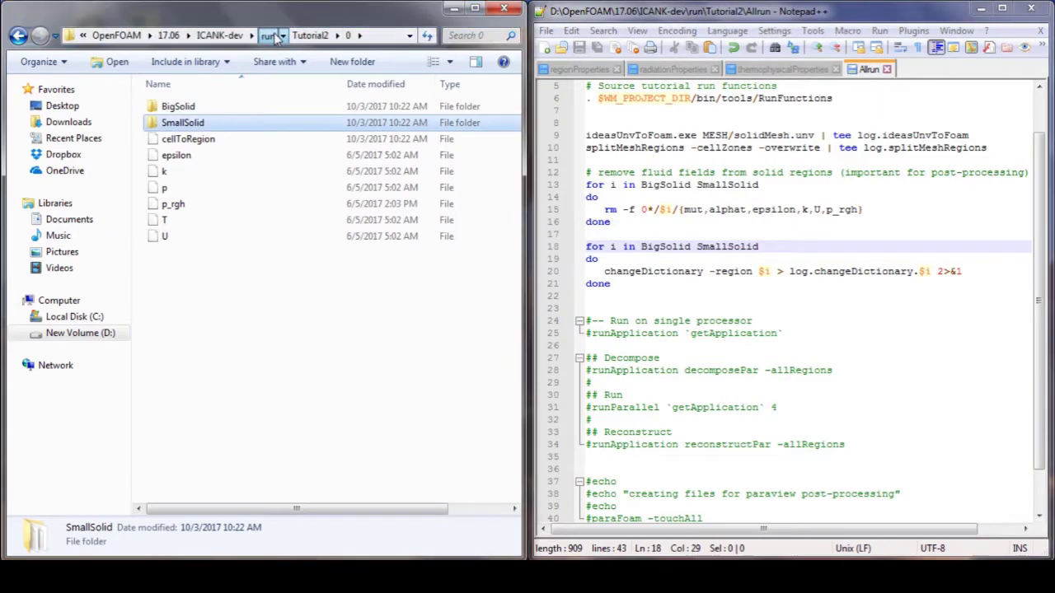
left_click(310, 36)
left_click(176, 171)
right_click(174, 171)
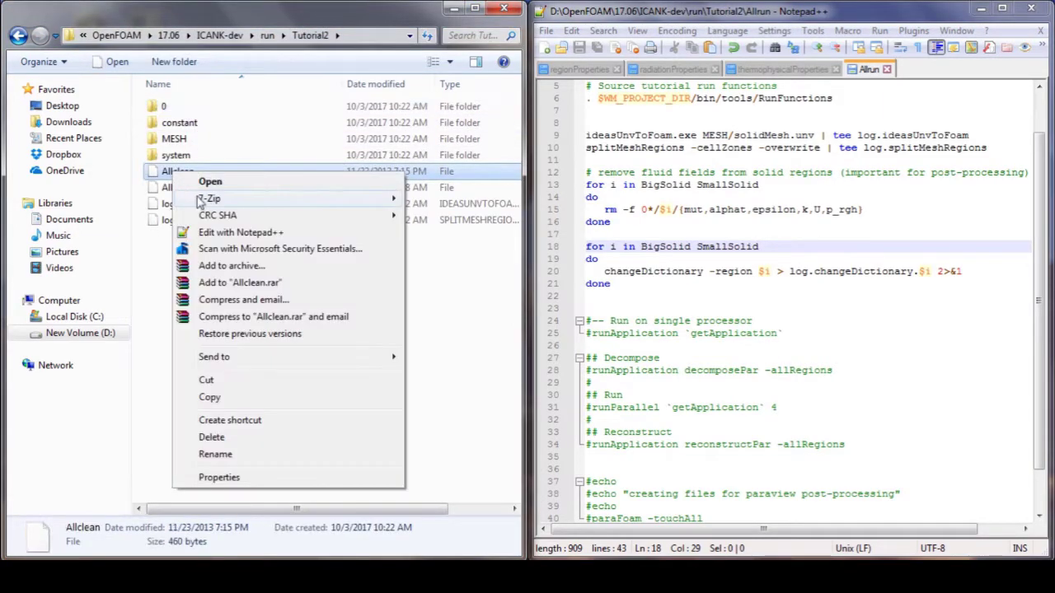
left_click(224, 233)
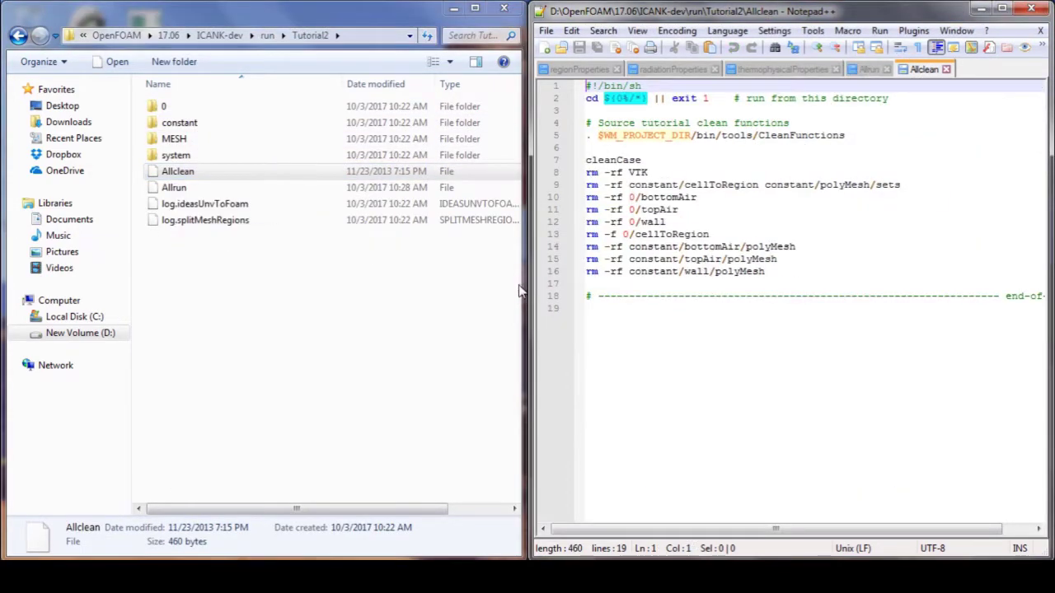
Step: Replace bottomAir and topAir with BigSolid and SmallSolid on lines 10–11 and delete the 0/wall line
left_click(647, 197)
double_click(642, 198)
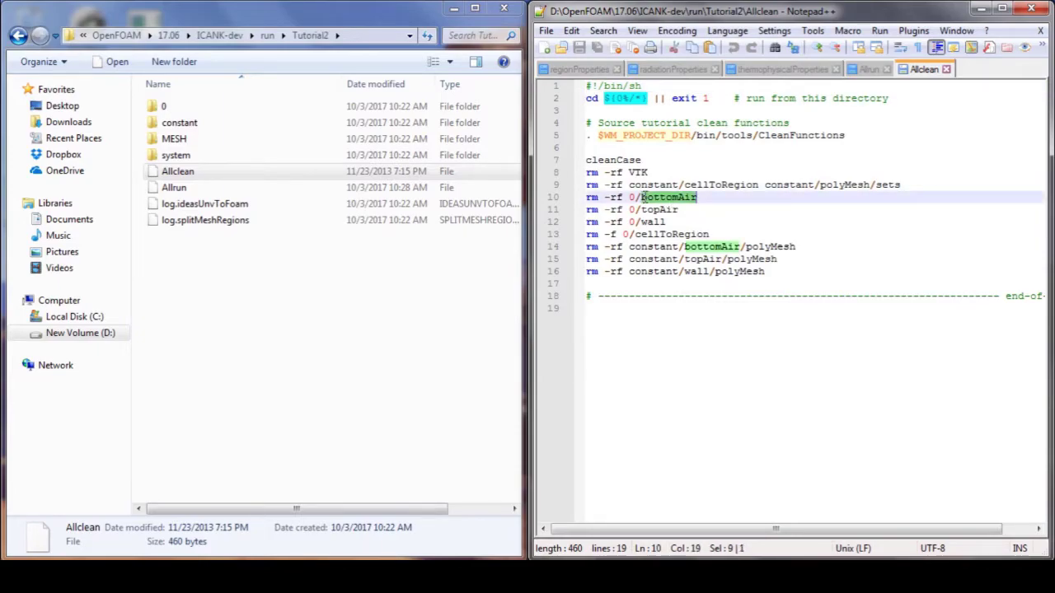
type("BigSolid")
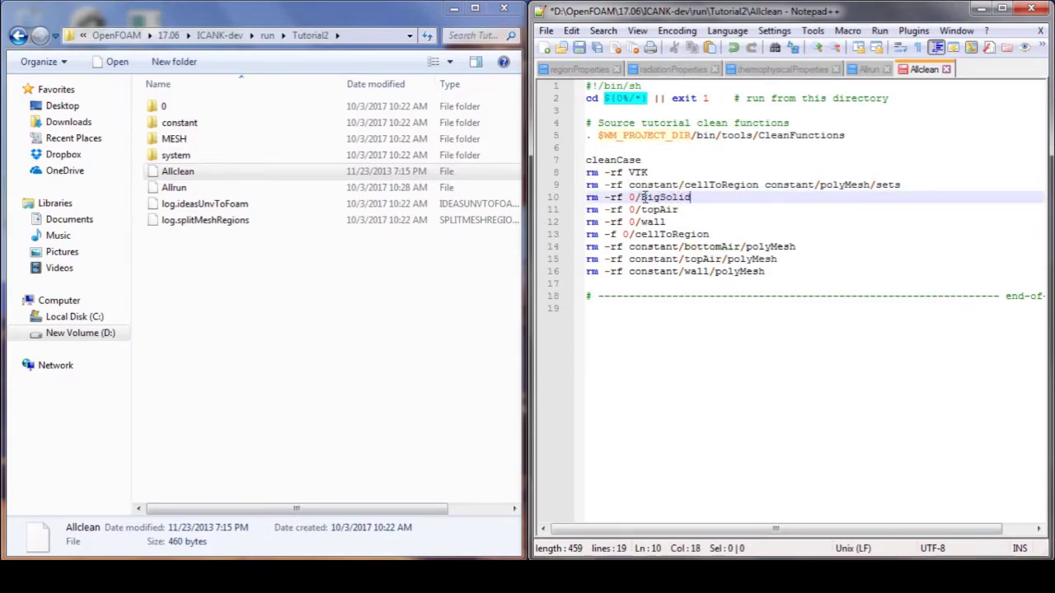
key("Down")
key("ctrl+shift+Left")
type("SmallSol")
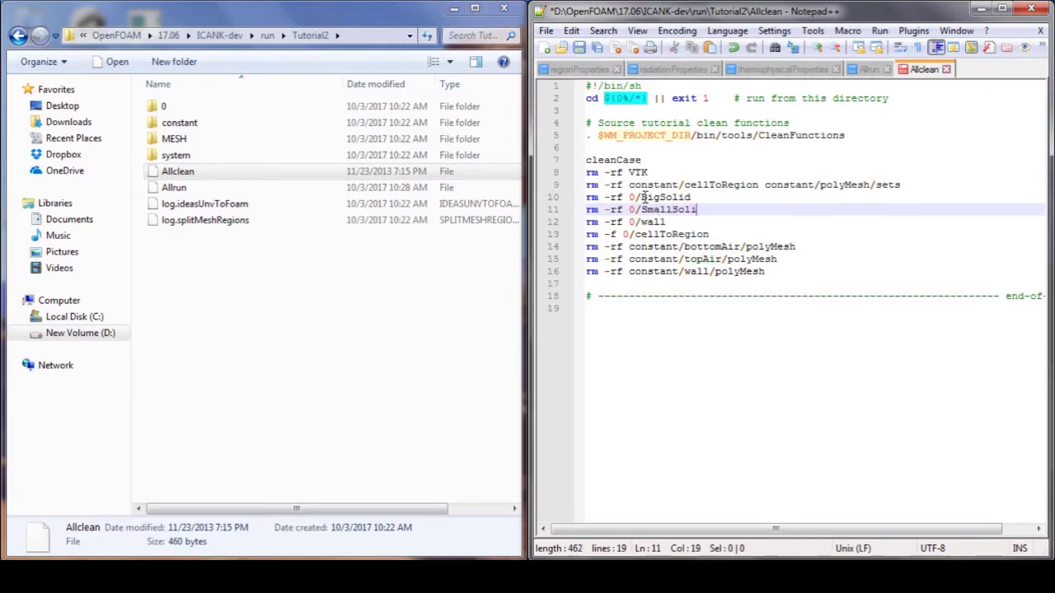
type("id")
key("Down")
key("ctrl+shift+Left")
key("ctrl+shift+Left")
key("ctrl+shift+Left")
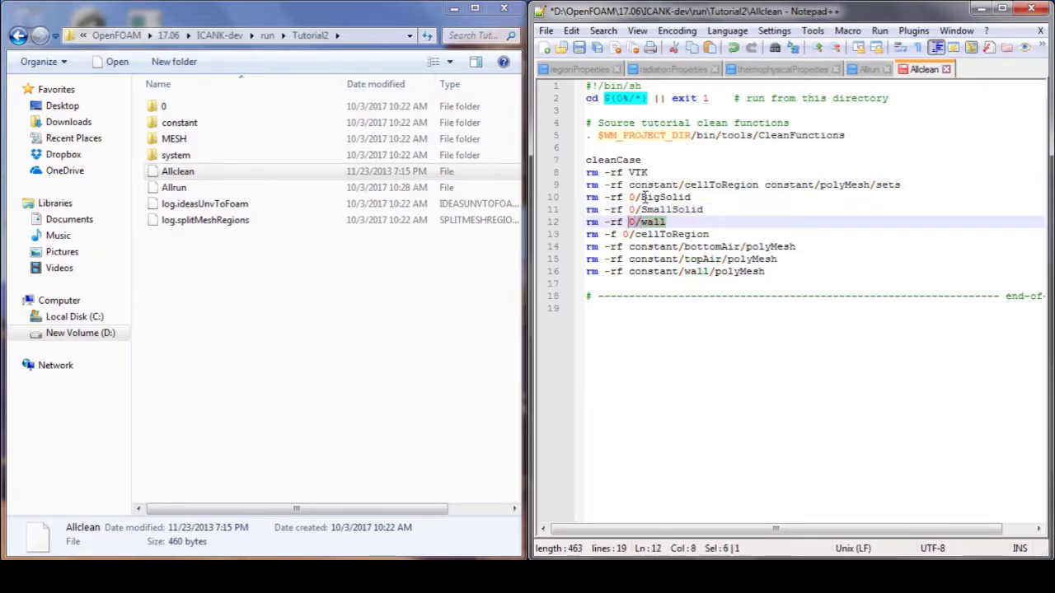
key("ctrl+shift+Left")
key("ctrl+shift+Left")
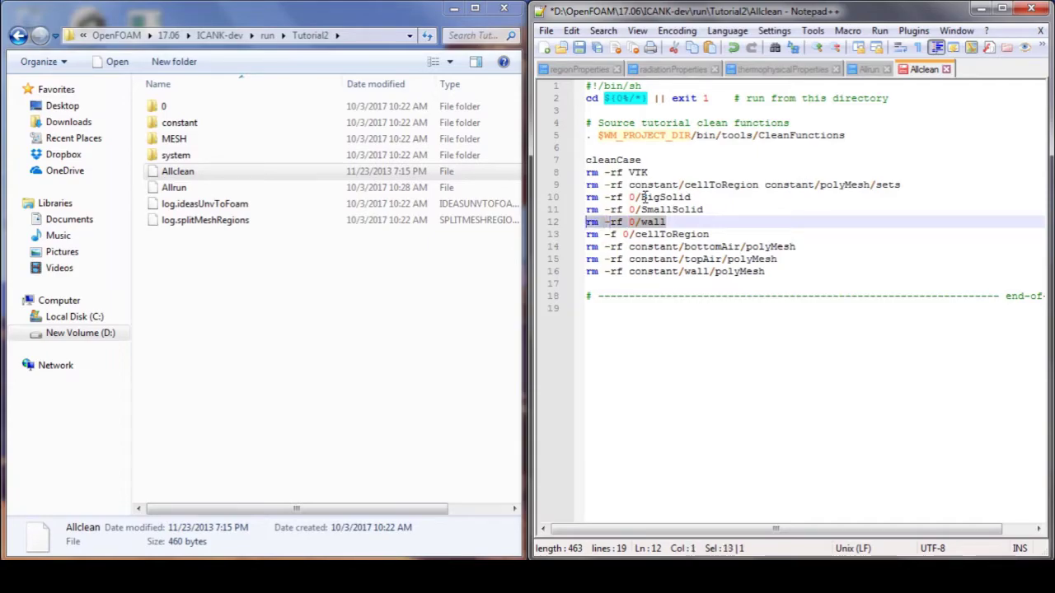
key("Delete")
key("Delete")
key("Down")
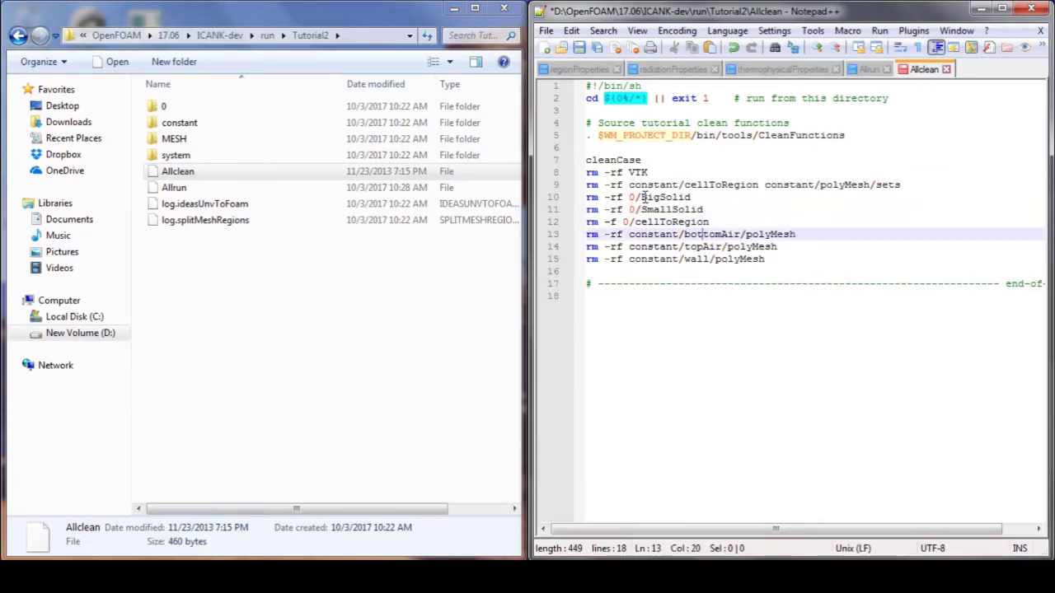
Step: Change the polyMesh removal lines to BigSolid and SmallSolid and delete the constant/wall/polyMesh line
key("Left")
key("Left")
key("Left")
key("ctrl+shift+Right")
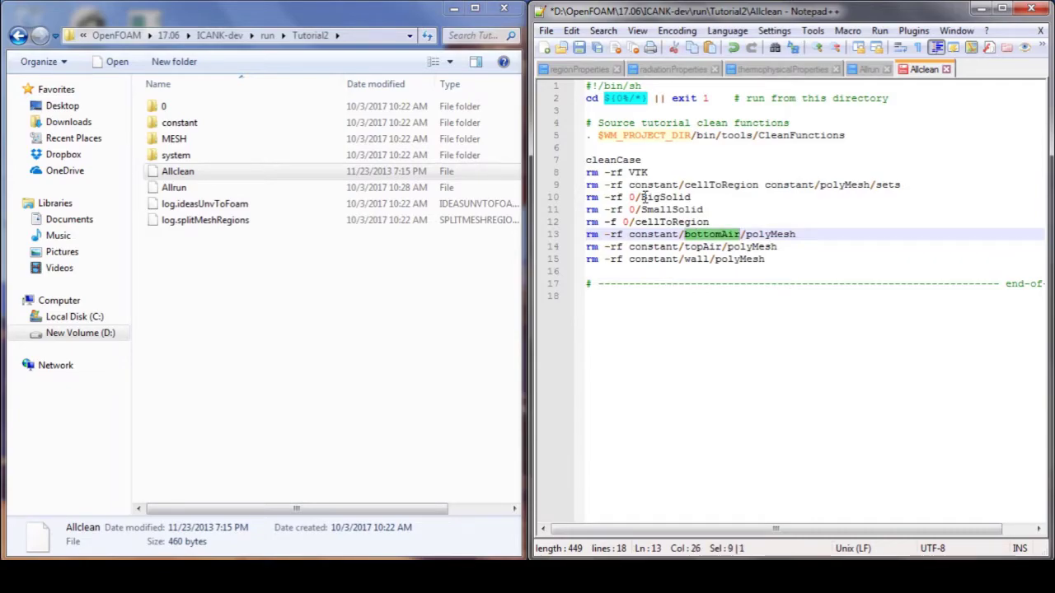
type("BigSolid")
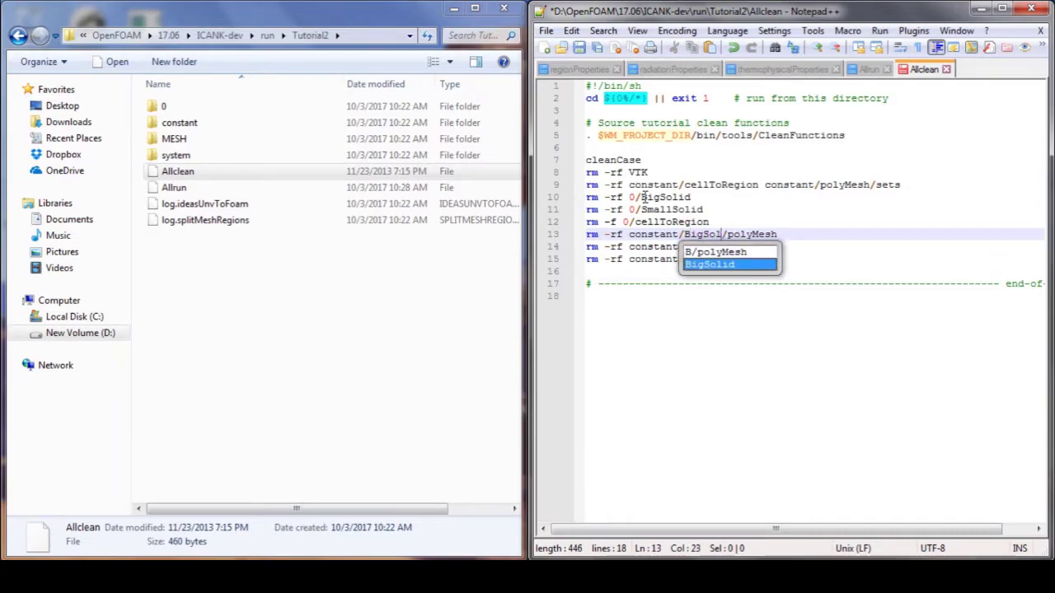
key("Escape")
key("Down")
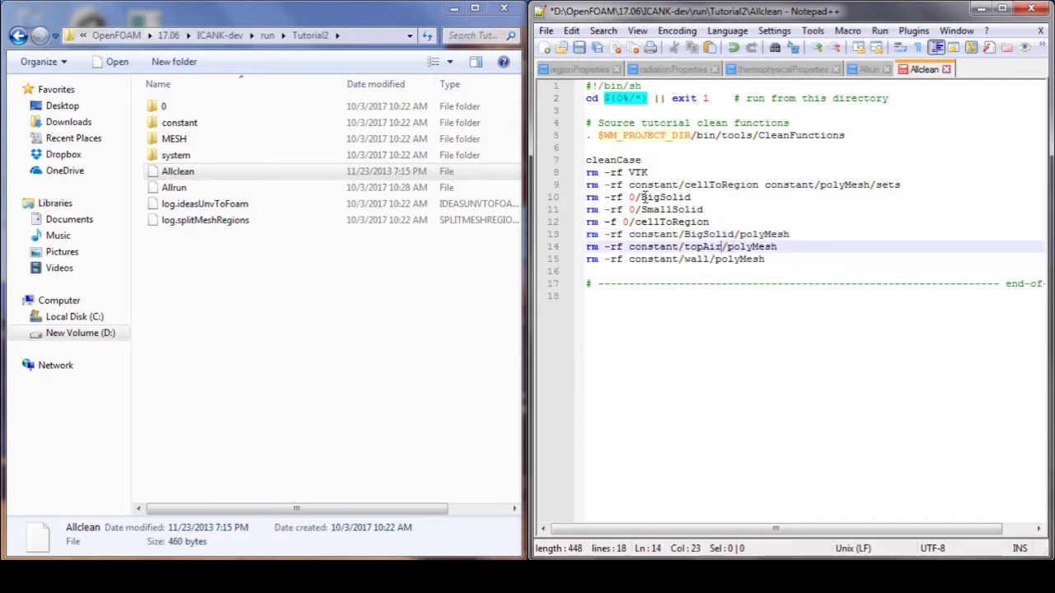
key("ctrl+shift+Left")
type("Small")
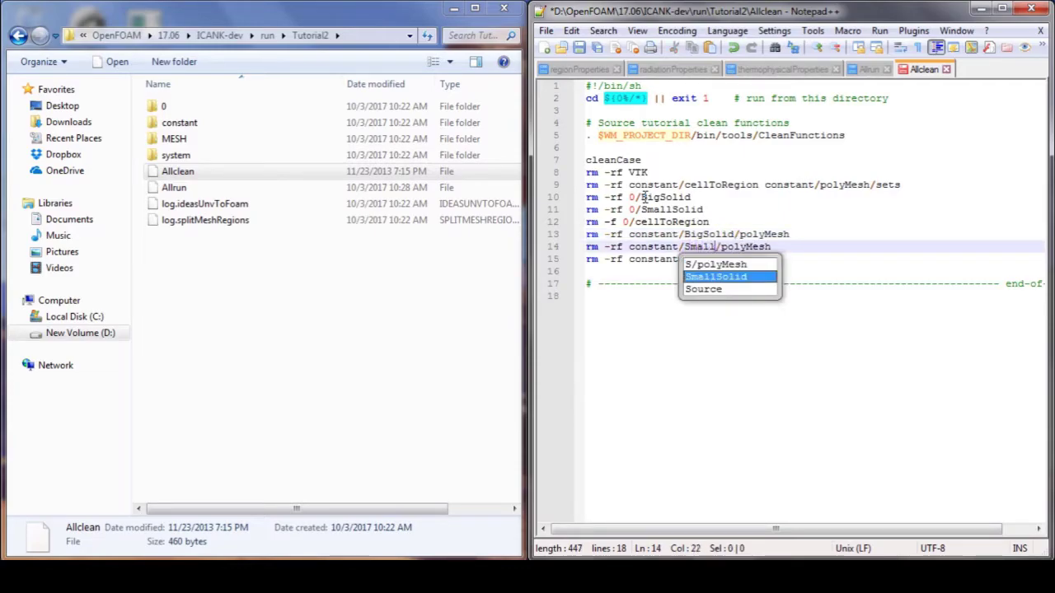
type("Solid")
key("Escape")
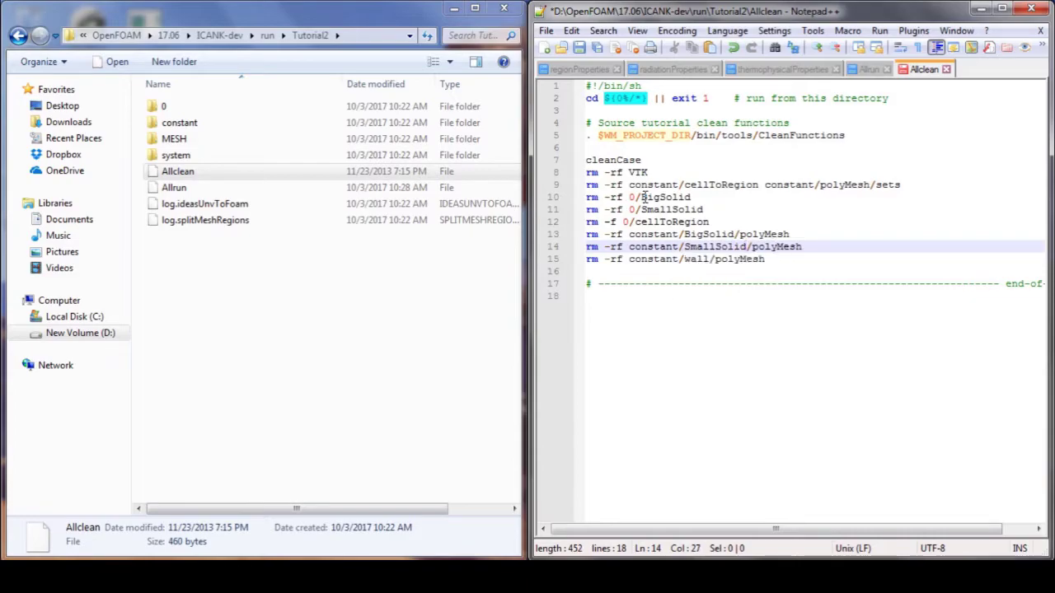
key("Down")
key("ctrl+shift+Left")
key("shift+Home")
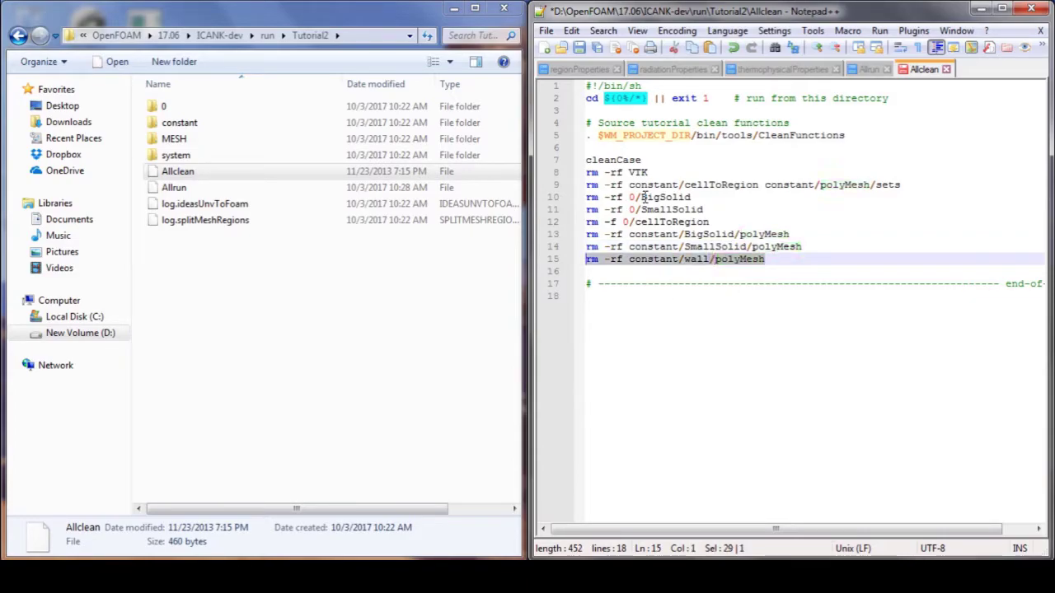
key("Delete")
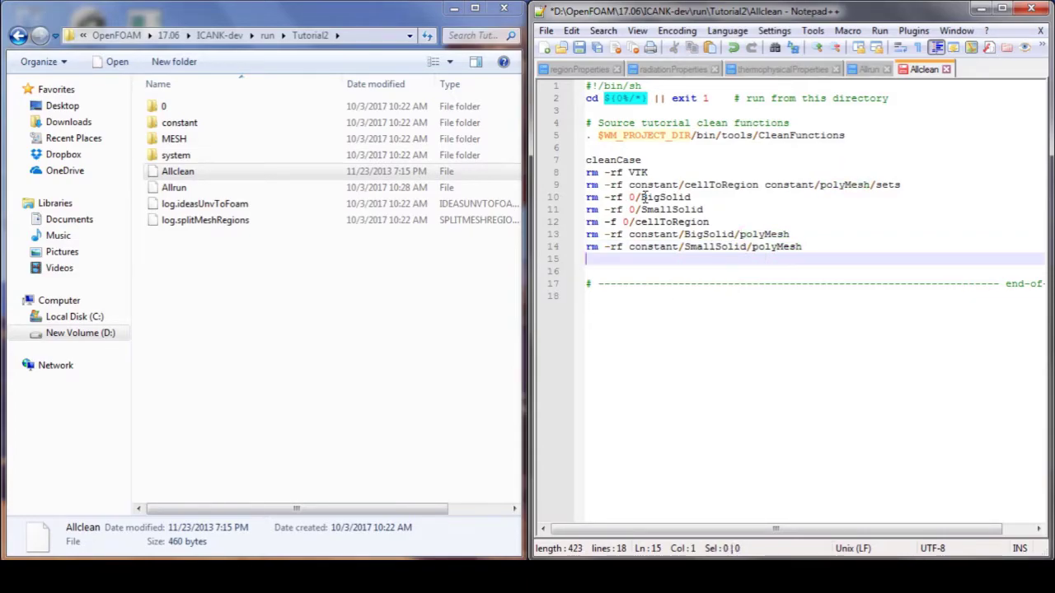
Step: Save Allclean and review the edited removal lines
key("ctrl+s")
left_click(644, 198)
left_click(647, 210)
left_click(650, 222)
left_click(661, 235)
left_click(672, 247)
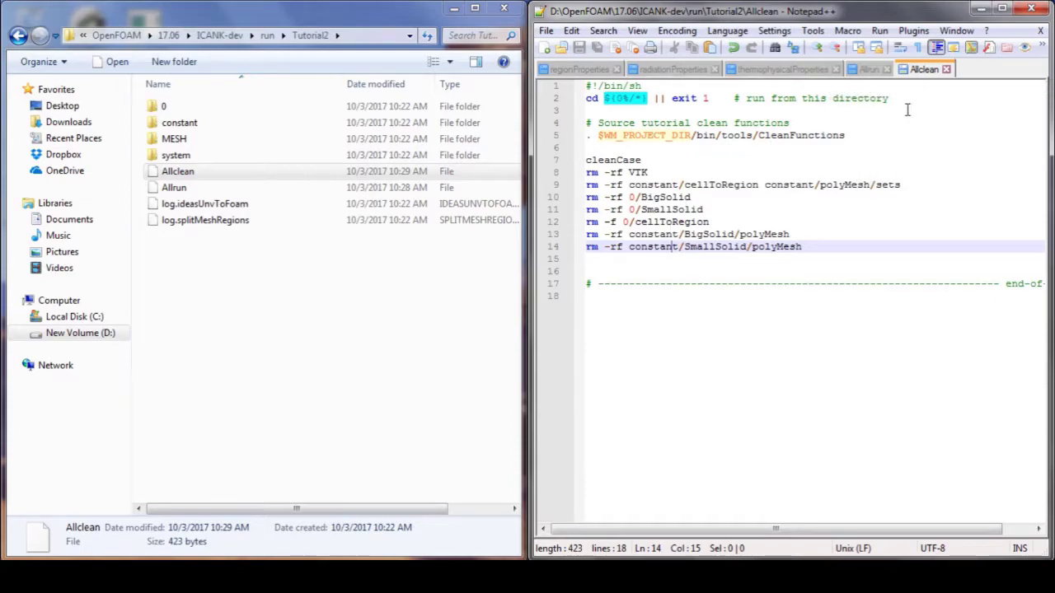
left_click(868, 69)
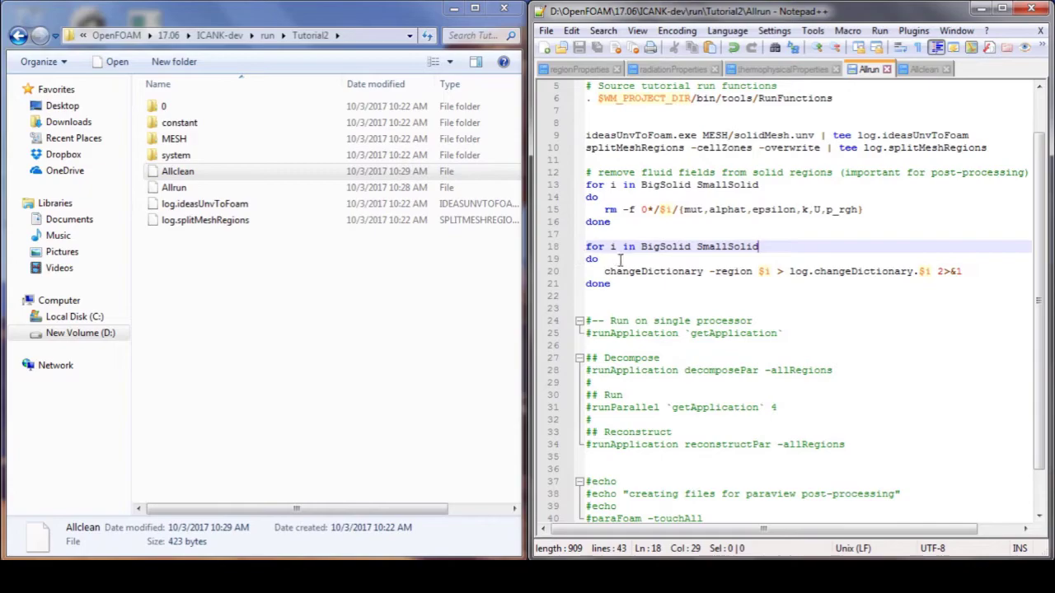
left_click_drag(604, 271, 871, 274)
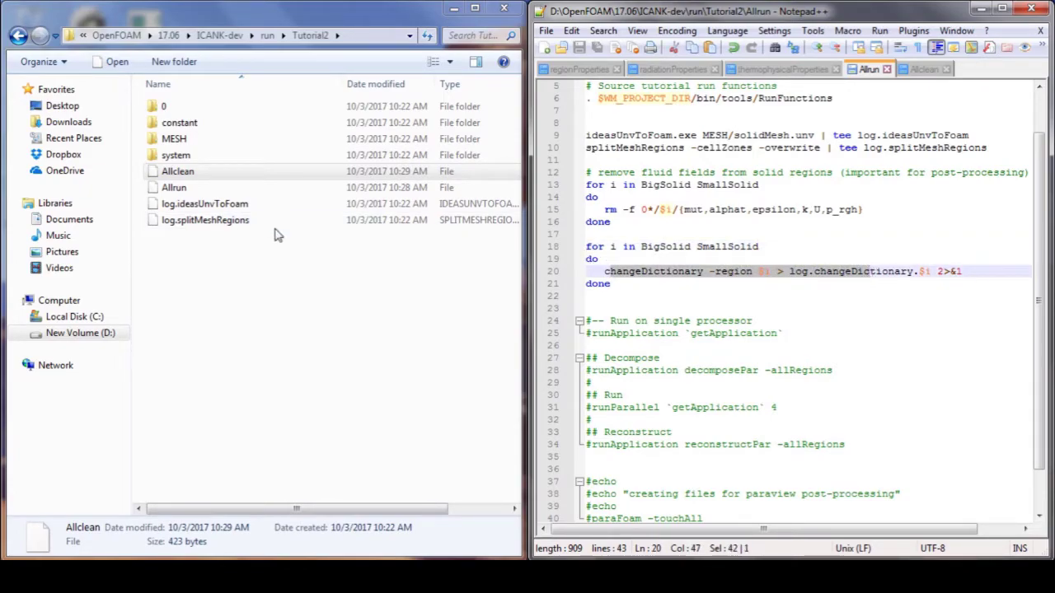
double_click(210, 156)
double_click(203, 140)
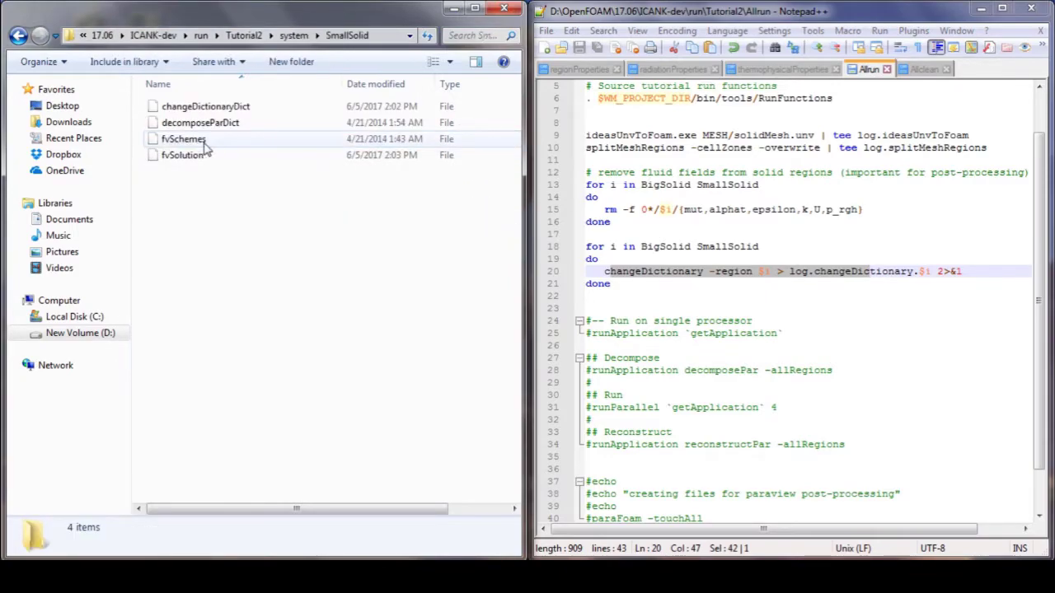
left_click(212, 107)
right_click(216, 108)
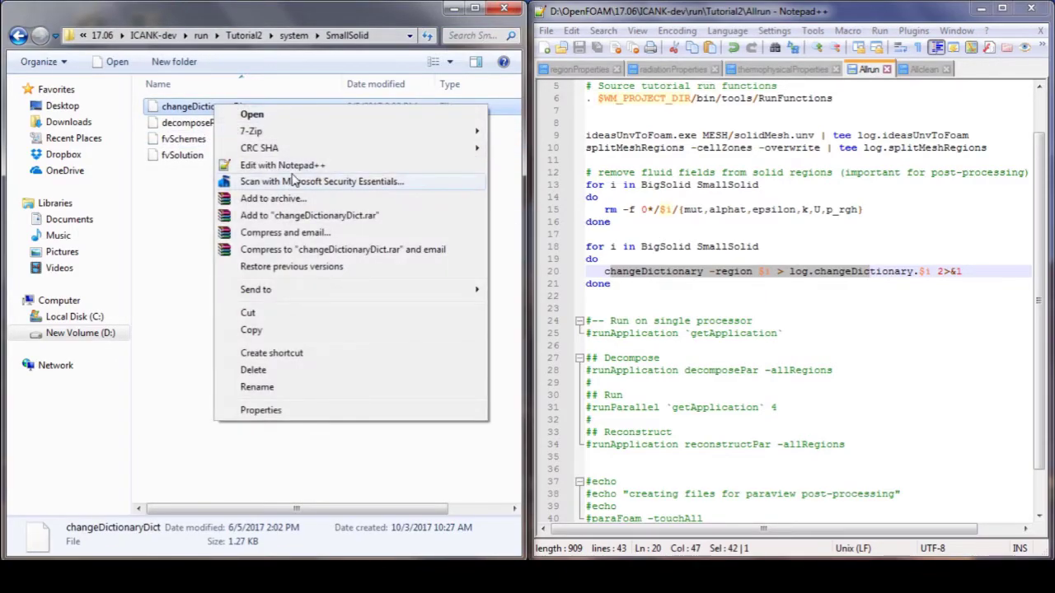
left_click(293, 166)
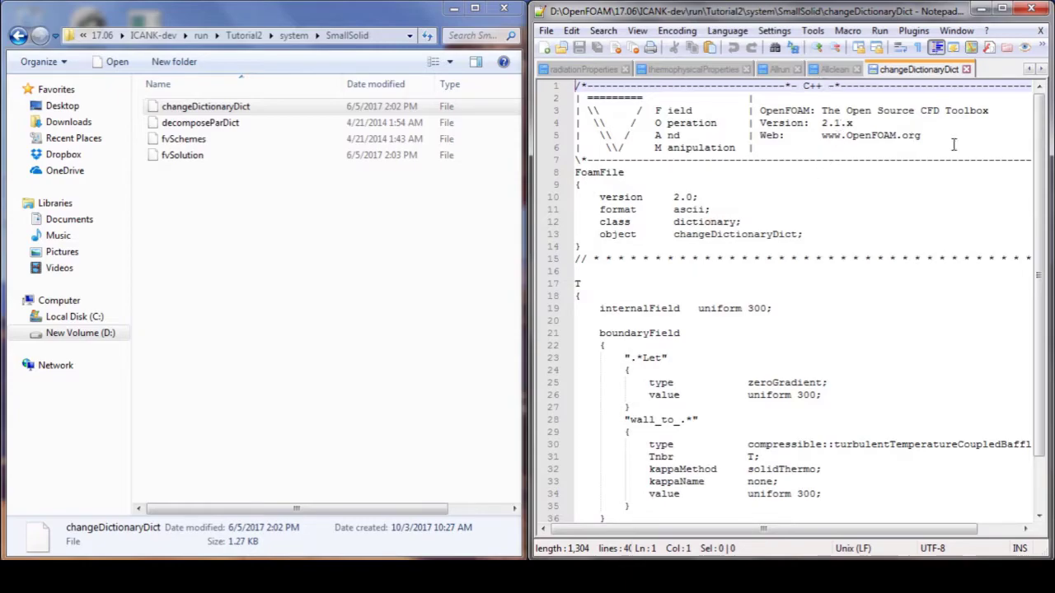
scroll(1034, 165, "down", 2)
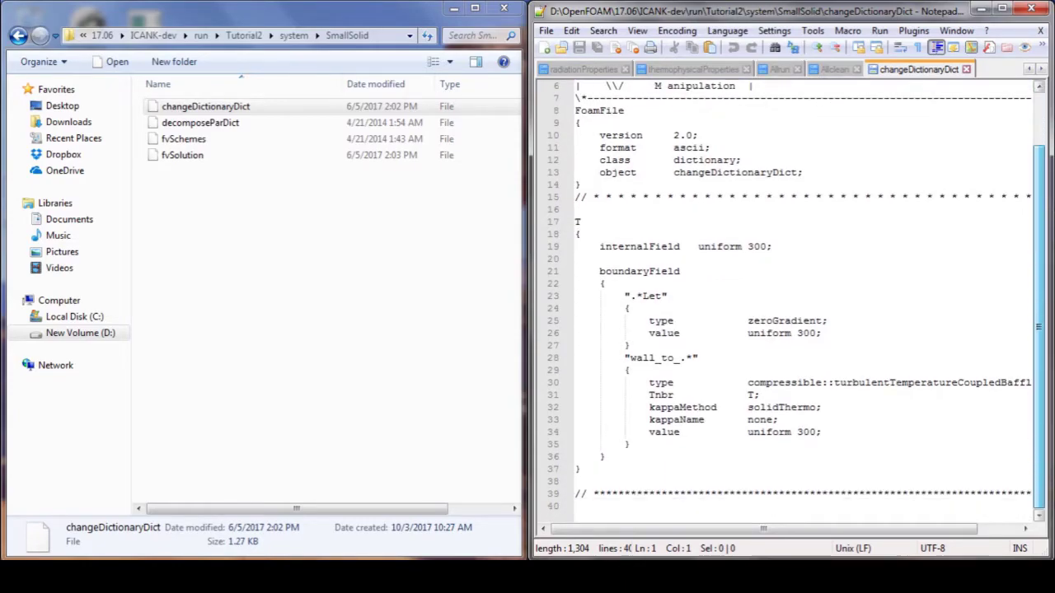
scroll(1036, 164, "up", 2)
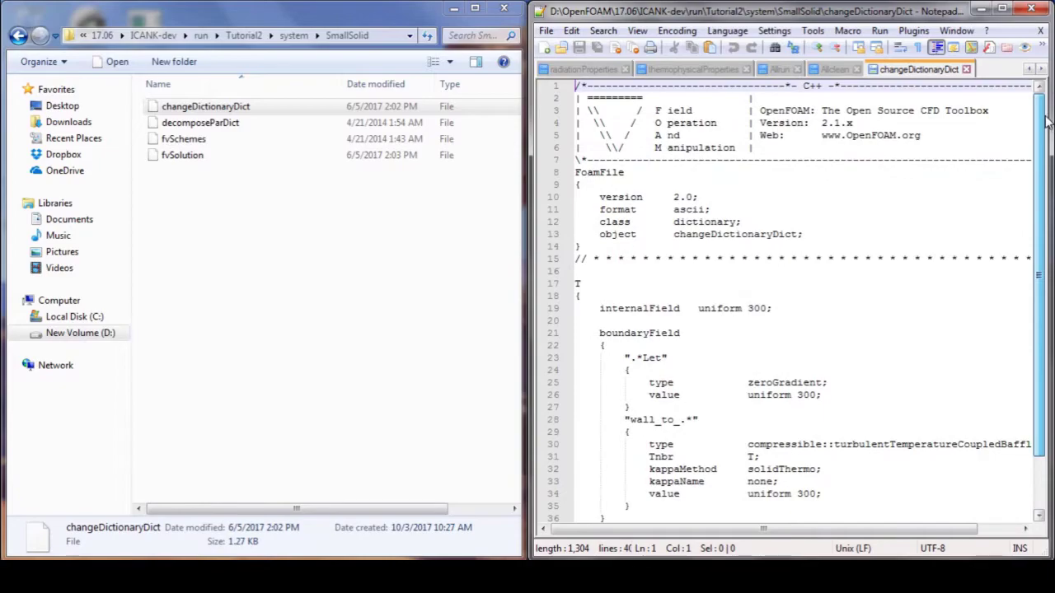
left_click(967, 70)
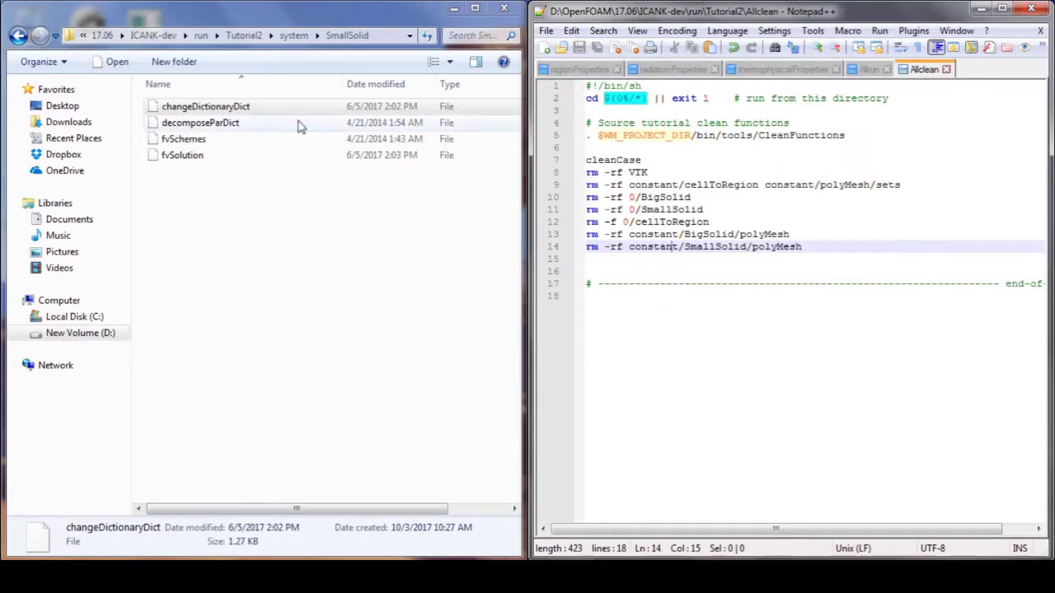
left_click(292, 36)
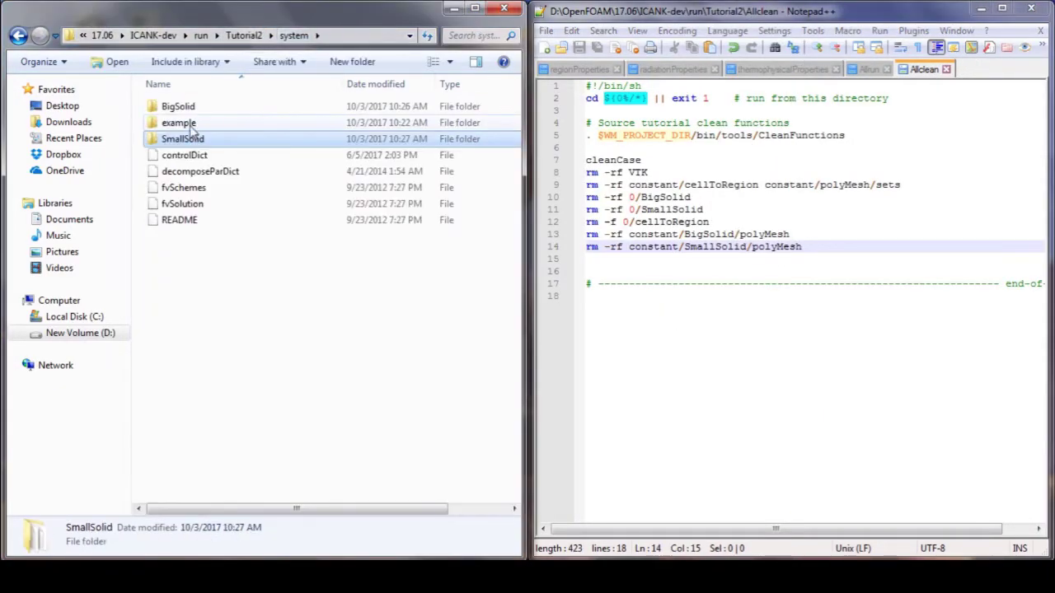
left_click(244, 35)
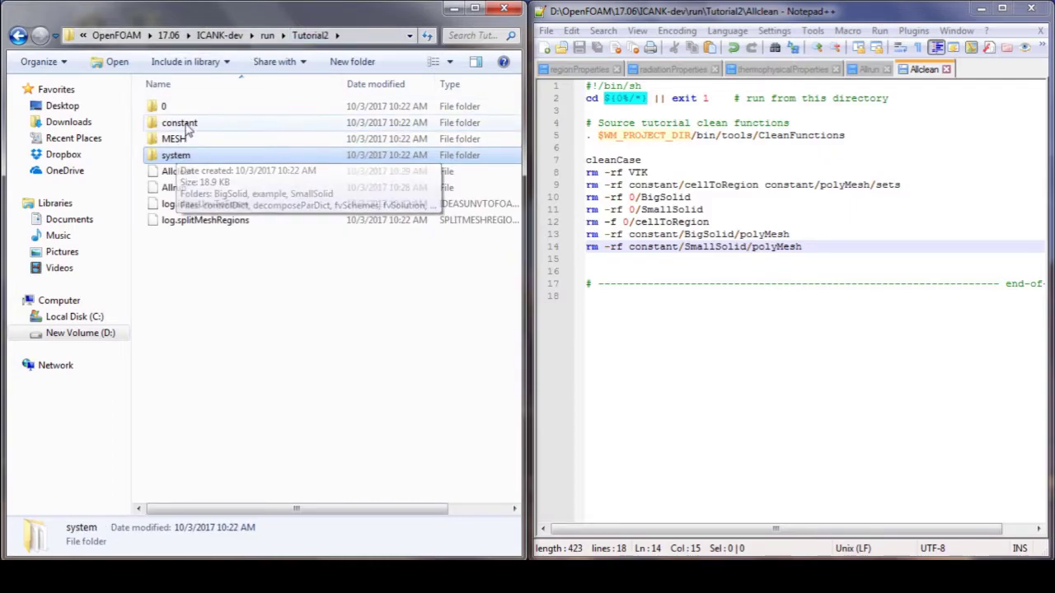
double_click(183, 124)
Step: Open SmallSolid's polyMesh boundary file in Notepad++
double_click(182, 155)
double_click(177, 107)
right_click(194, 108)
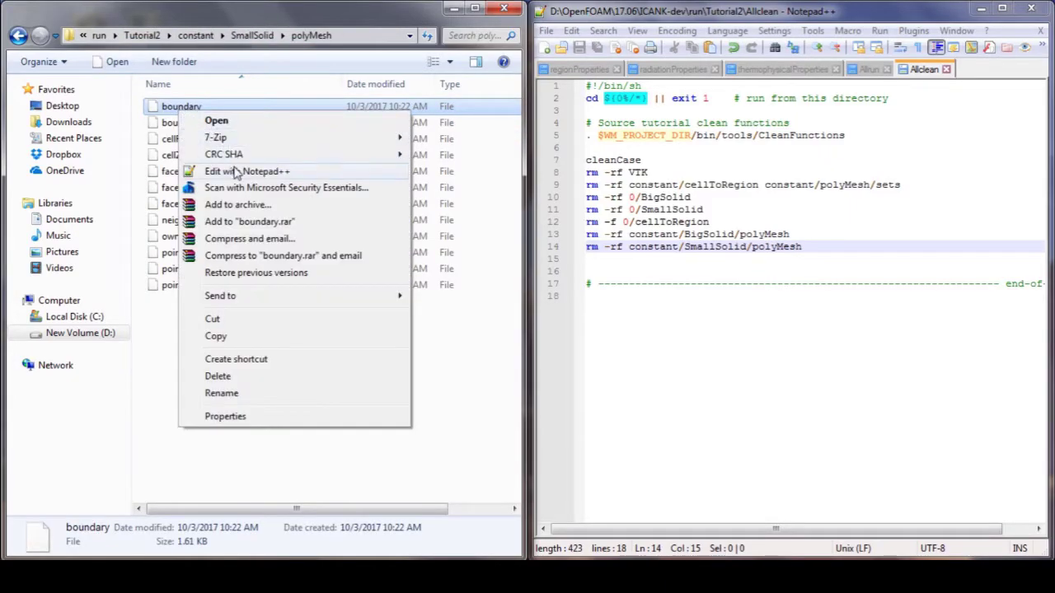
left_click(272, 170)
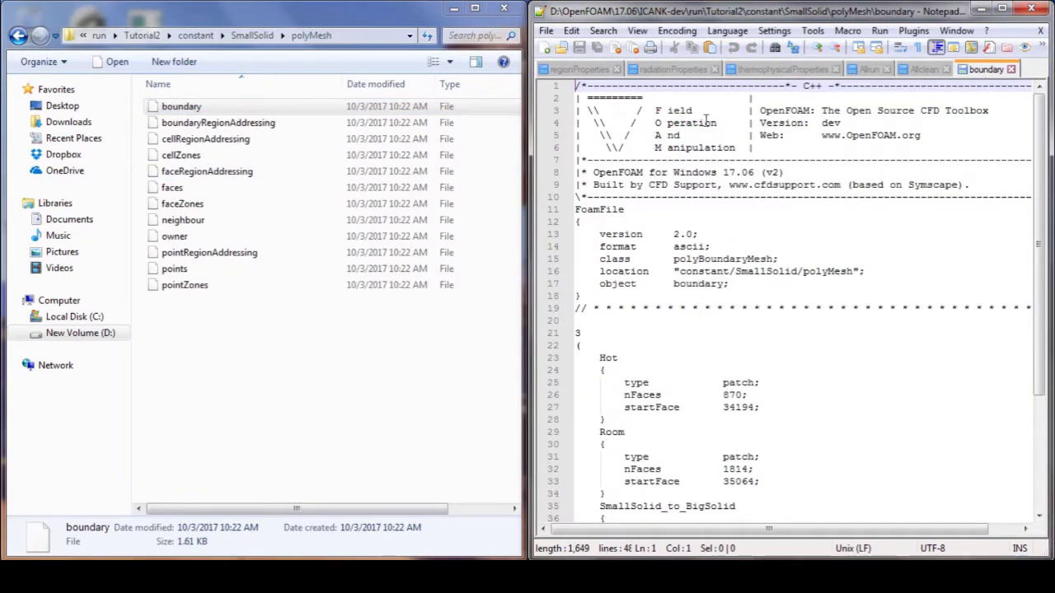
Step: Open system/SmallSolid/changeDictionaryDict in Notepad++
left_click(142, 35)
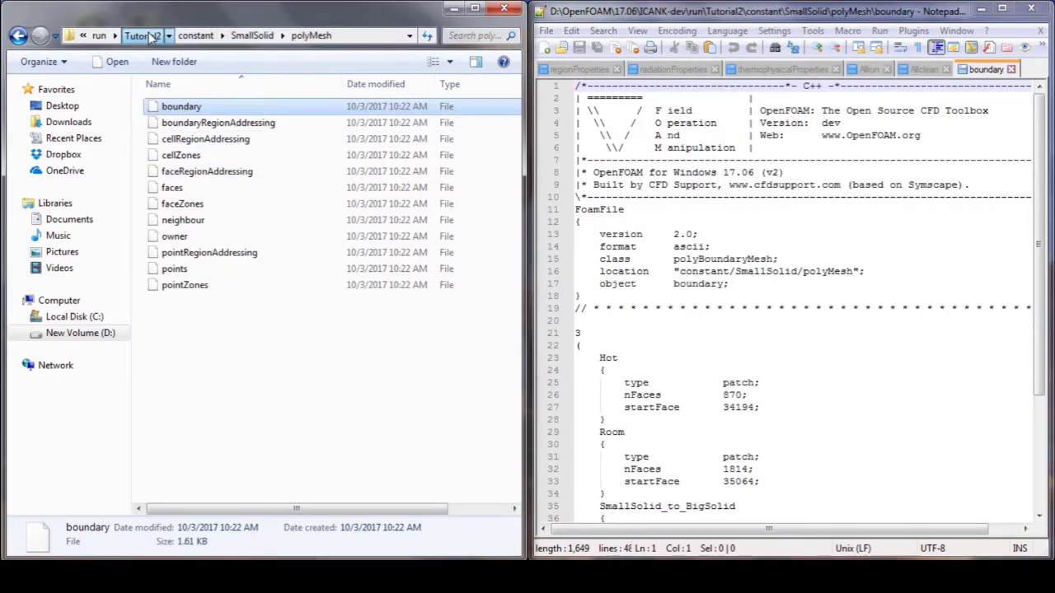
double_click(173, 154)
double_click(183, 140)
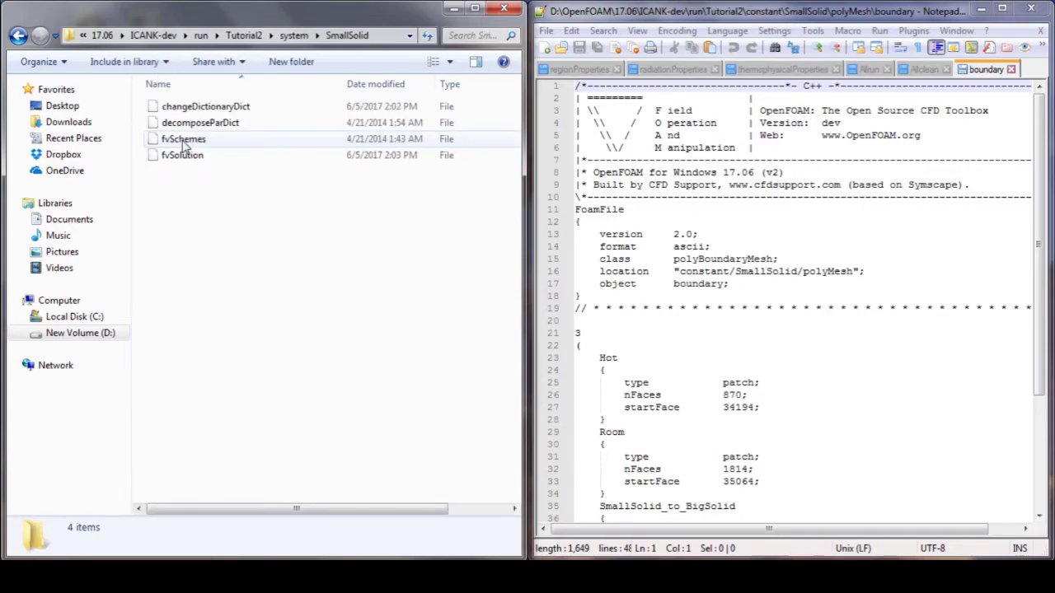
left_click(183, 107)
right_click(183, 107)
left_click(251, 169)
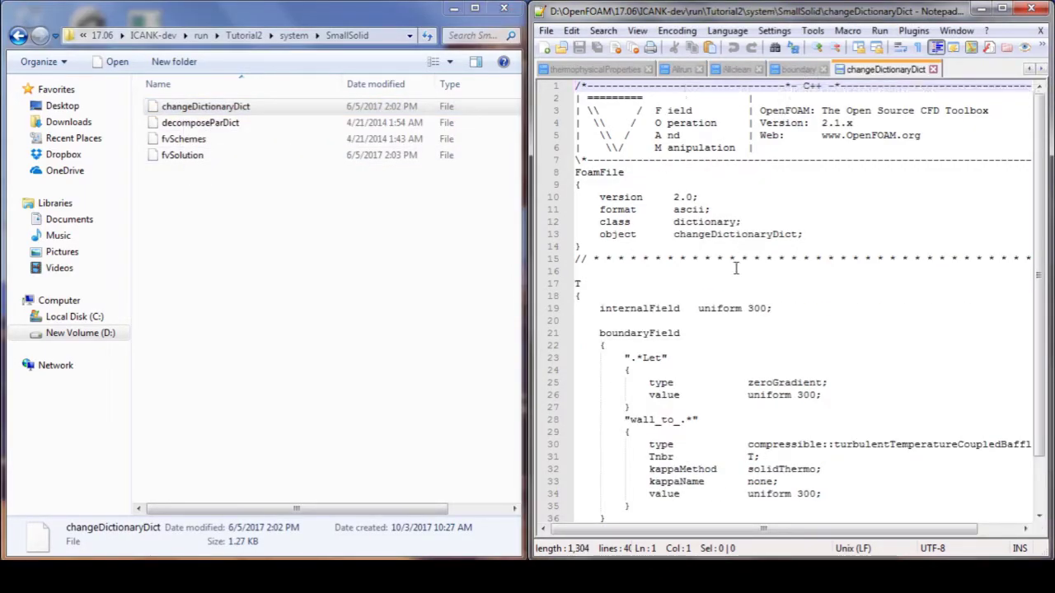
Step: Compare the patch names in the boundary file with the entries in changeDictionaryDict
left_click_drag(748, 307, 764, 310)
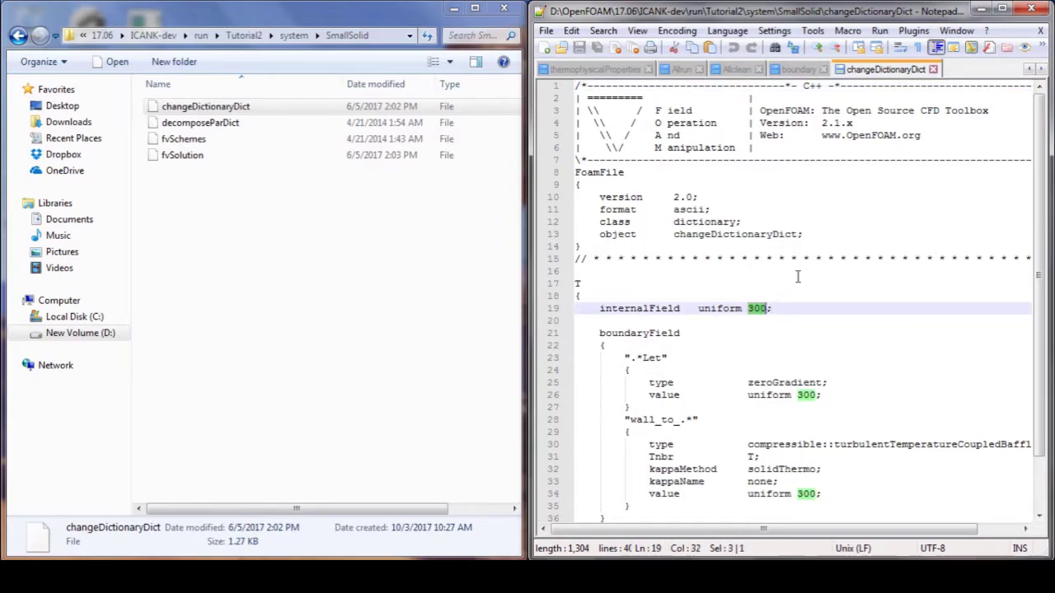
left_click(798, 70)
scroll(822, 298, "down", 2)
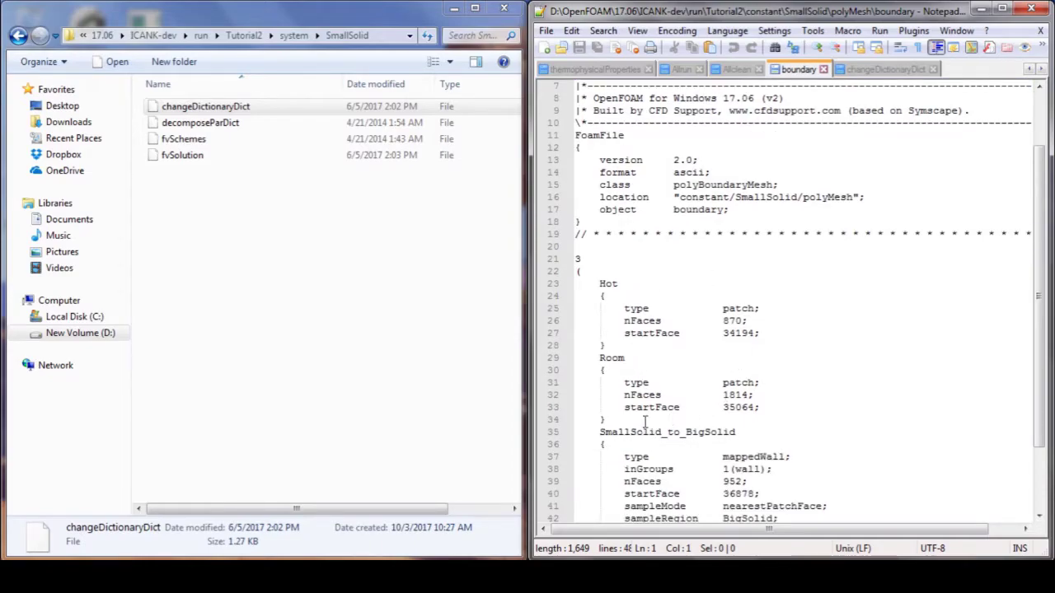
left_click(867, 70)
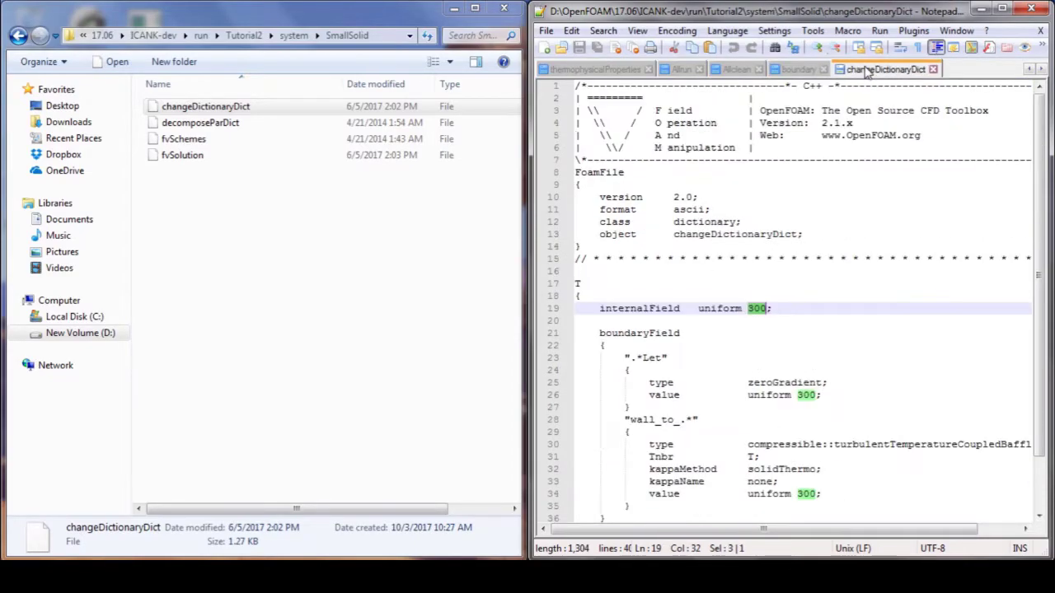
scroll(699, 341, "down", 2)
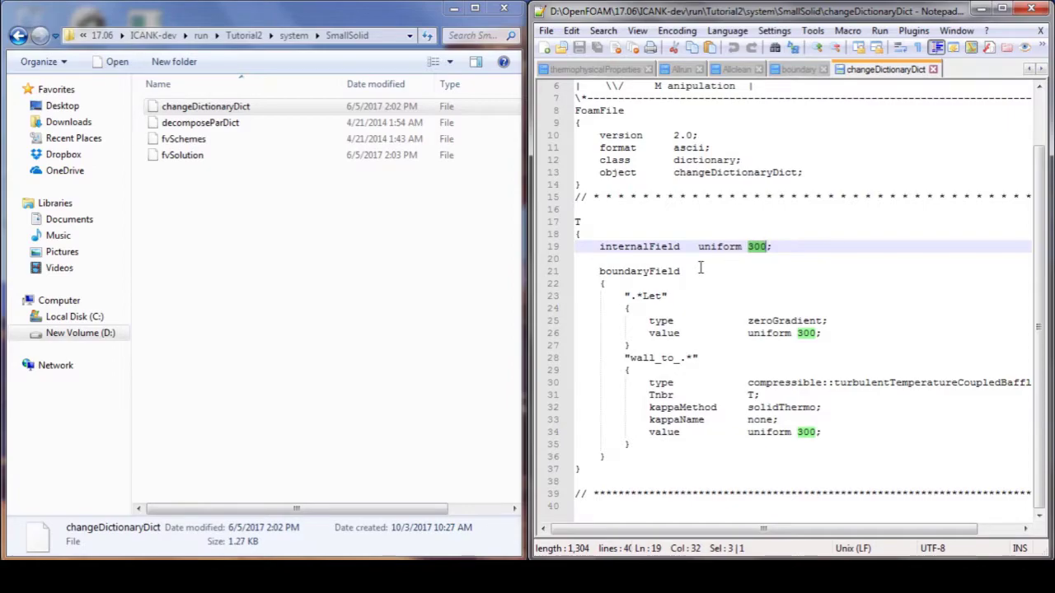
left_click(797, 246)
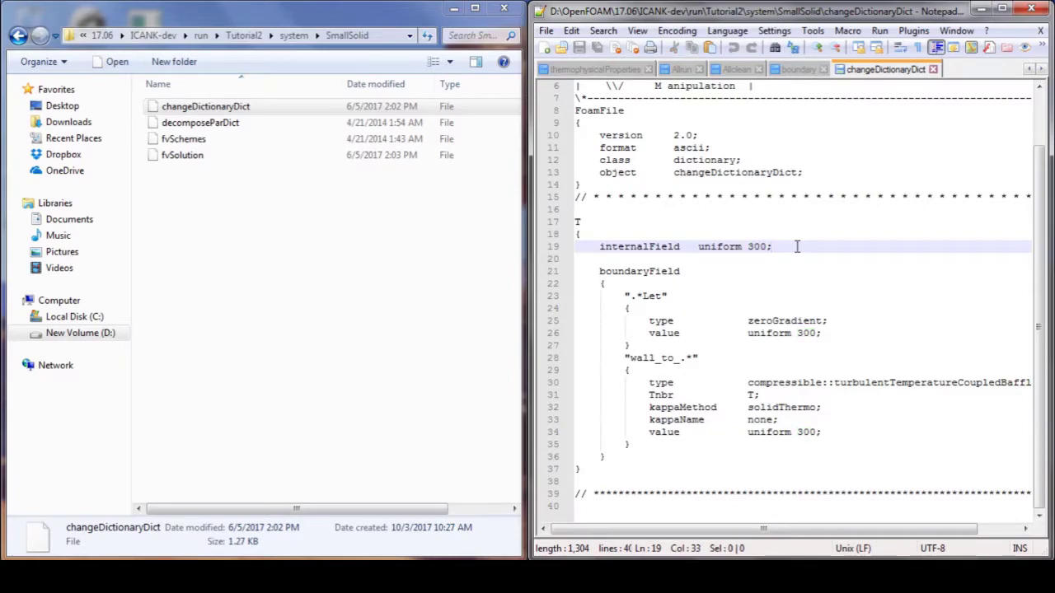
Step: Rename the .*Let patch entry on line 23 to Hot
key("Down")
key("Down")
key("Down")
key("Down")
key("Left")
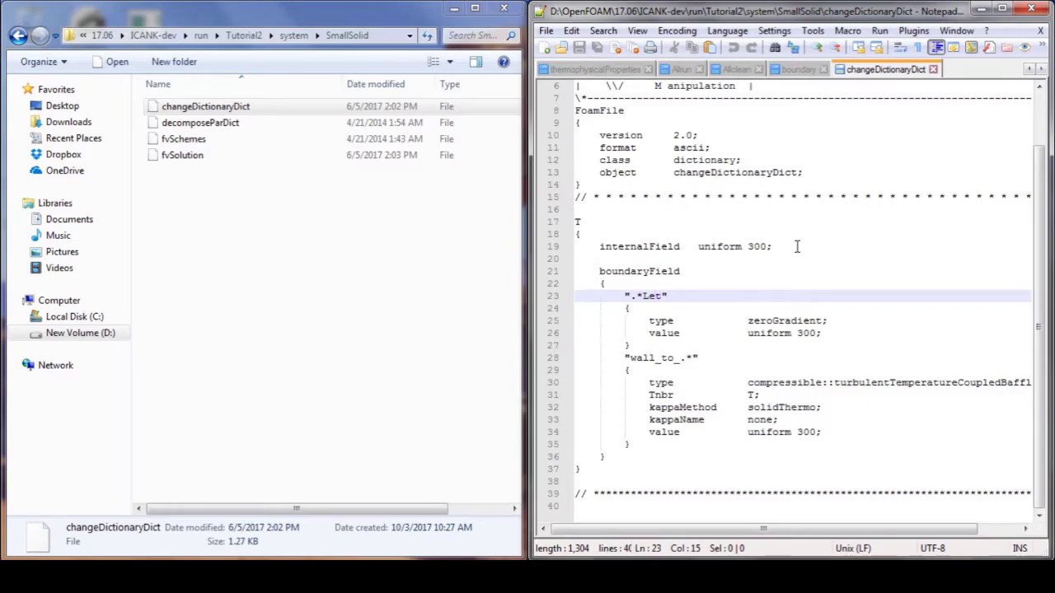
key("Up")
key("Up")
key("Up")
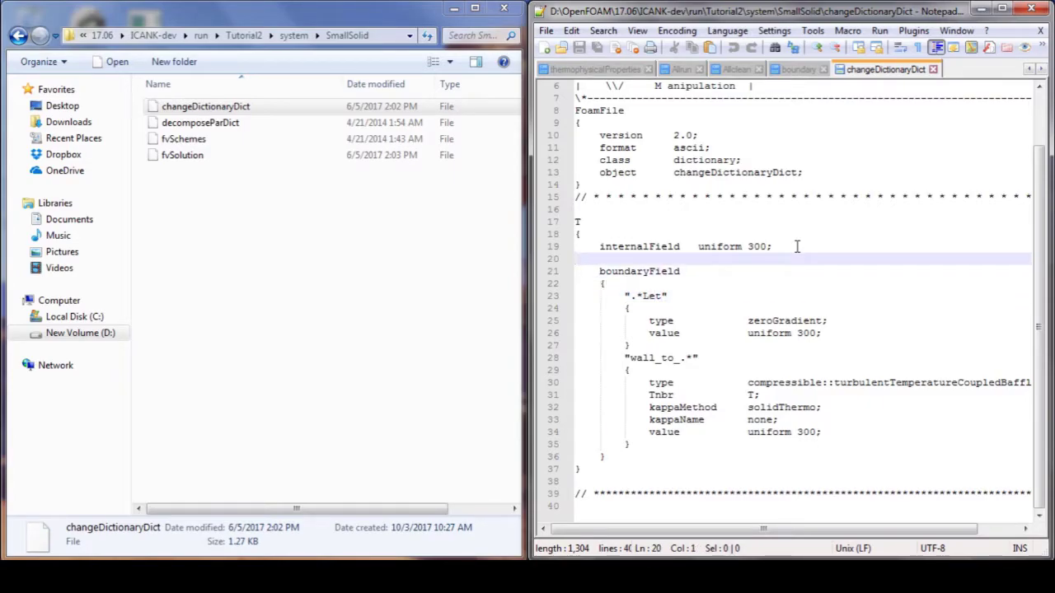
key("Down")
key("Down")
key("Down")
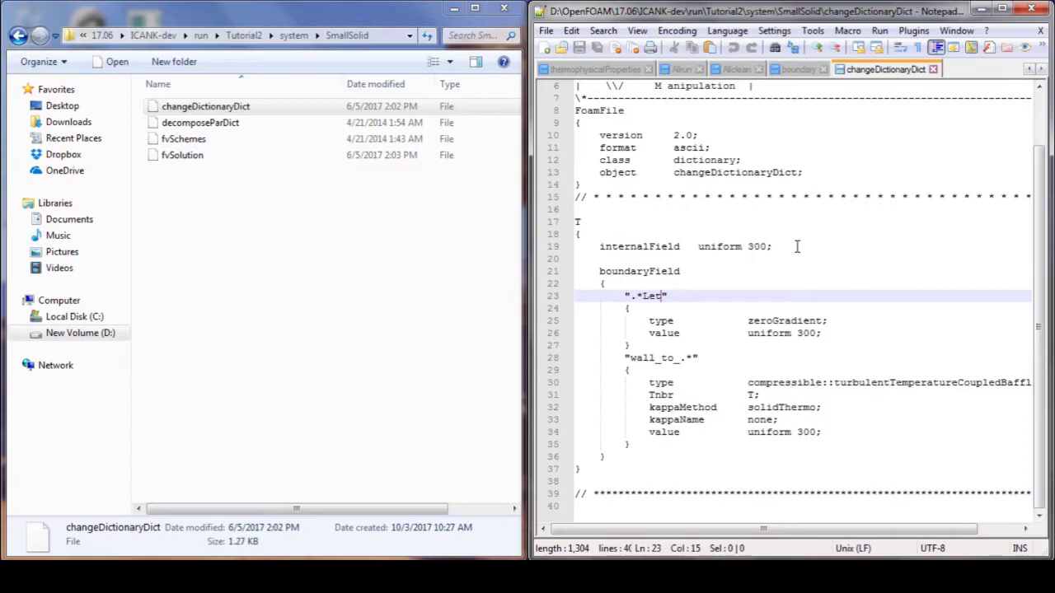
key("shift+Home")
key("shift+Home")
type("\"Hot")
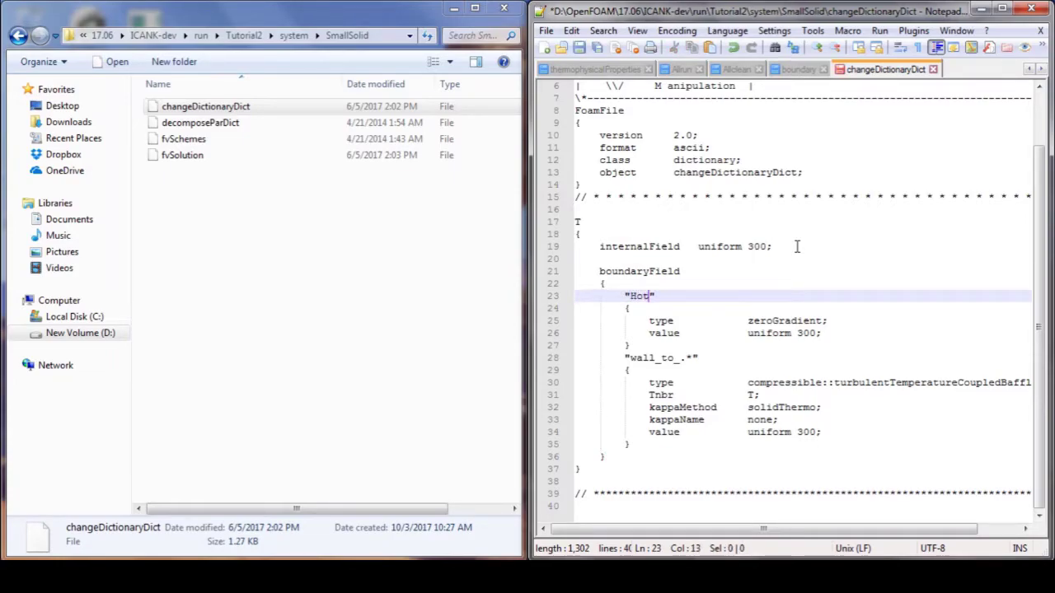
Step: Change the Hot patch type from zeroGradient to fixedValue
key("Down")
key("Down")
key("ctrl+Right")
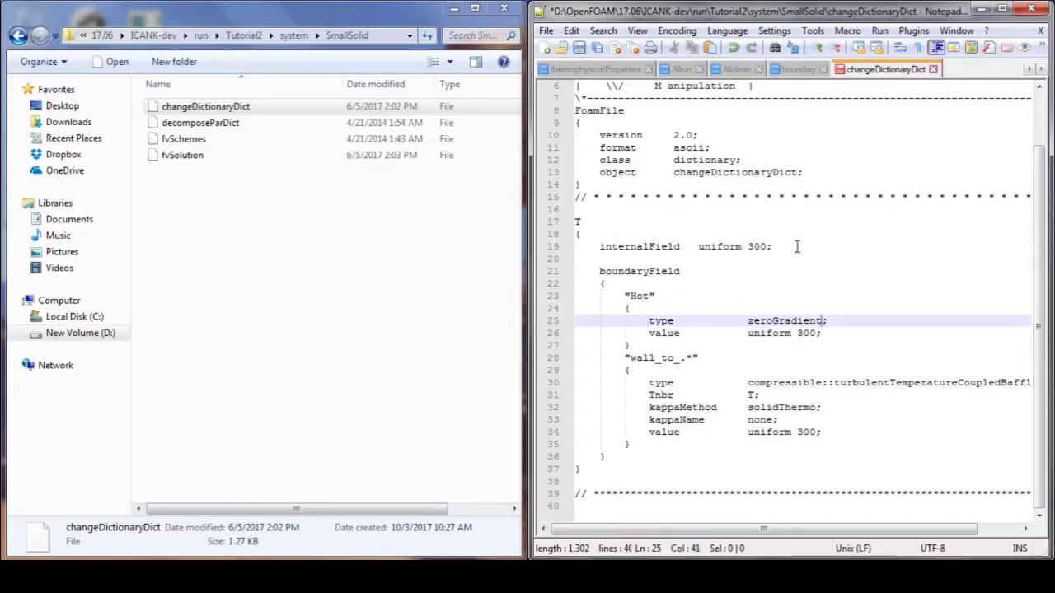
key("ctrl+shift+Right")
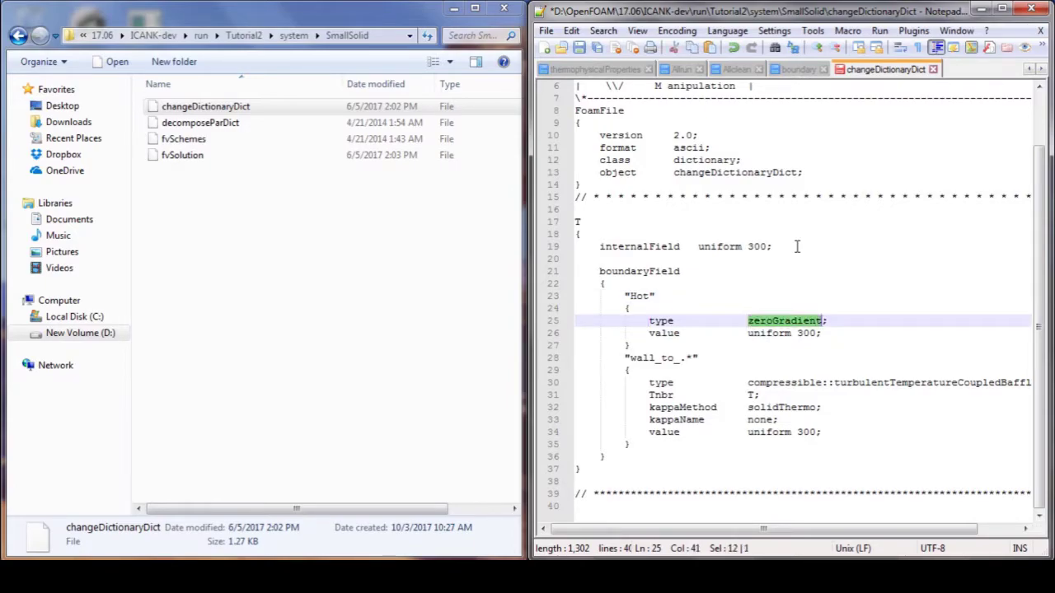
type("fixedV")
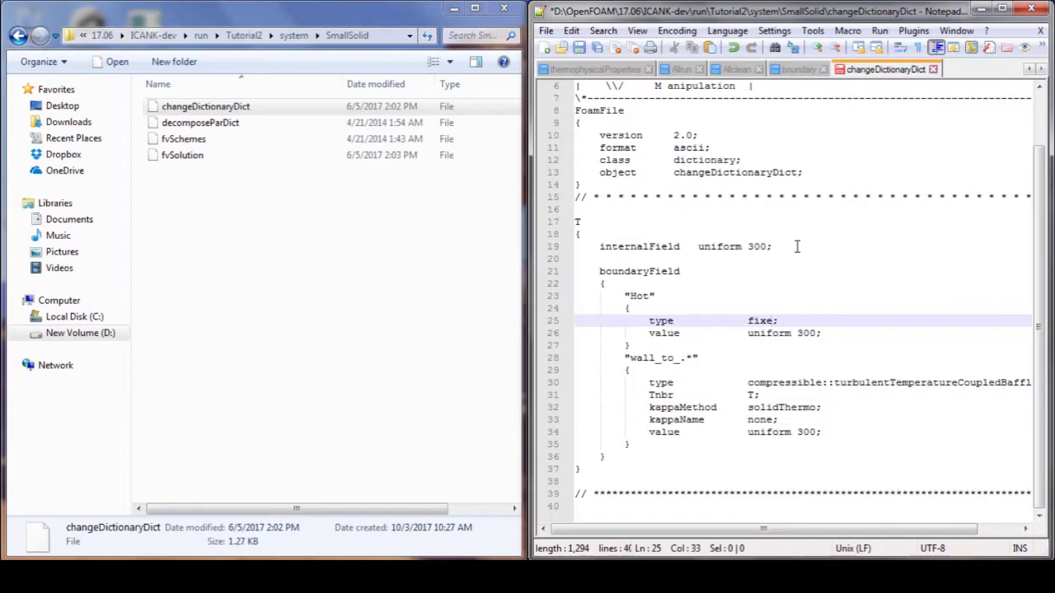
type("alude")
key("End")
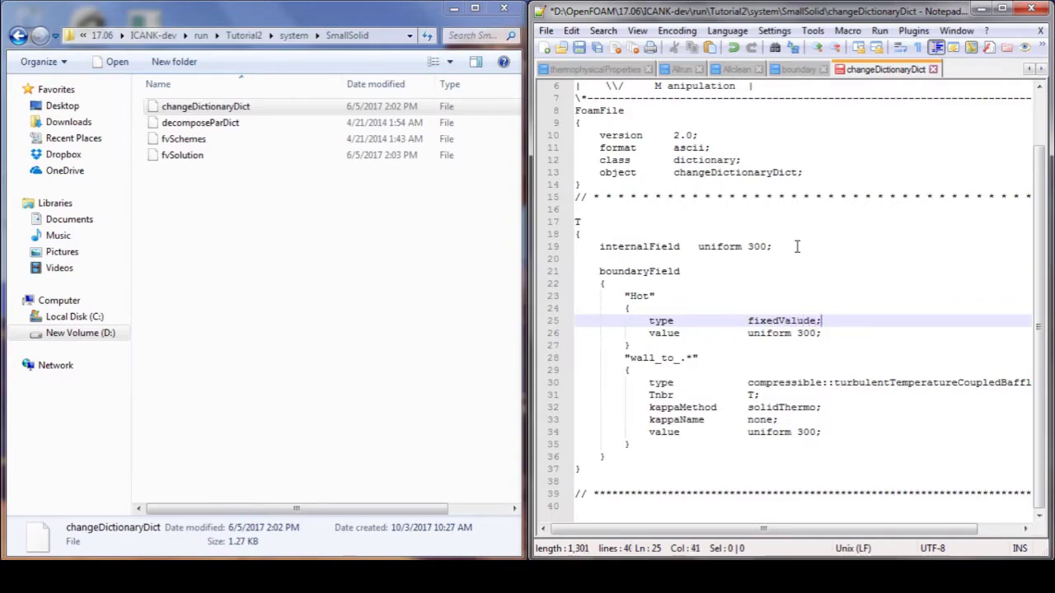
key("Return")
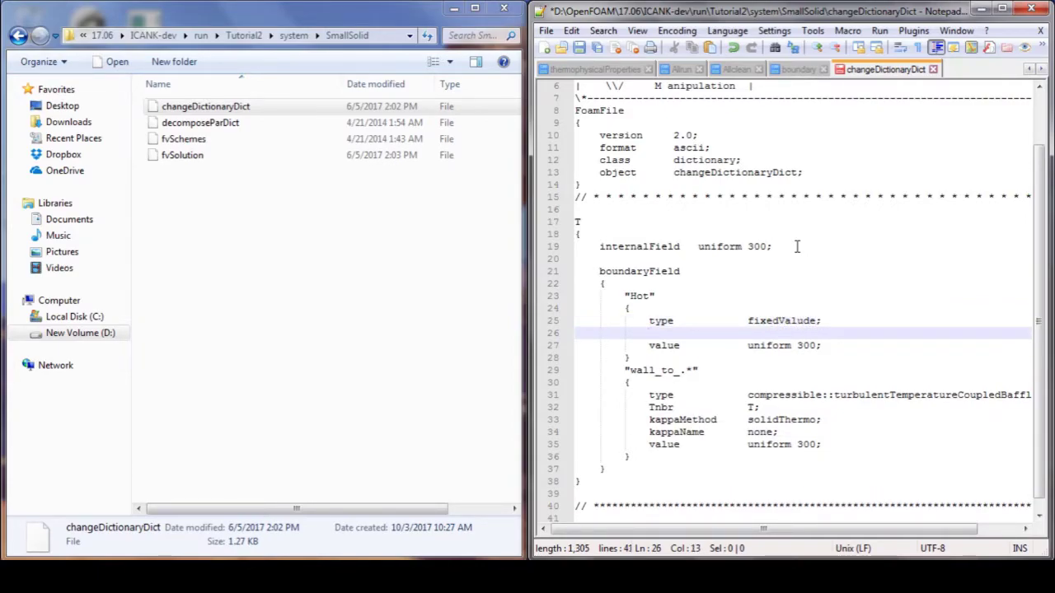
Step: Add a 'value uniform 400' line to the Hot patch
left_click_drag(769, 246, 746, 247)
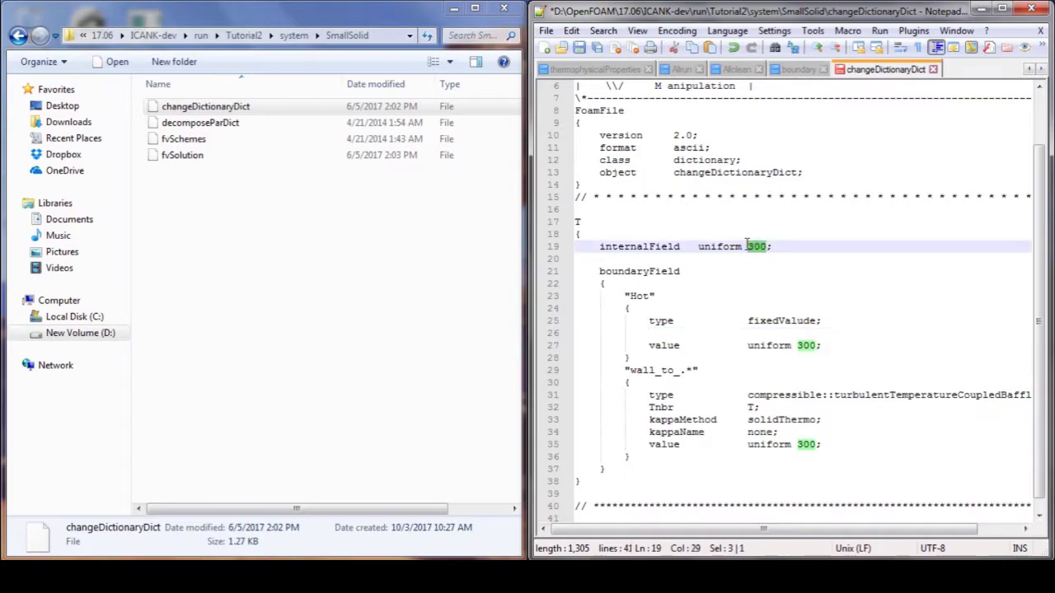
left_click(758, 334)
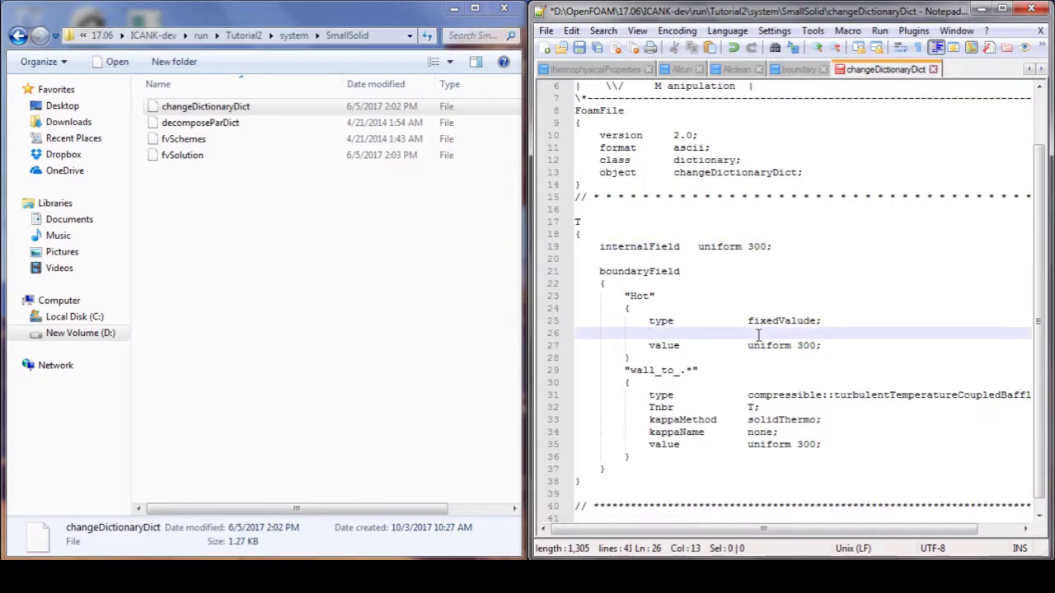
type("uniform")
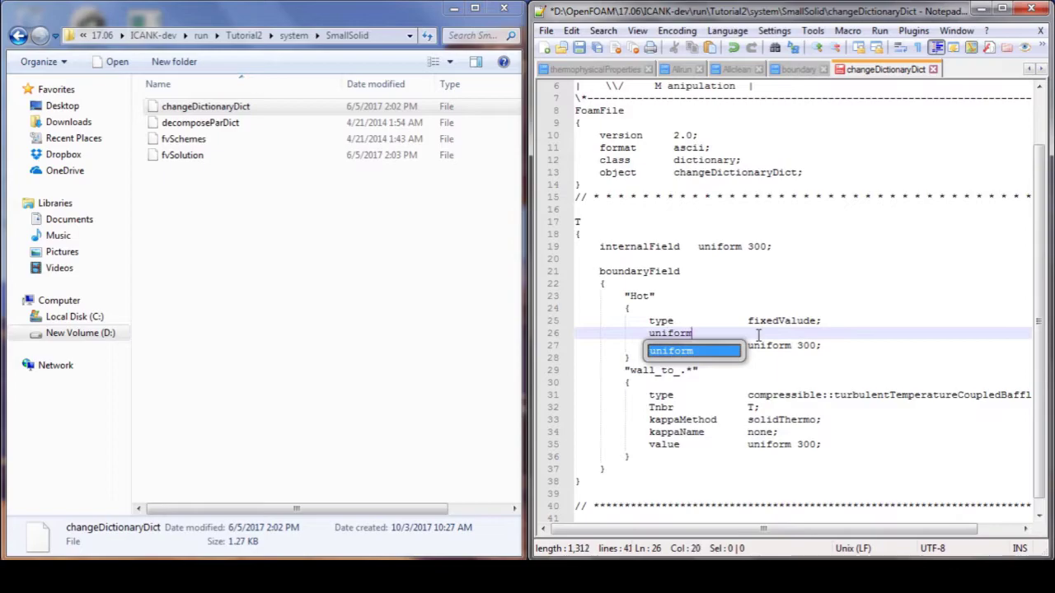
key("Tab")
key("Tab")
type("400")
key("BackSpace")
key("BackSpace")
key("BackSpace")
key("BackSpace")
key("BackSpace")
key("BackSpace")
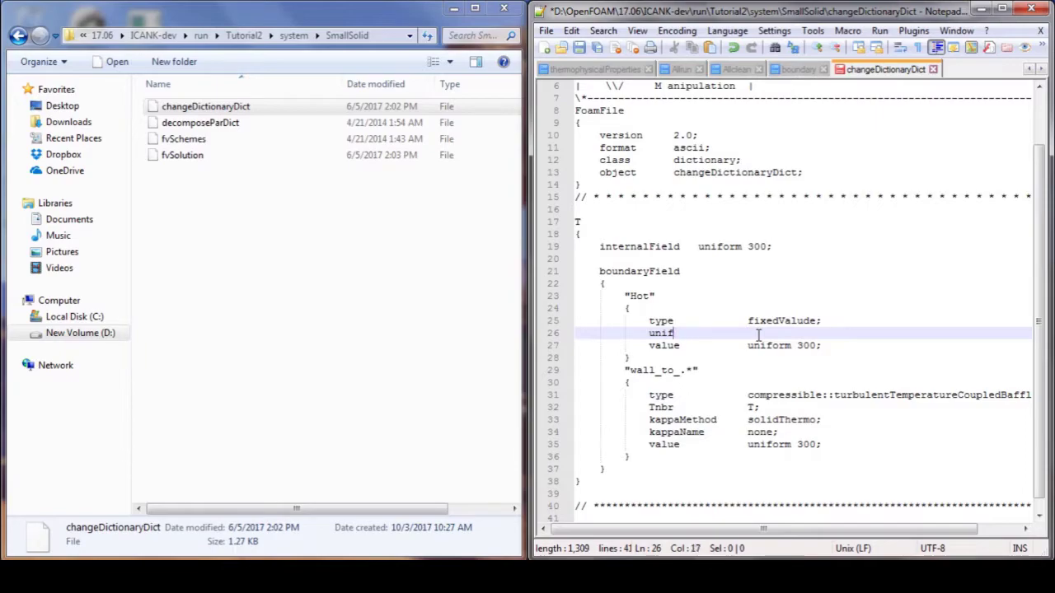
key("BackSpace")
type("value")
key("Tab")
key("Tab")
key("Tab")
type("uniform 400")
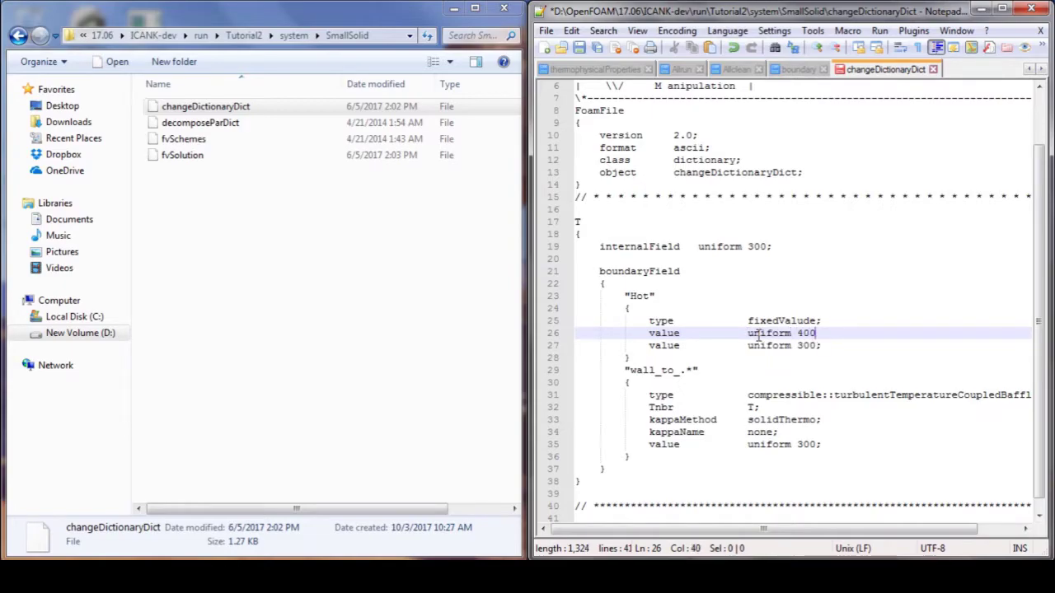
Step: Delete the old uniform 300 value line and its leftover indentation
key("Right")
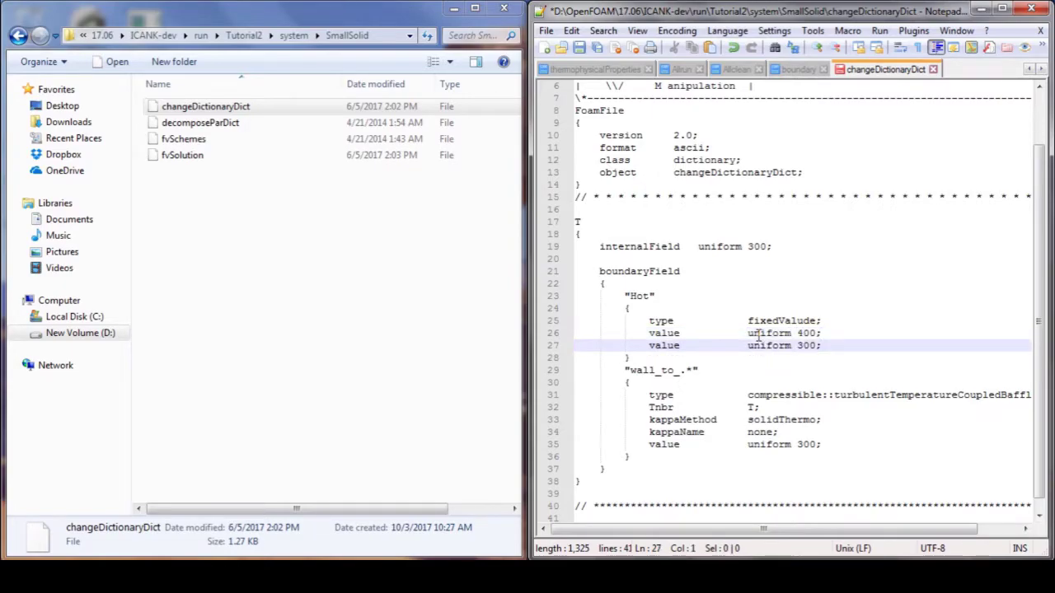
key("End")
key("shift+Home")
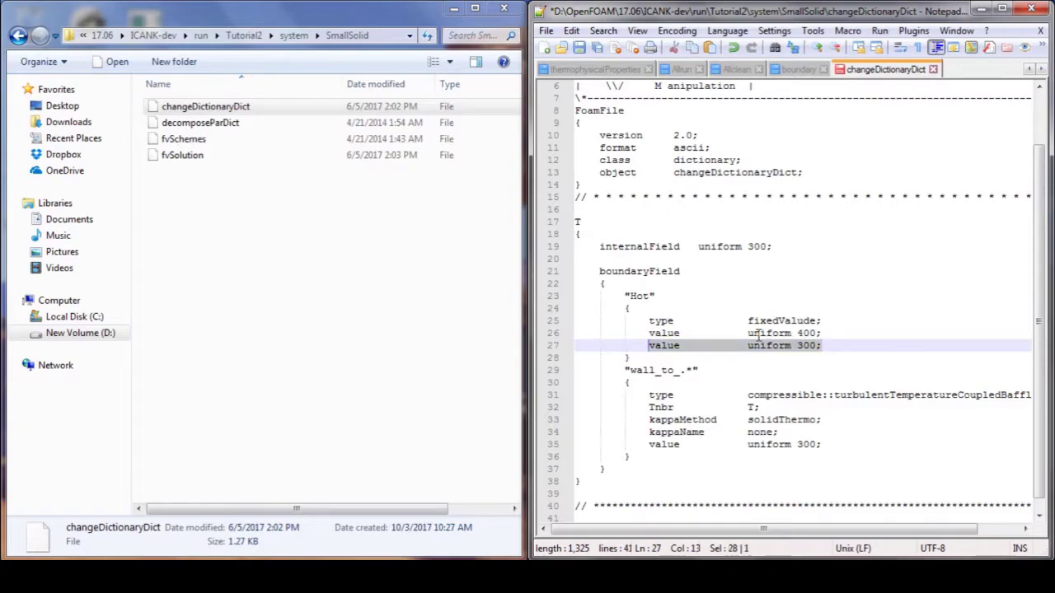
key("BackSpace")
key("BackSpace")
key("BackSpace")
key("shift+Home")
key("End")
key("shift+Home")
key("BackSpace")
key("BackSpace")
Step: Tidy the empty line and add a new line after the Hot block
key("Down")
key("shift+Up")
key("shift+Up")
key("shift+Up")
key("shift+Up")
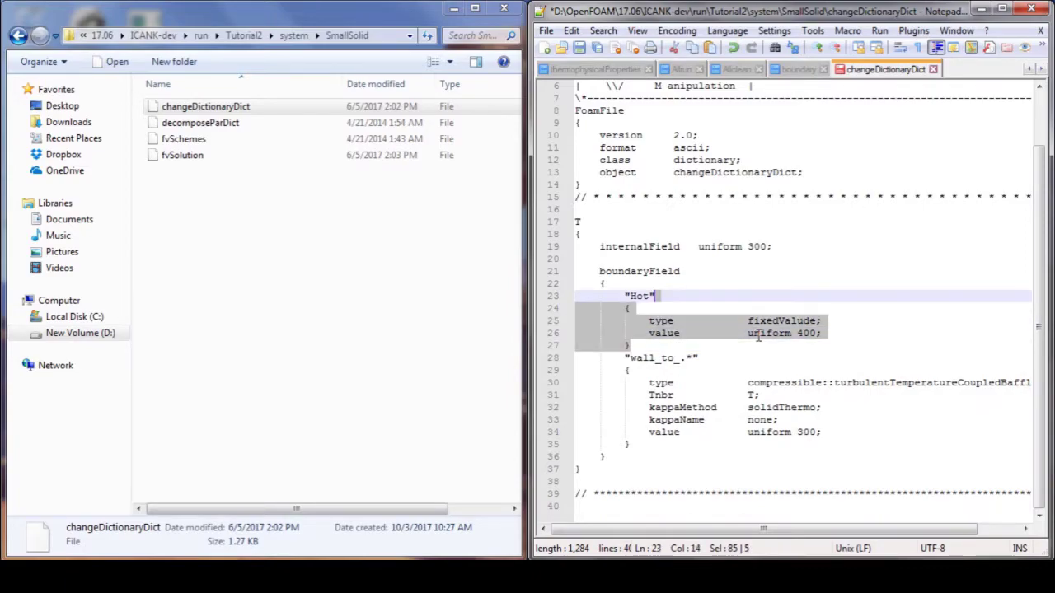
key("shift+Left")
key("shift+Left")
key("shift+Left")
key("shift+Left")
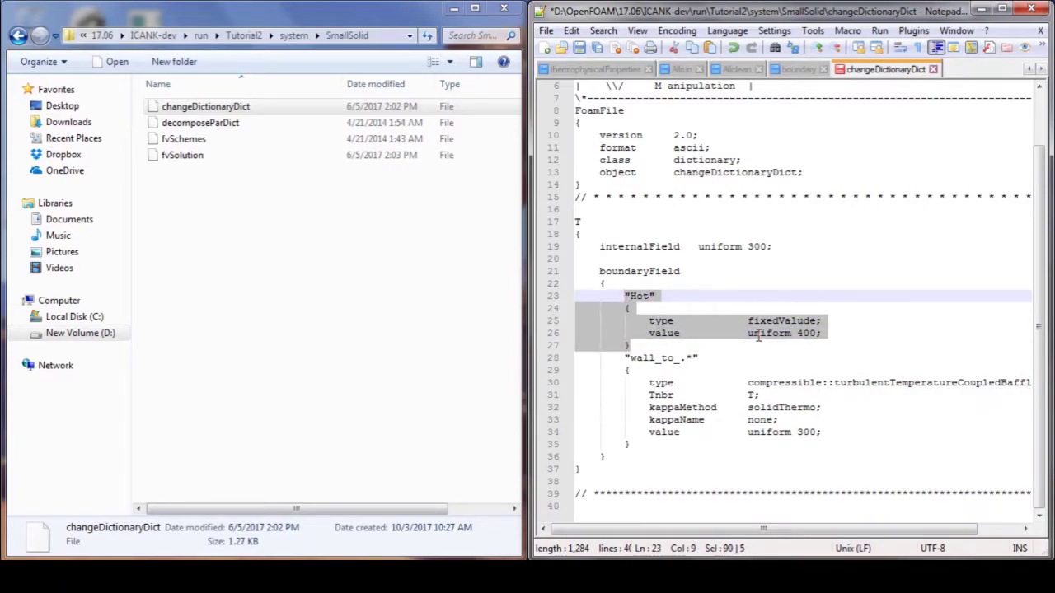
key("Down")
key("Down")
key("Down")
key("Down")
key("End")
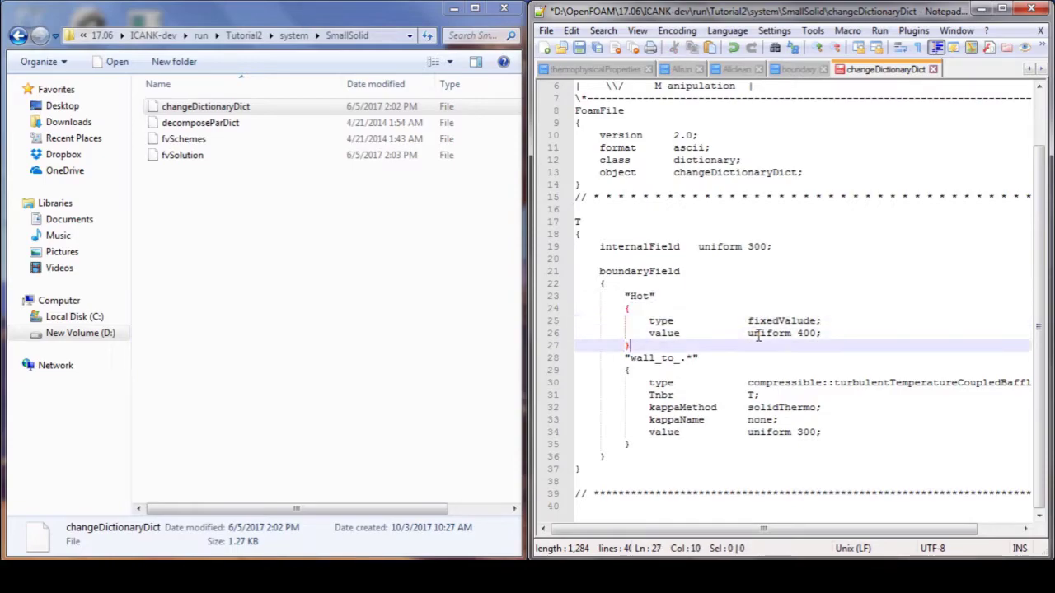
key("Return")
Step: Paste a copy of the Hot block, rename the duplicate to Room, and save
type("\"Hot\" \t\t{ \t\t\ttype            fixedValude; \t\t\tvalue           uniform 400; \t\t}")
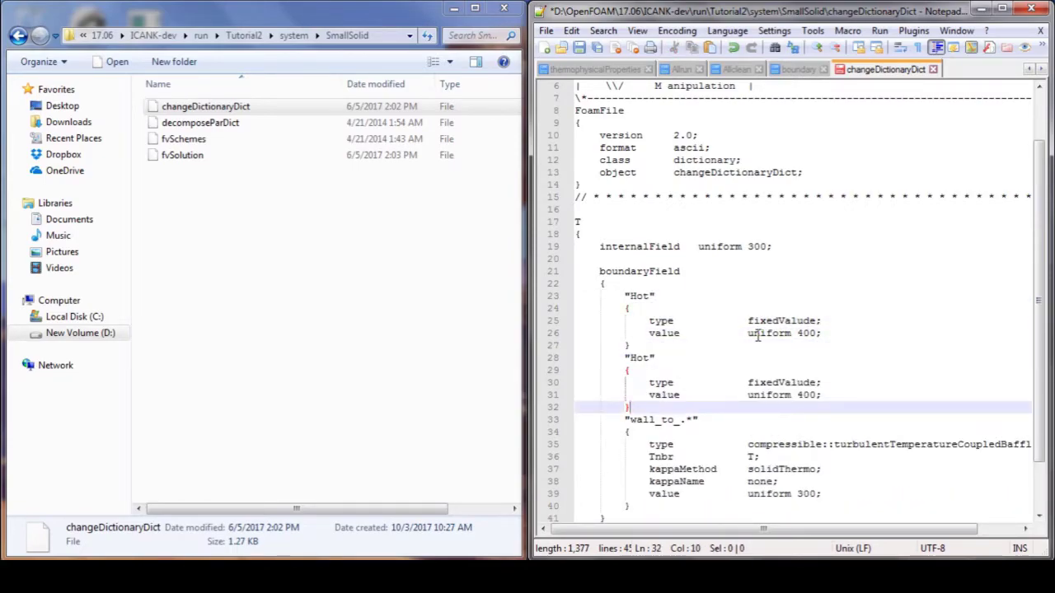
left_click(796, 73)
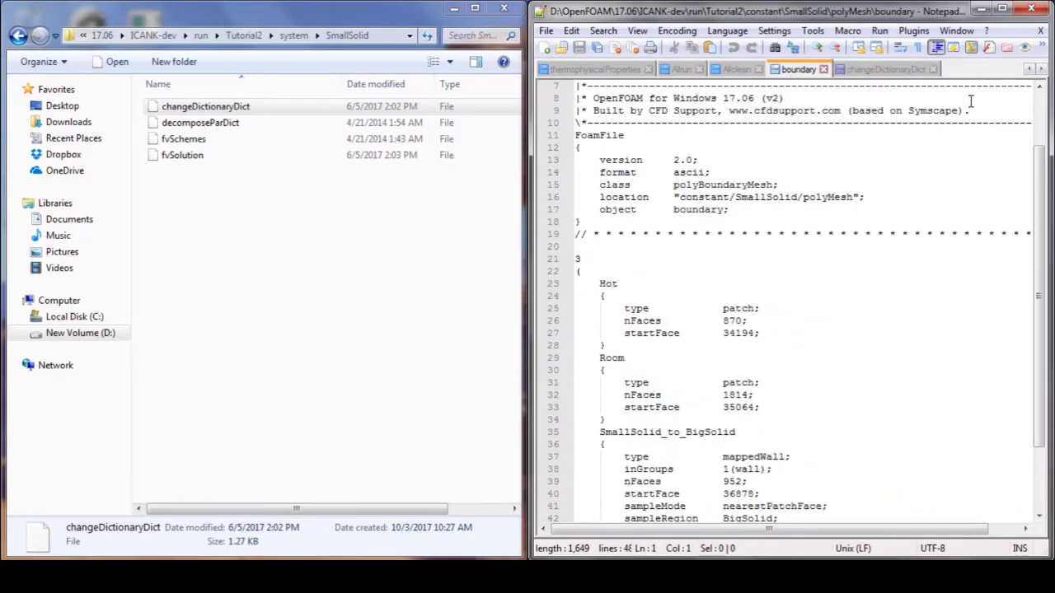
left_click(886, 69)
left_click(649, 358)
double_click(650, 357)
type("Room")
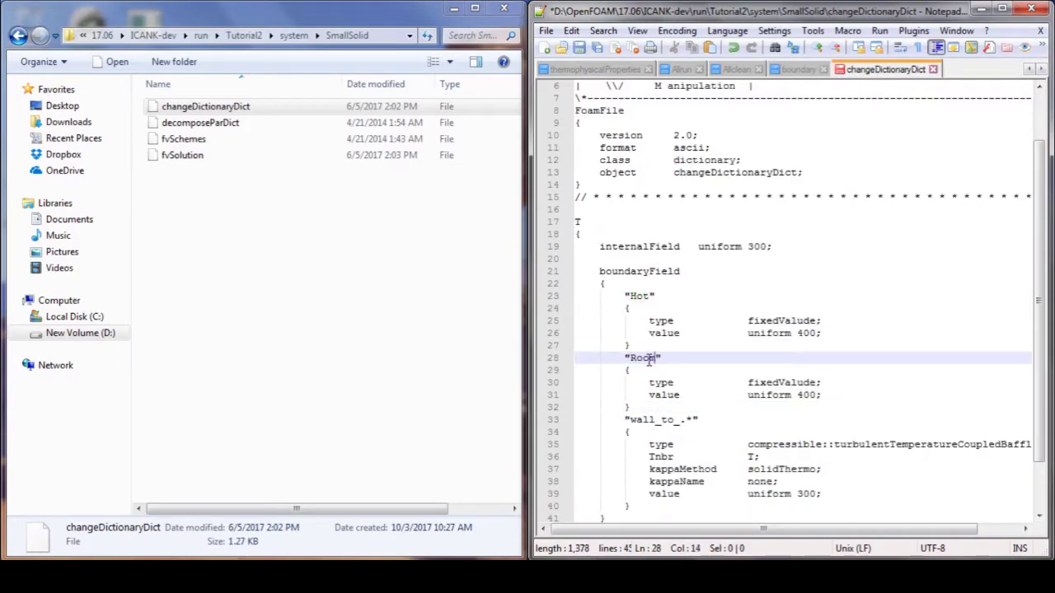
key("ctrl+s")
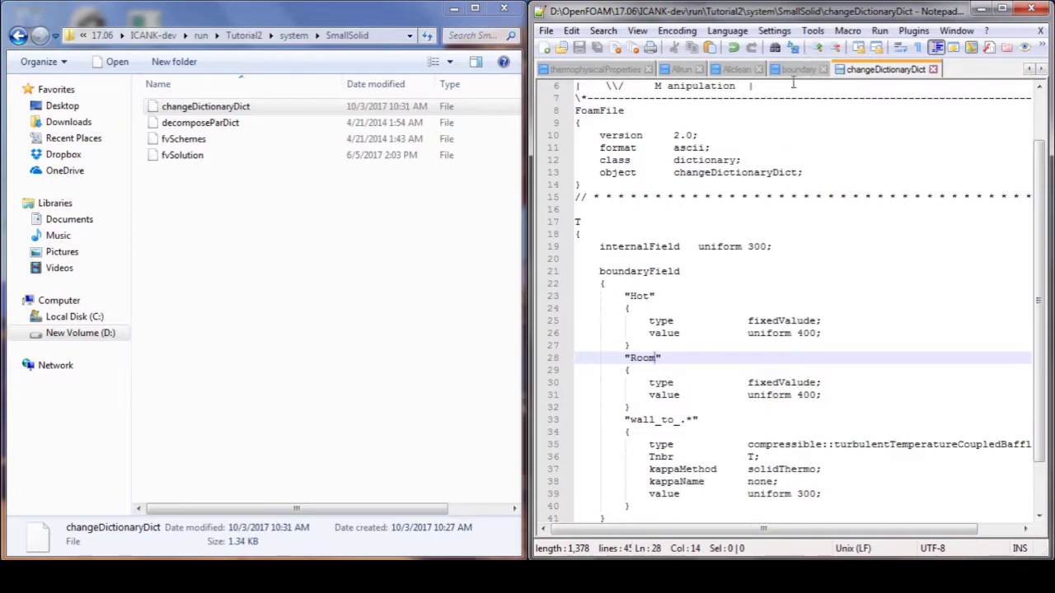
Step: After checking the boundary file, change Room's misspelled fixedValude type to zeroGradient
left_click(795, 71)
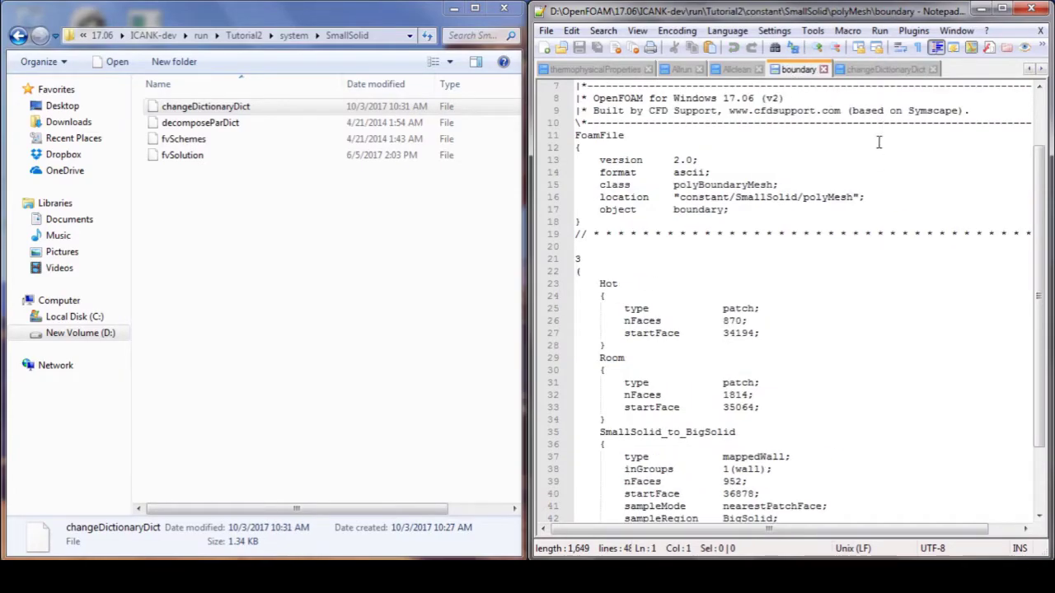
left_click(895, 71)
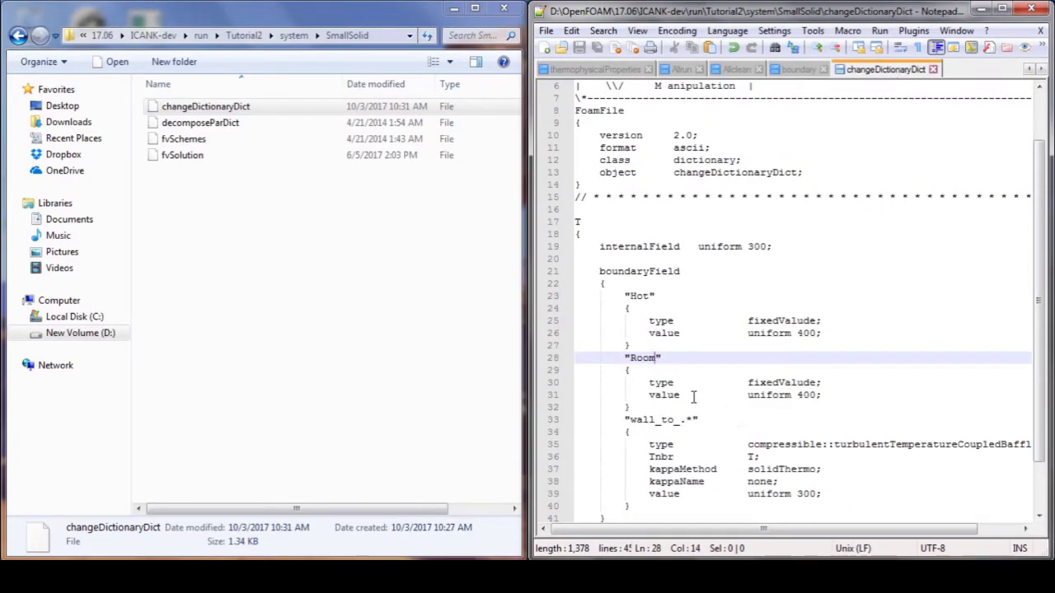
left_click(748, 382)
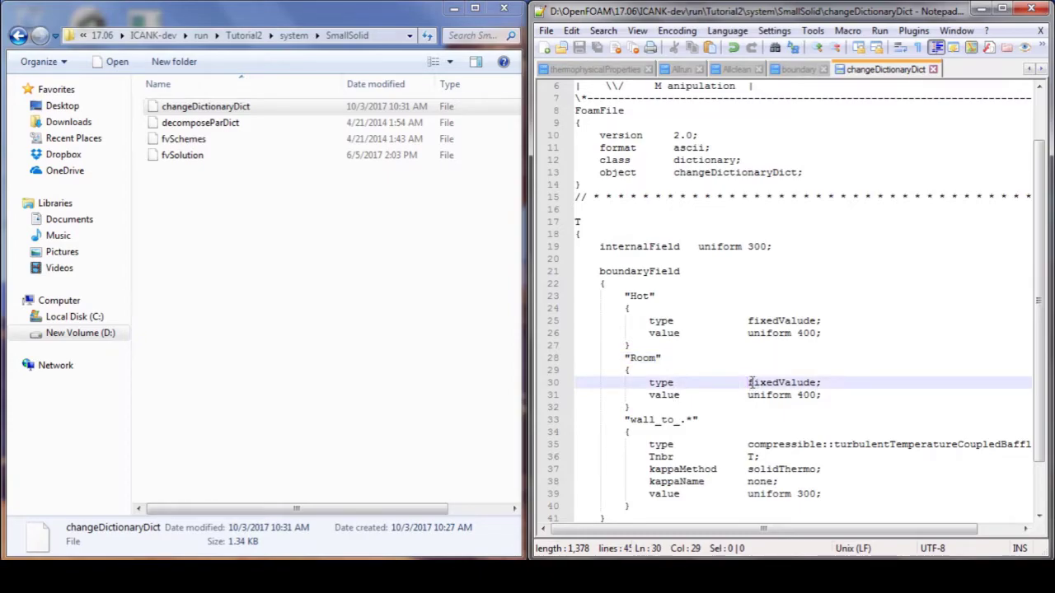
key("ctrl+shift+Down")
key("ctrl+shift+Up")
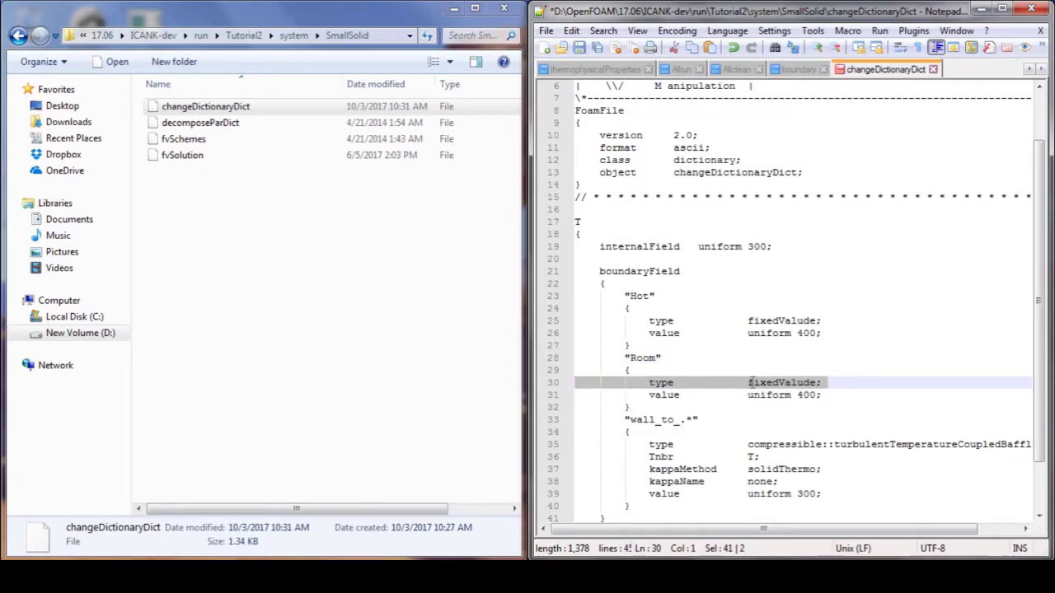
key("Left")
key("Home")
double_click(750, 383)
type("zero")
type("adient")
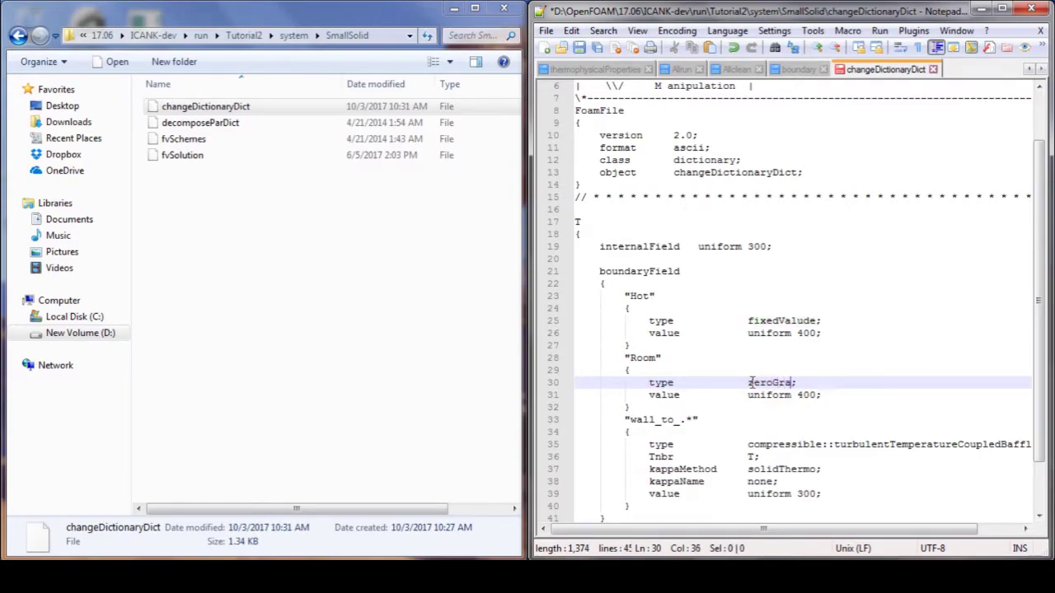
Step: Delete Room's value line and save changeDictionaryDict
key("Down")
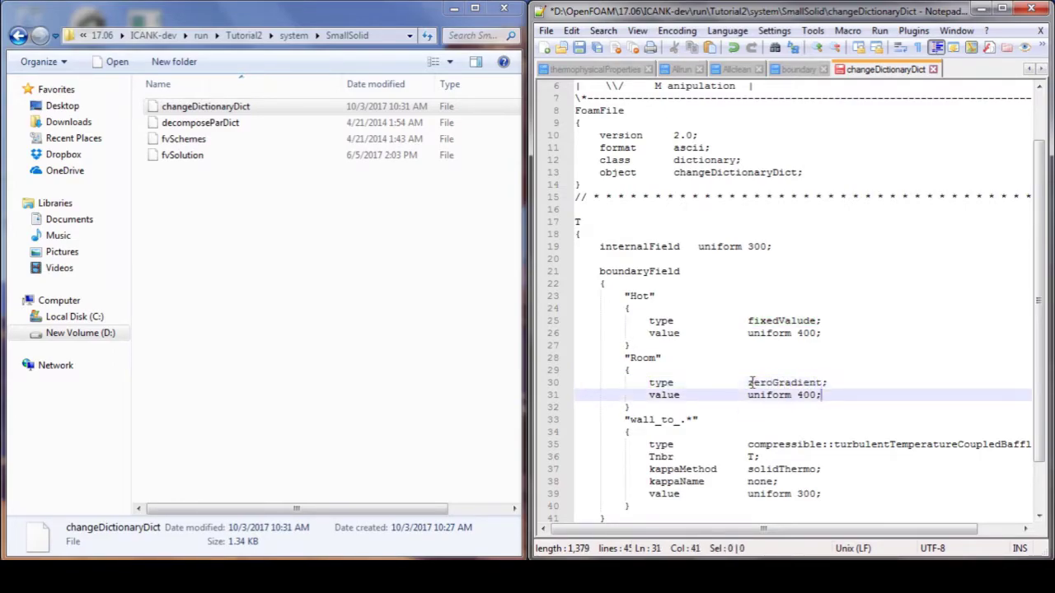
key("shift+Left")
key("shift+Home")
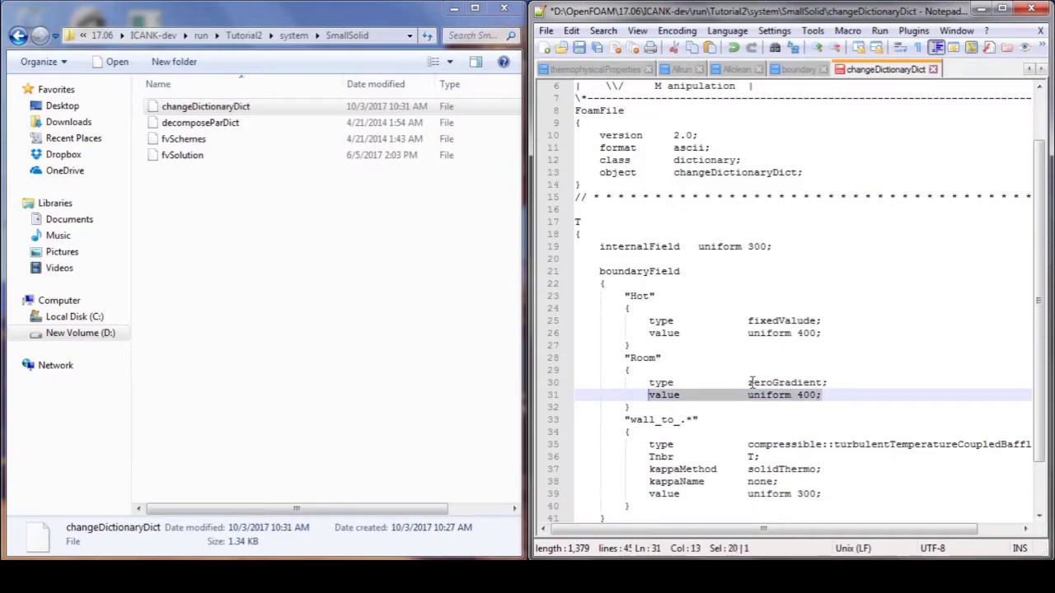
key("BackSpace")
key("BackSpace")
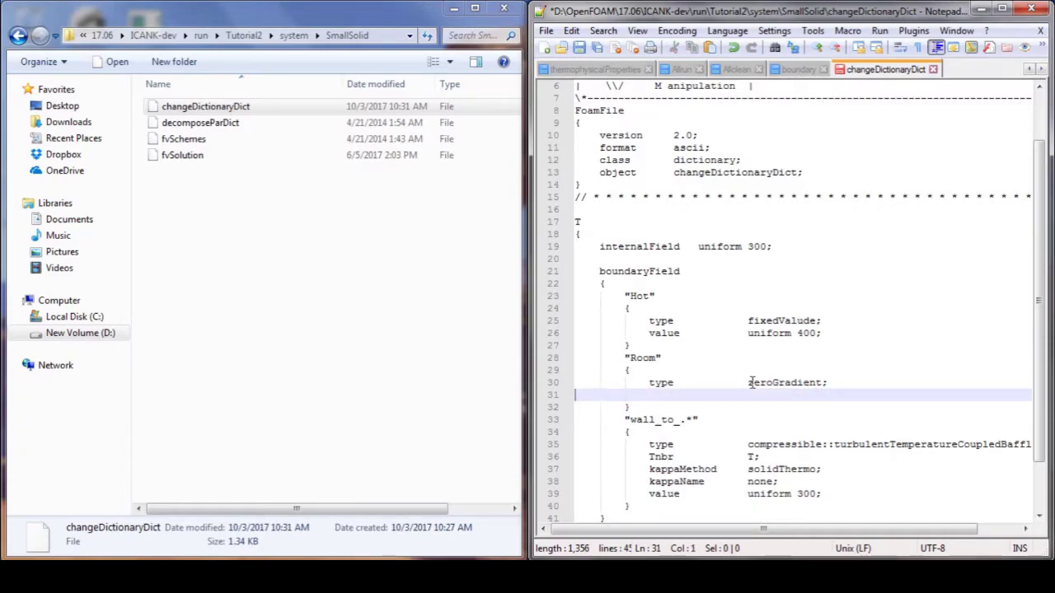
key("BackSpace")
key("ctrl+s")
key("Down")
key("Down")
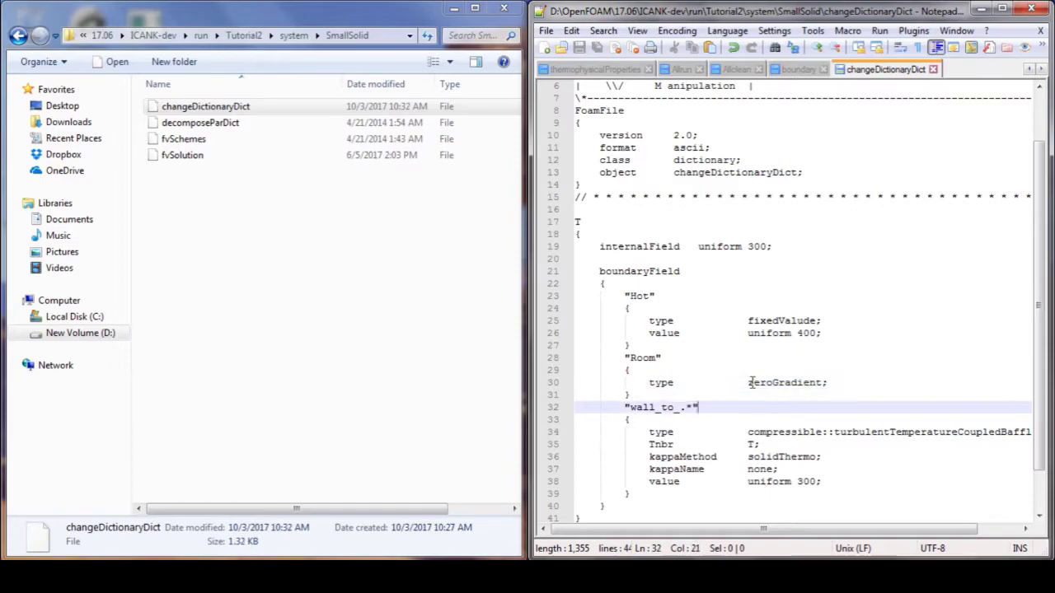
Step: Rename the wall_to_.* patch entry to SmallSolid_to_.* to match the boundary file and save
left_click(798, 71)
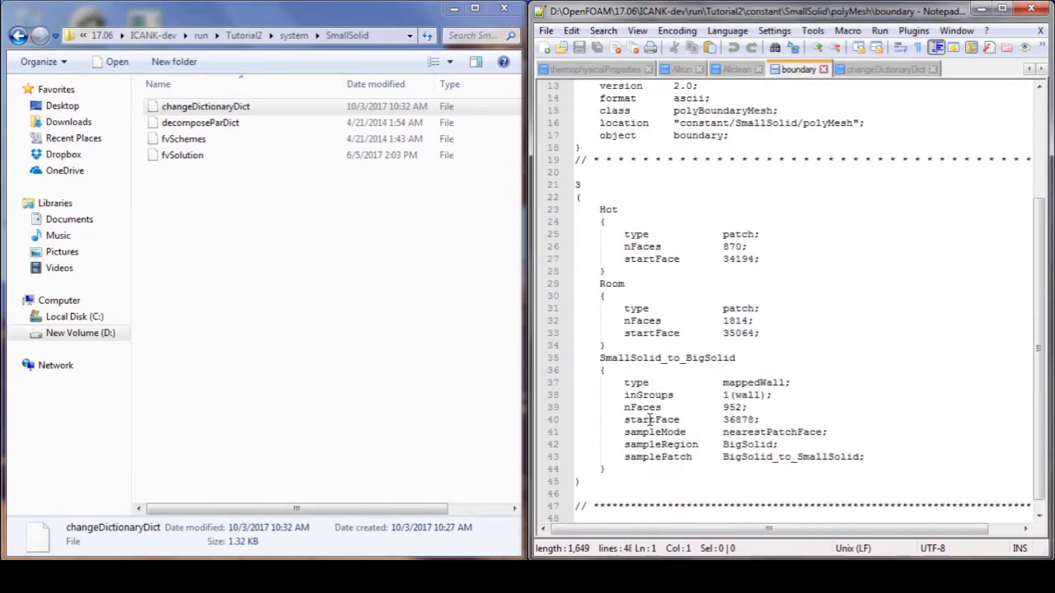
left_click(883, 69)
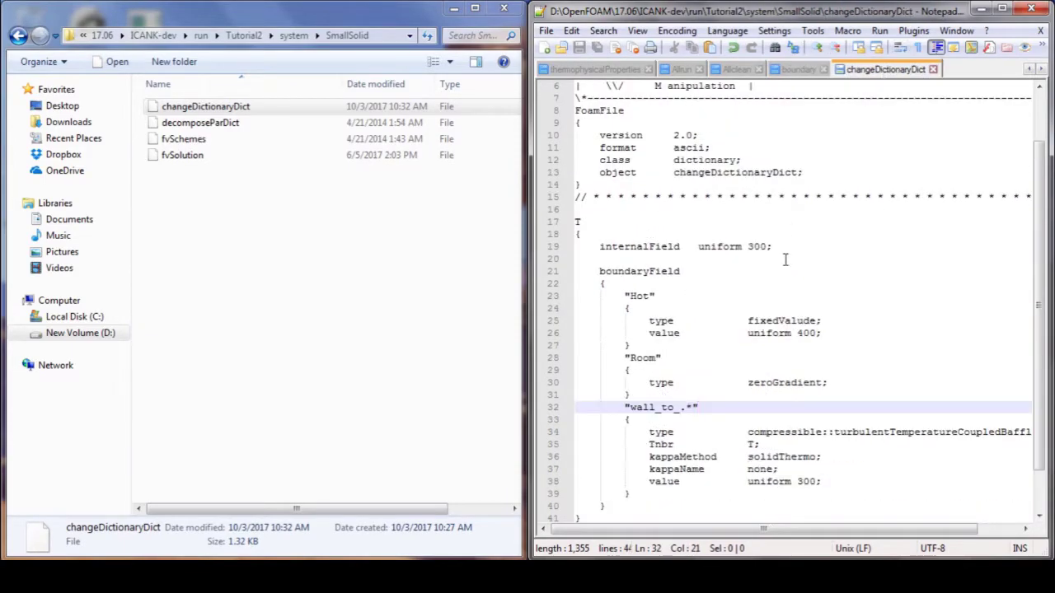
left_click(650, 407)
key("ctrl+shift+Left")
type("Small")
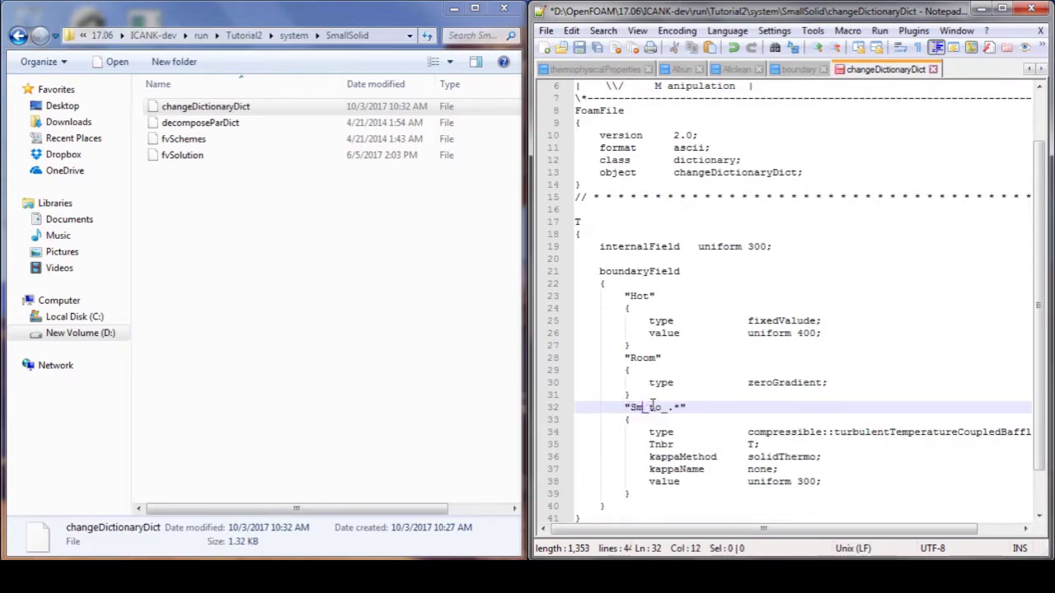
type("Solid")
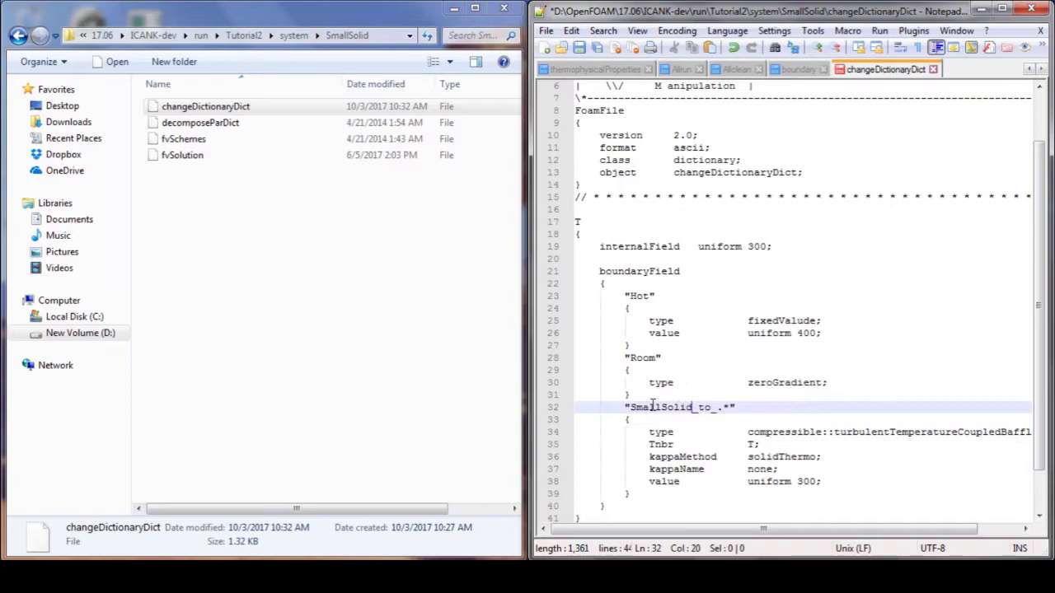
left_click(799, 70)
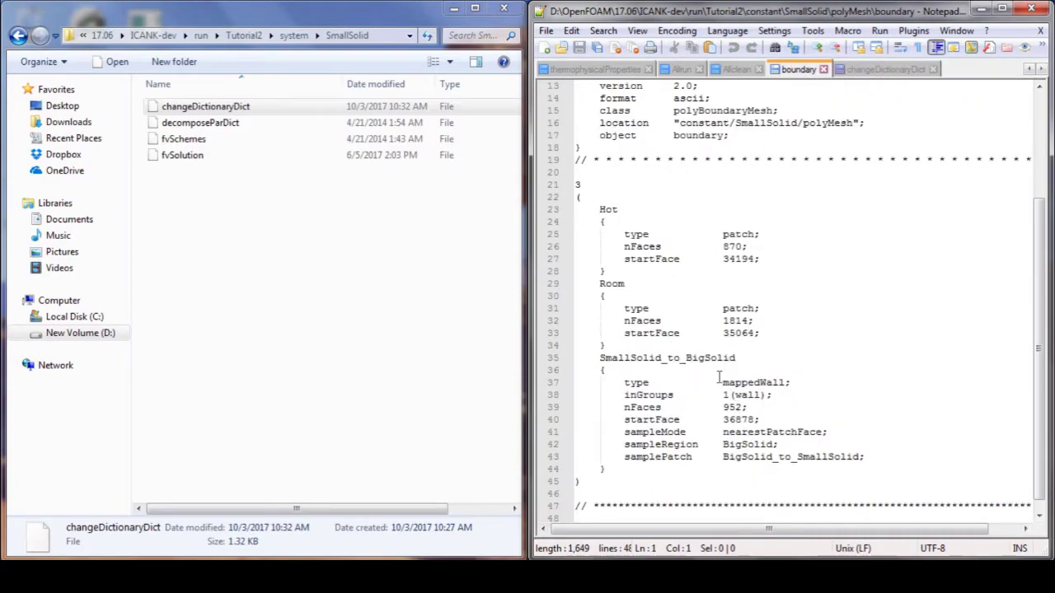
left_click(849, 74)
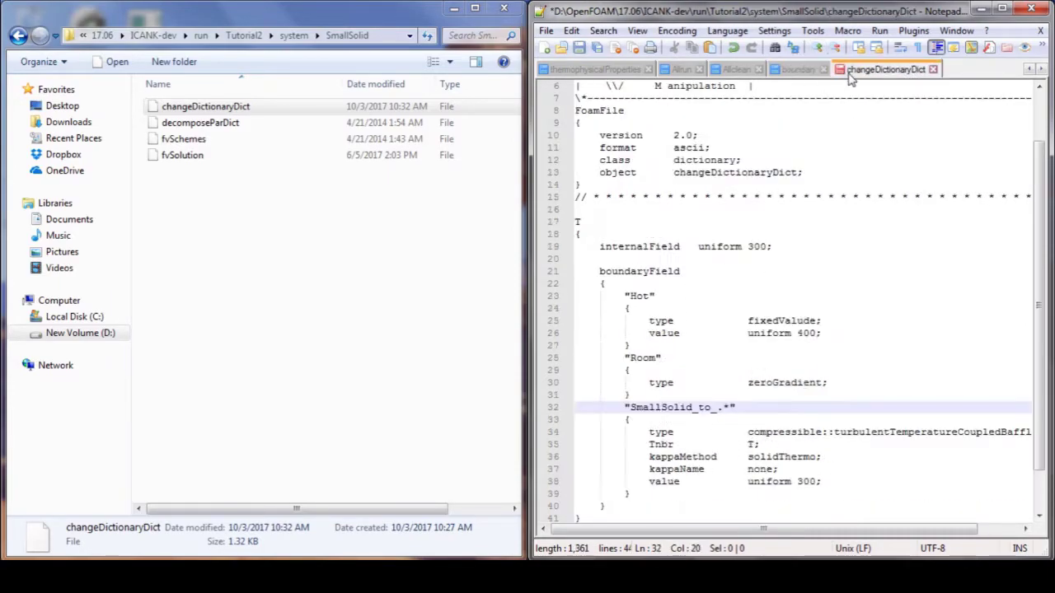
key("ctrl+s")
Step: Recheck the boundary file and insert blank lines below the internalField line
left_click(798, 71)
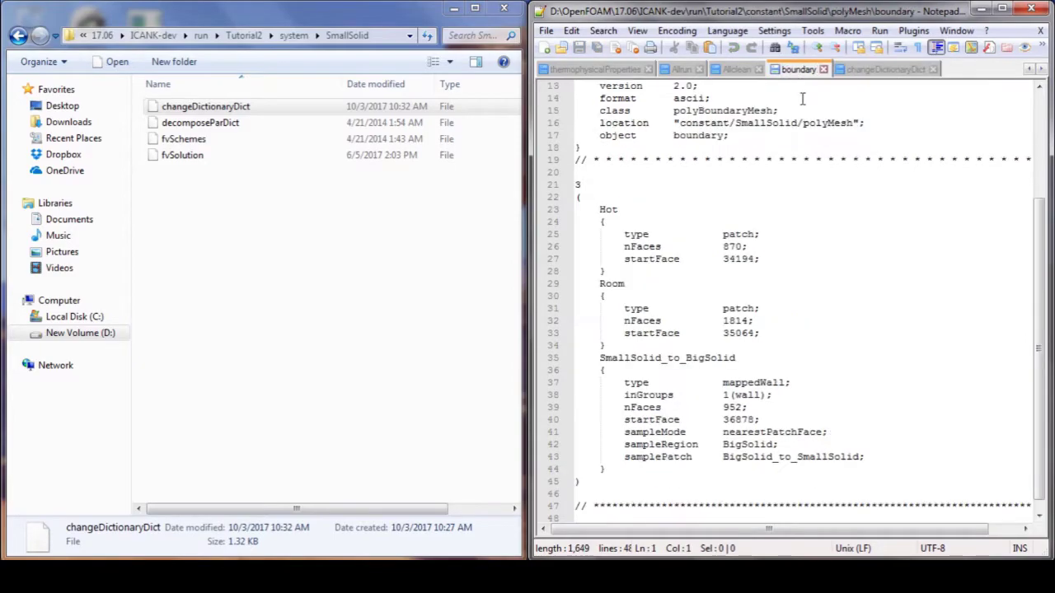
left_click(859, 71)
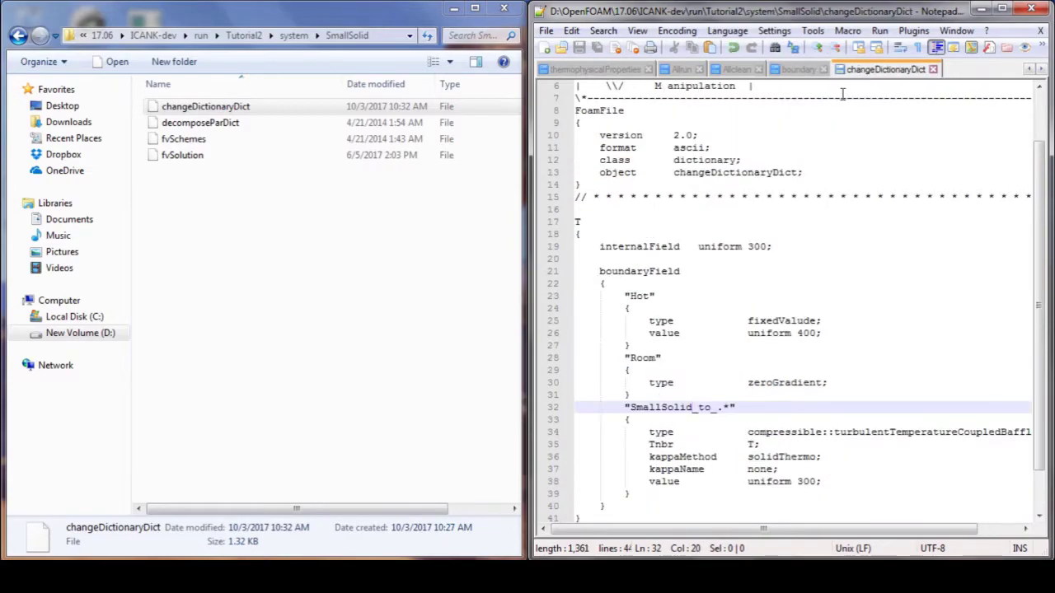
left_click(800, 245)
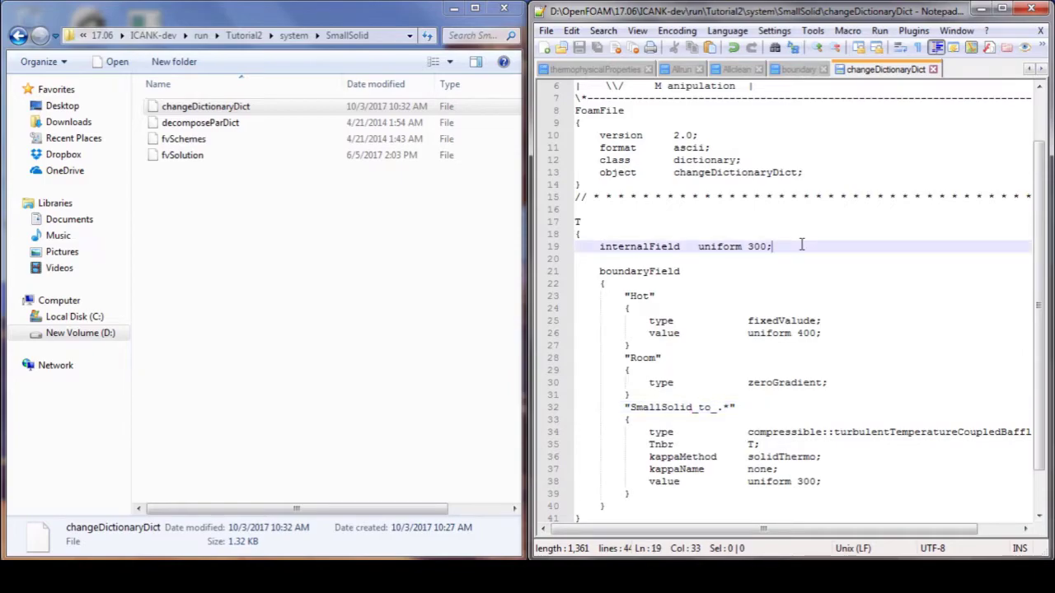
key("Return")
key("Return")
Step: Copy the Hot and Room patch blocks from the boundary file into changeDictionaryDict
left_click(798, 70)
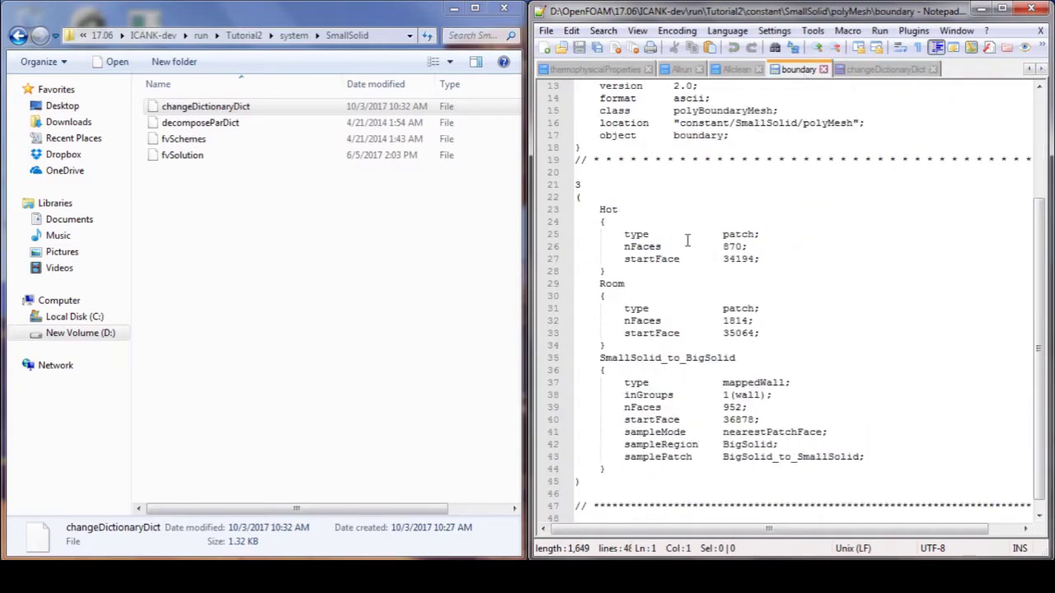
left_click(577, 210)
key("shift+Down")
key("shift+Down")
key("shift+Down")
key("shift+Down")
key("shift+Down")
key("shift+Down")
key("shift+Down")
key("shift+Down")
key("shift+Down")
key("shift+Down")
key("shift+Down")
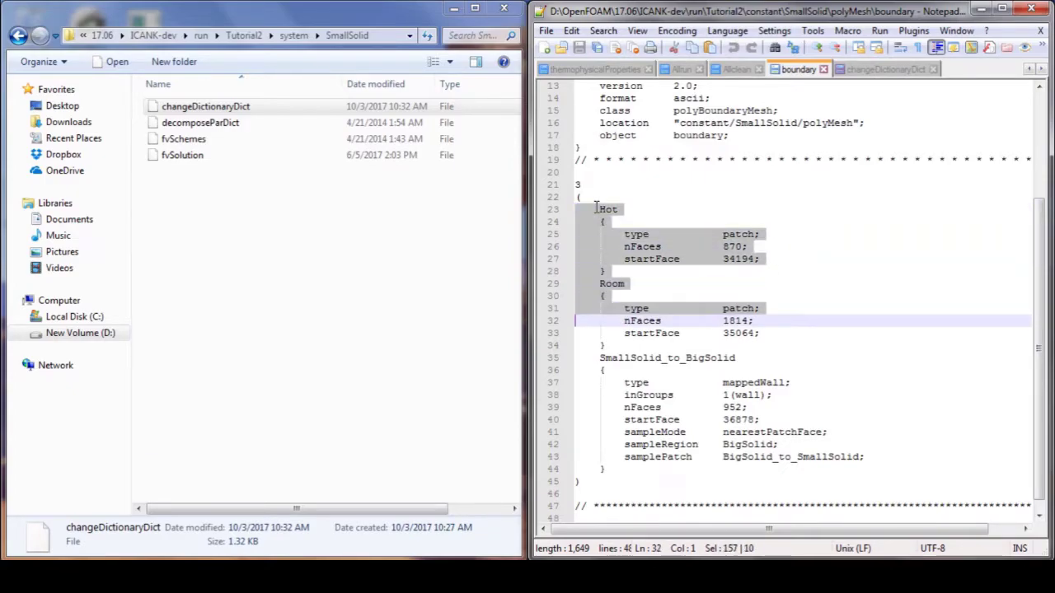
key("shift+Down")
key("ctrl+c")
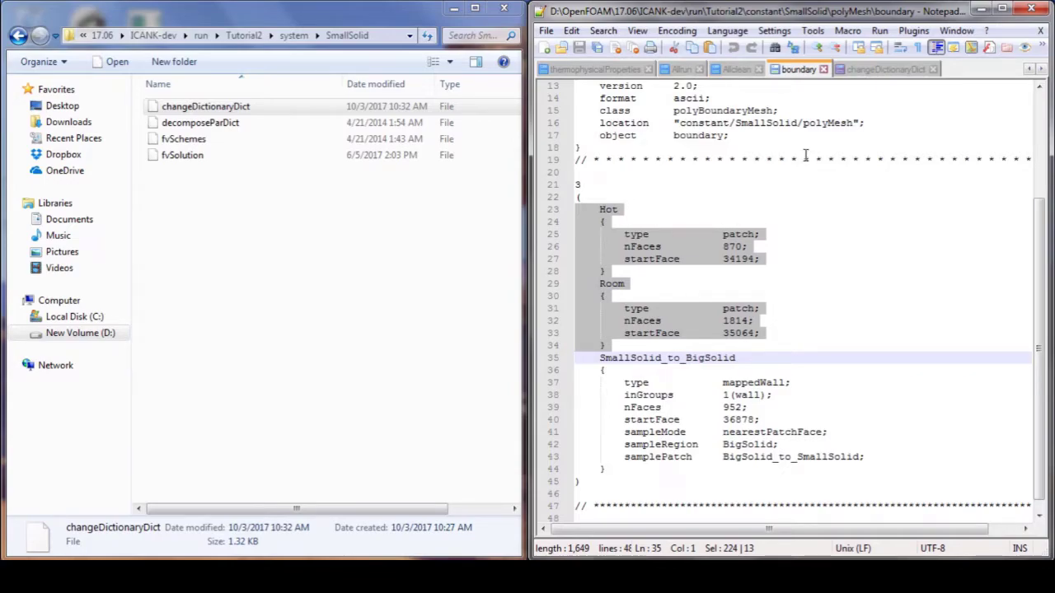
left_click(869, 71)
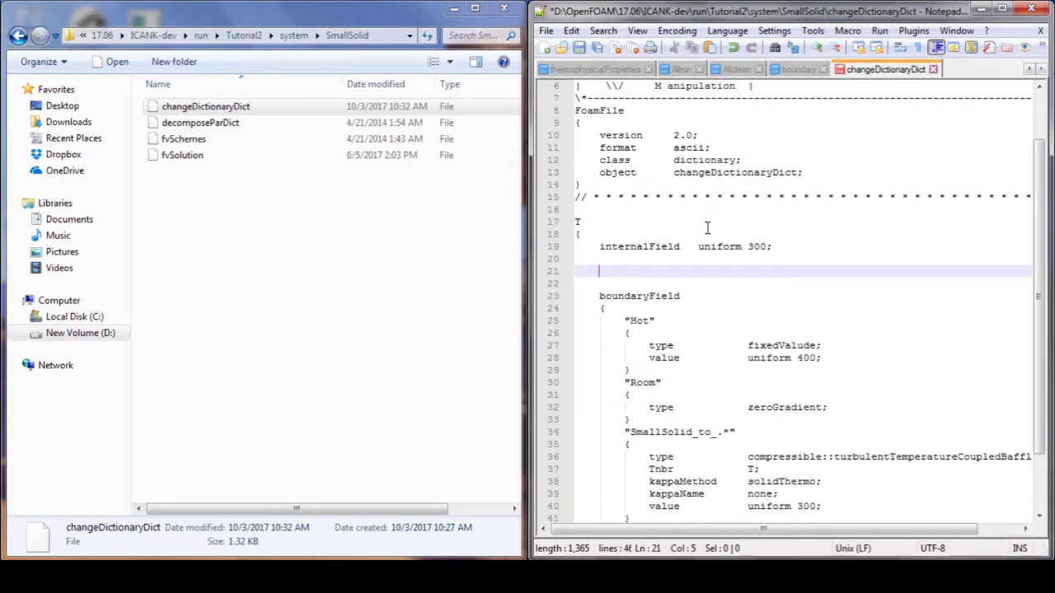
key("ctrl+v")
Step: Remove Hot's extra indentation and change the Hot and Room types from patch to wall
left_click(624, 262)
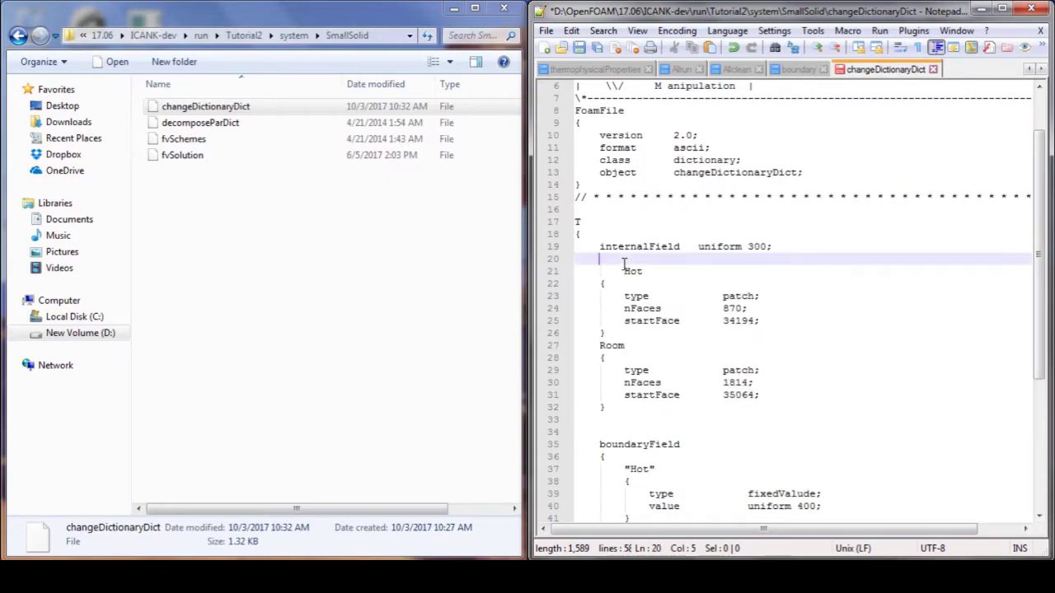
key("Down")
key("shift+Home")
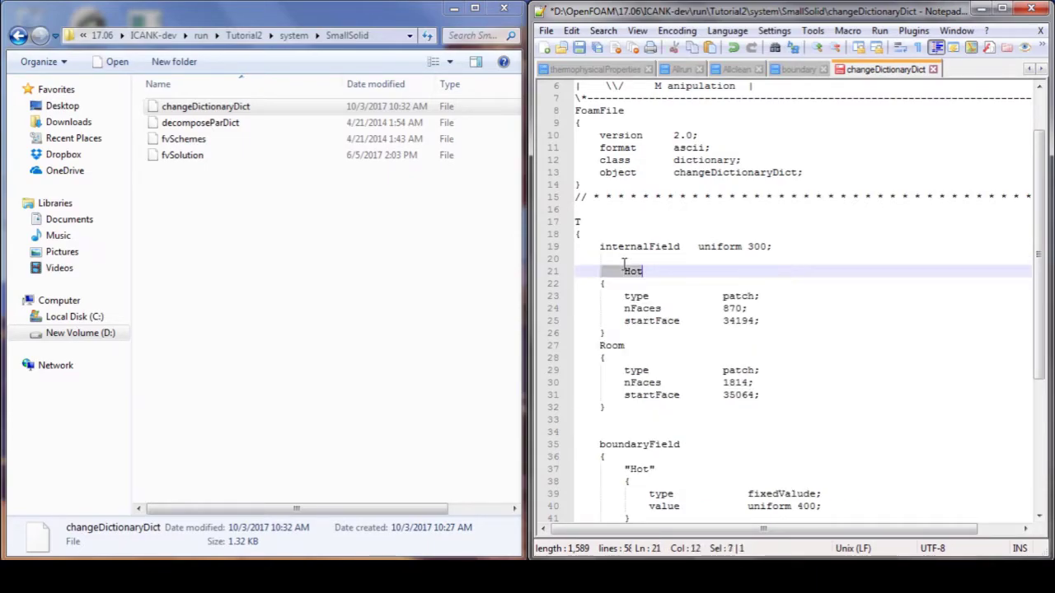
key("BackSpace")
key("Down")
key("Down")
key("Down")
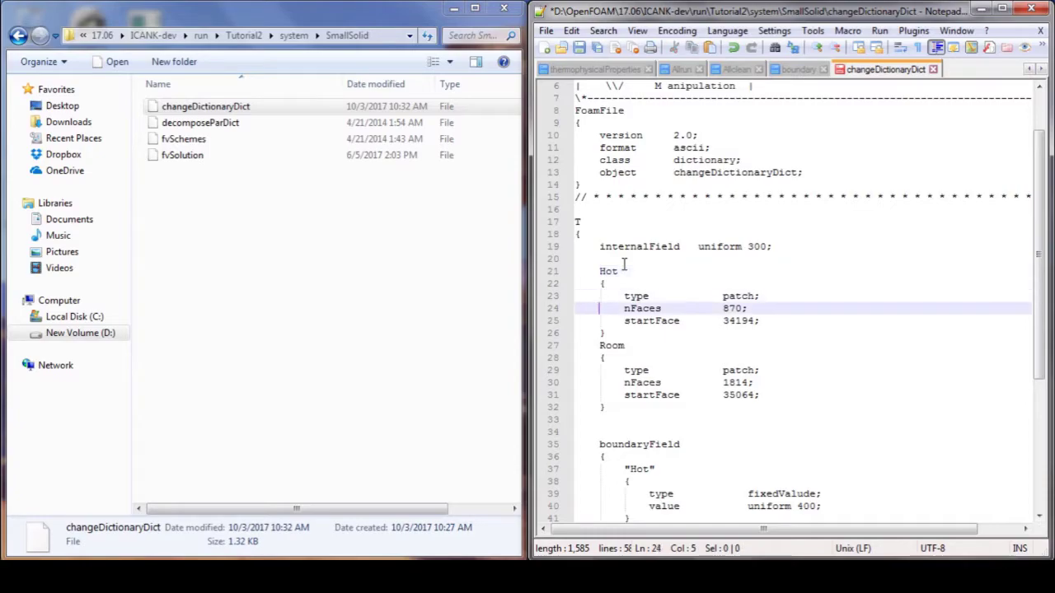
key("Up")
key("ctrl+Right")
key("ctrl+Right")
key("ctrl+shift+Left")
type("wall")
key("Down")
key("Down")
key("Down")
key("Down")
key("Down")
key("Down")
key("Down")
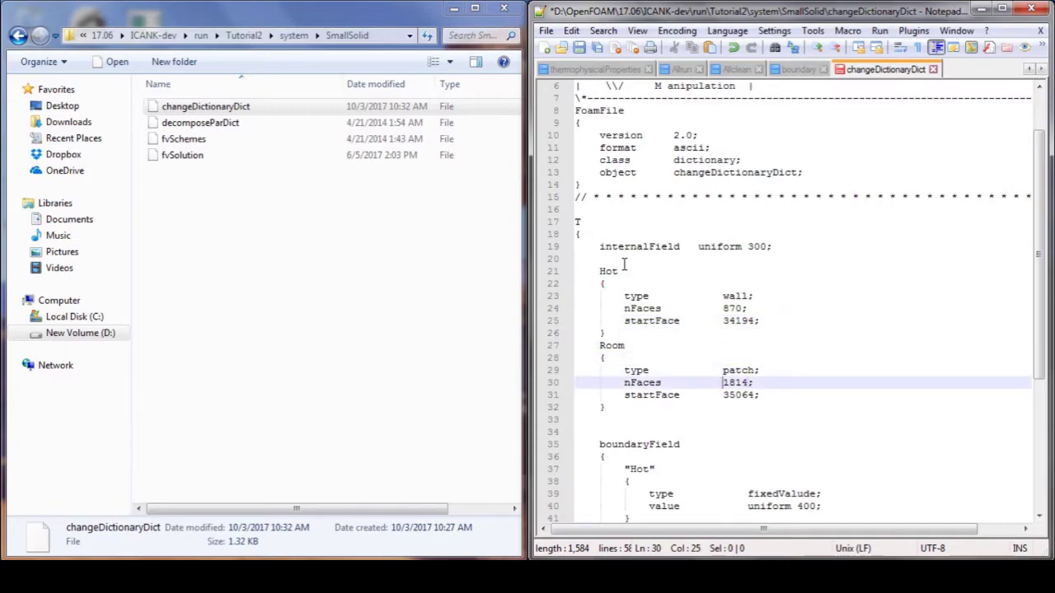
key("Up")
key("ctrl+shift+Right")
type("wall")
key("Up")
key("Up")
key("Up")
key("Up")
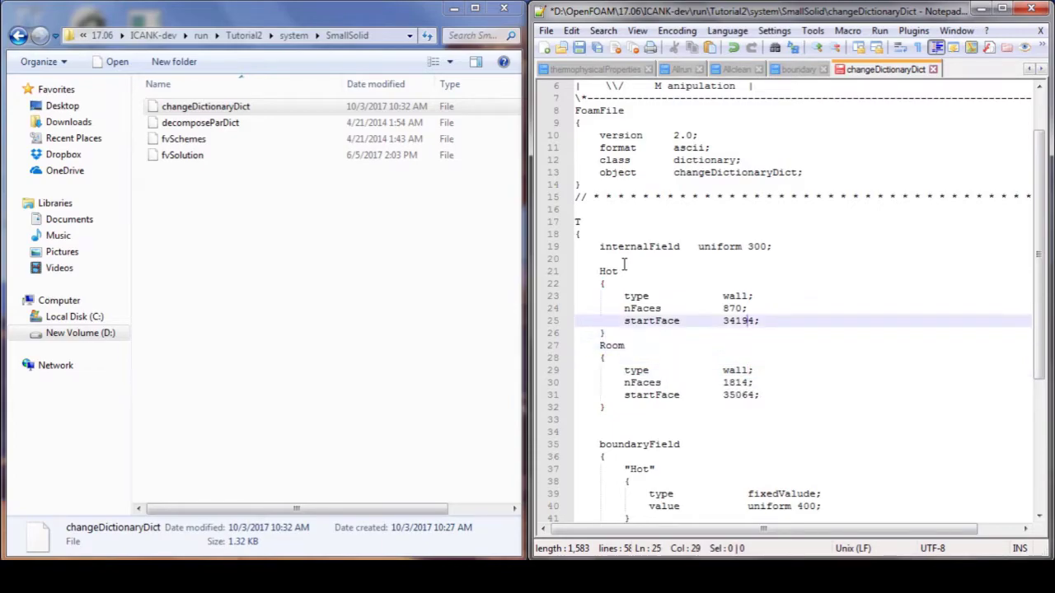
Step: Delete the nFaces and startFace lines from Hot and Room, then save
key("End")
key("shift+Up")
key("shift+Home")
key("shift+Home")
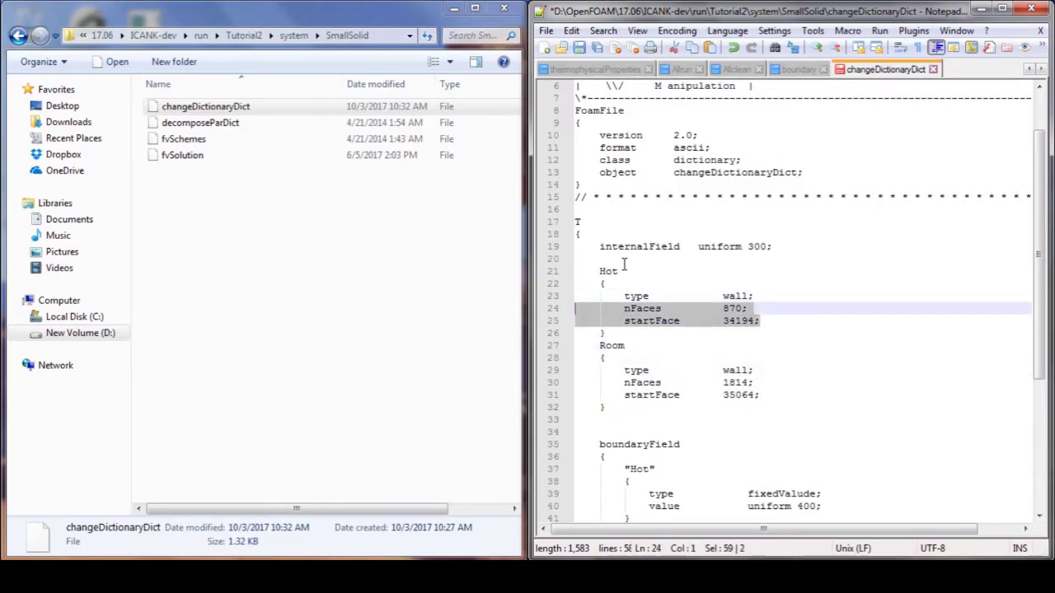
key("Delete")
key("Delete")
key("Down")
key("Down")
key("Down")
key("Down")
key("shift+Down")
key("shift+Down")
key("Delete")
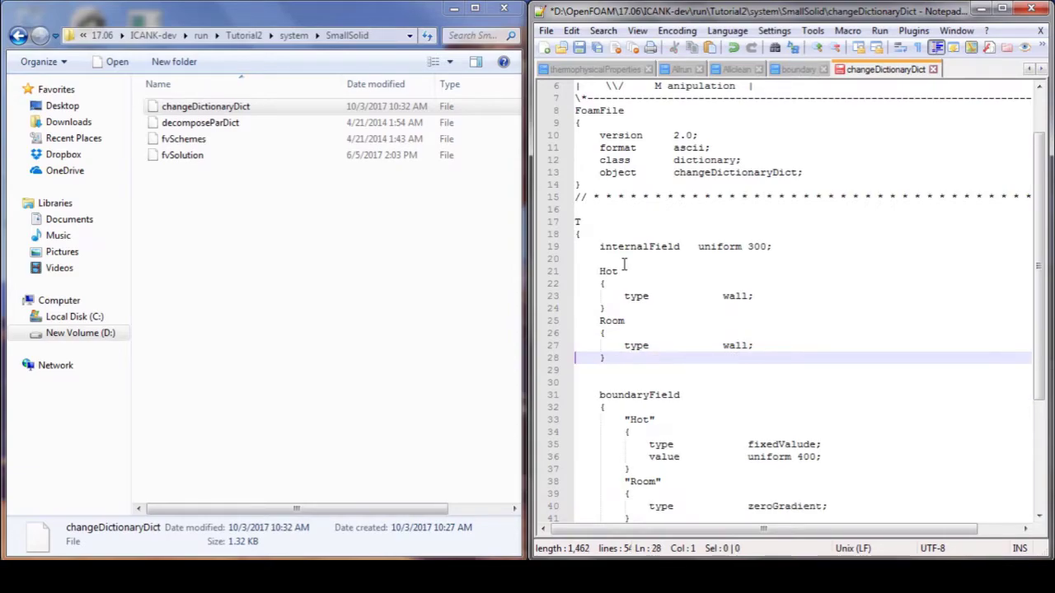
key("ctrl+s")
scroll(772, 314, "down", 5)
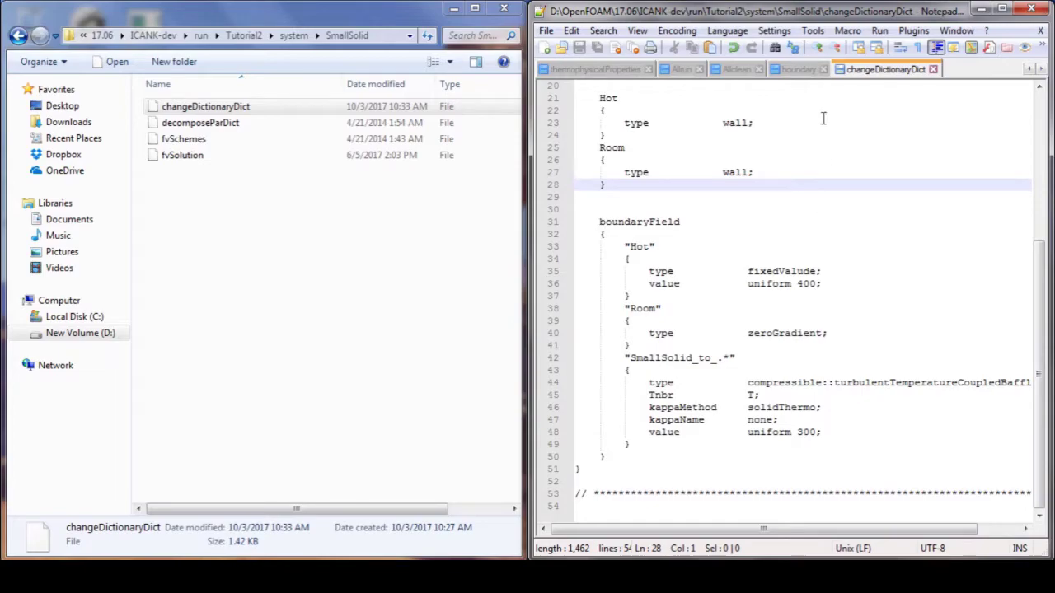
Step: Compare changeDictionaryDict against the boundary file, then close both files
left_click(808, 73)
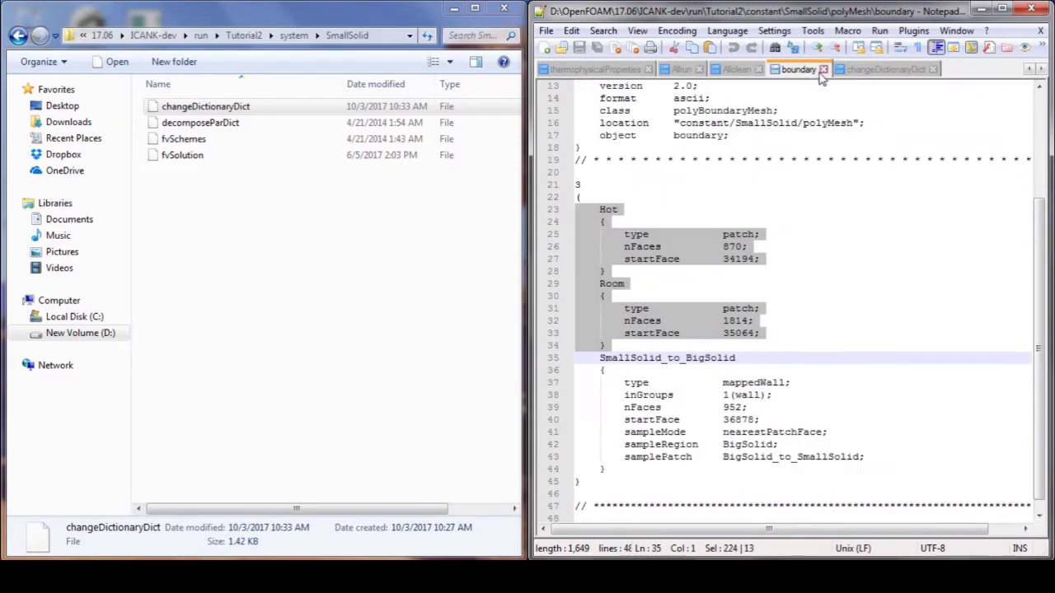
left_click(863, 72)
left_click(810, 71)
left_click(871, 73)
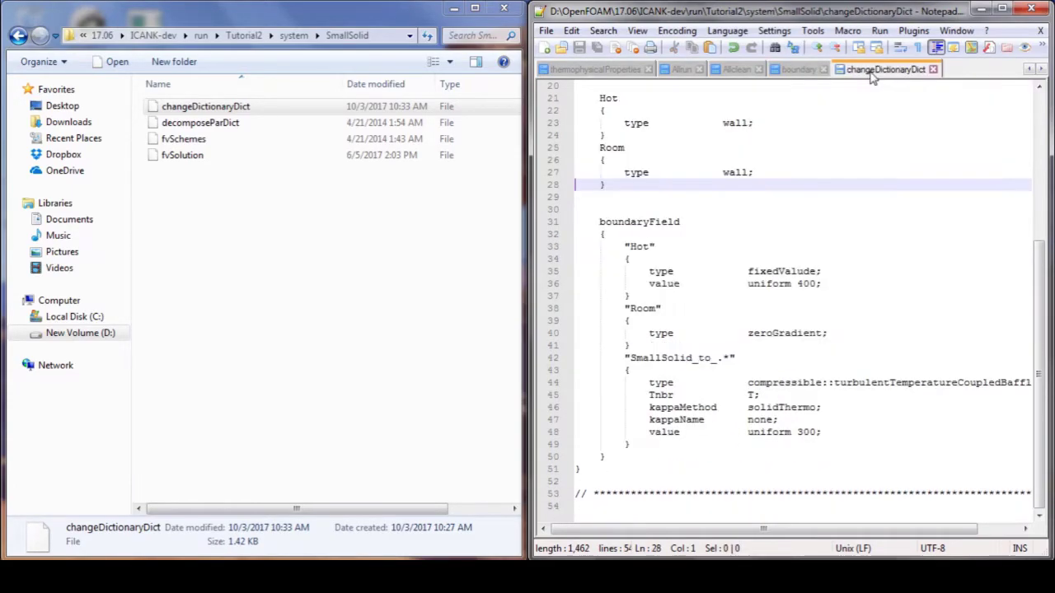
left_click(799, 71)
left_click(883, 72)
left_click(798, 71)
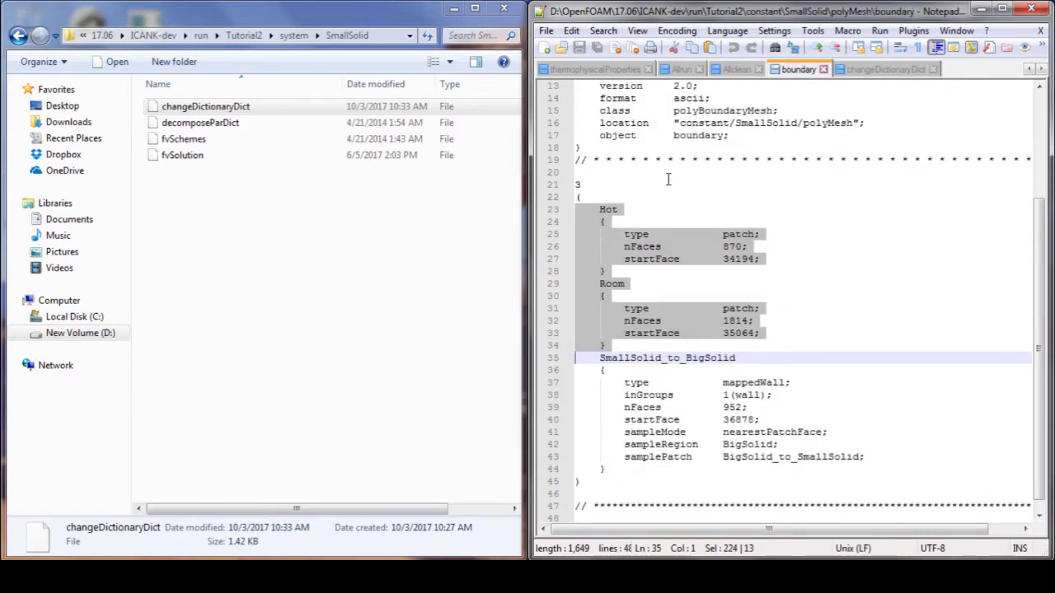
left_click(823, 71)
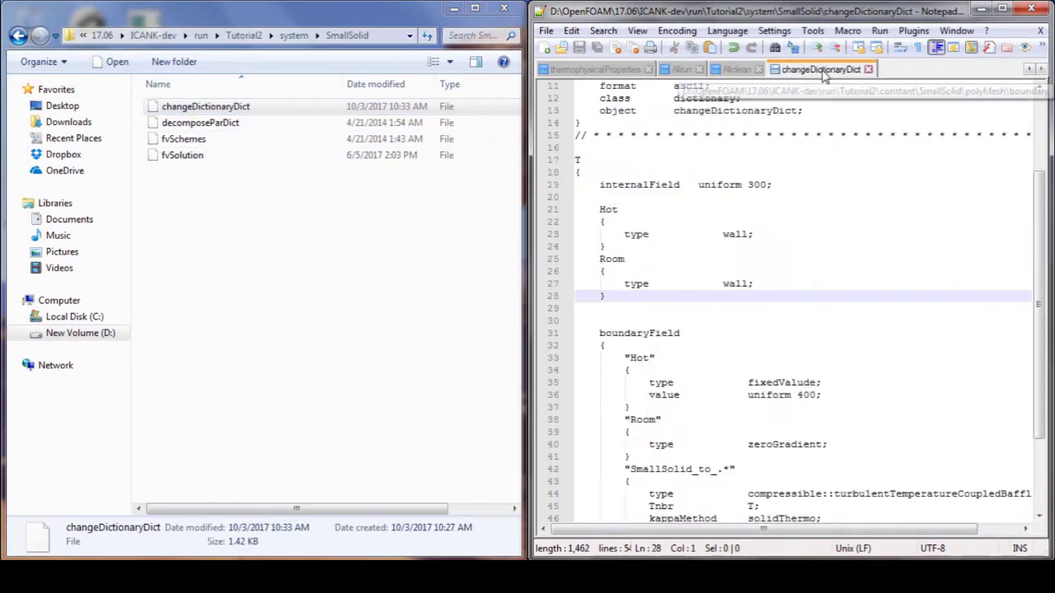
left_click(867, 70)
Step: Open system/BigSolid/changeDictionaryDict in Notepad++
left_click(303, 38)
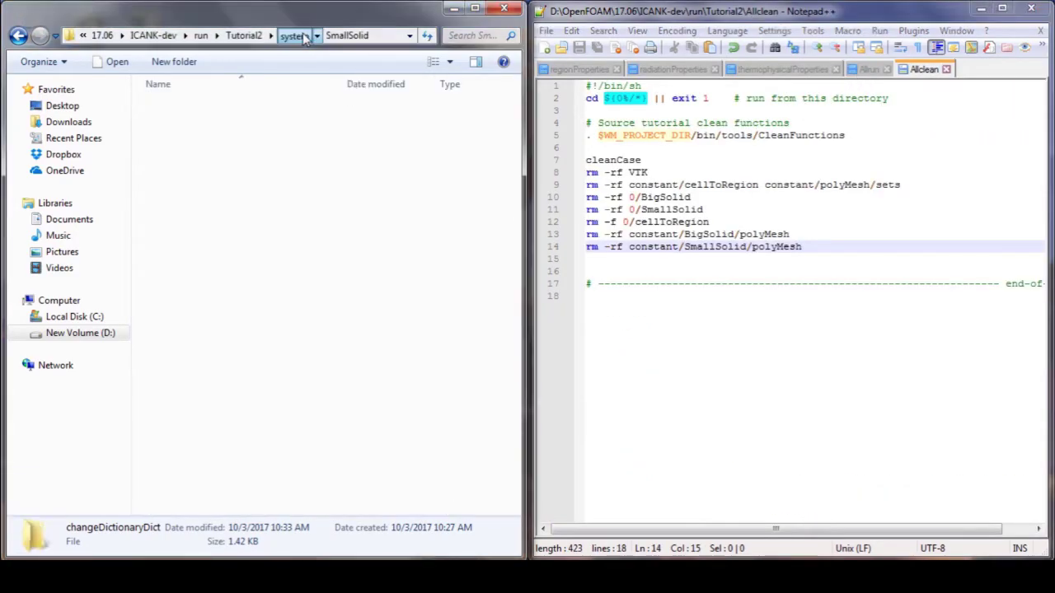
double_click(178, 107)
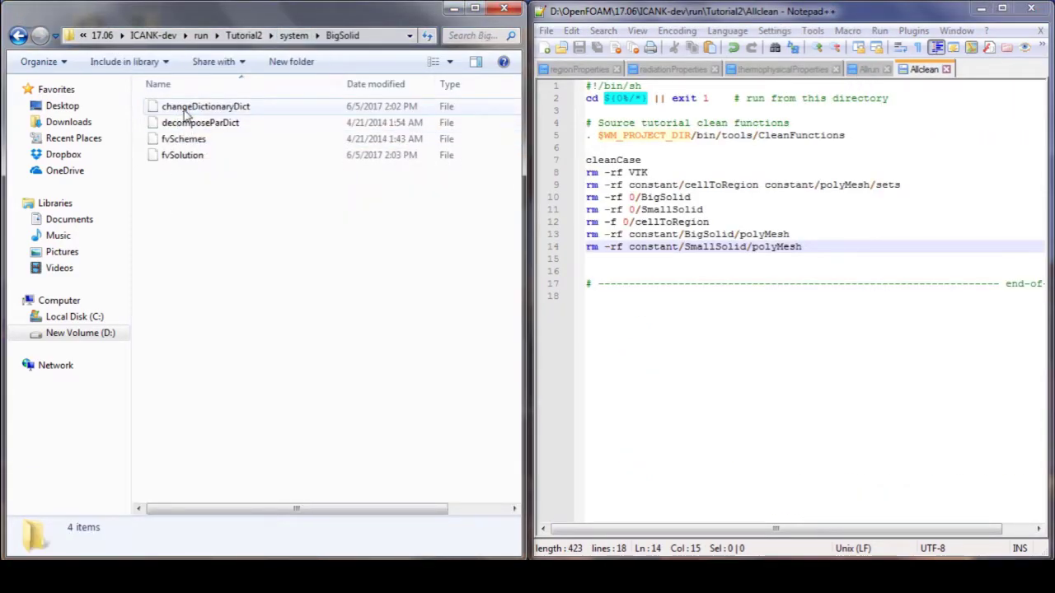
right_click(186, 107)
left_click(248, 171)
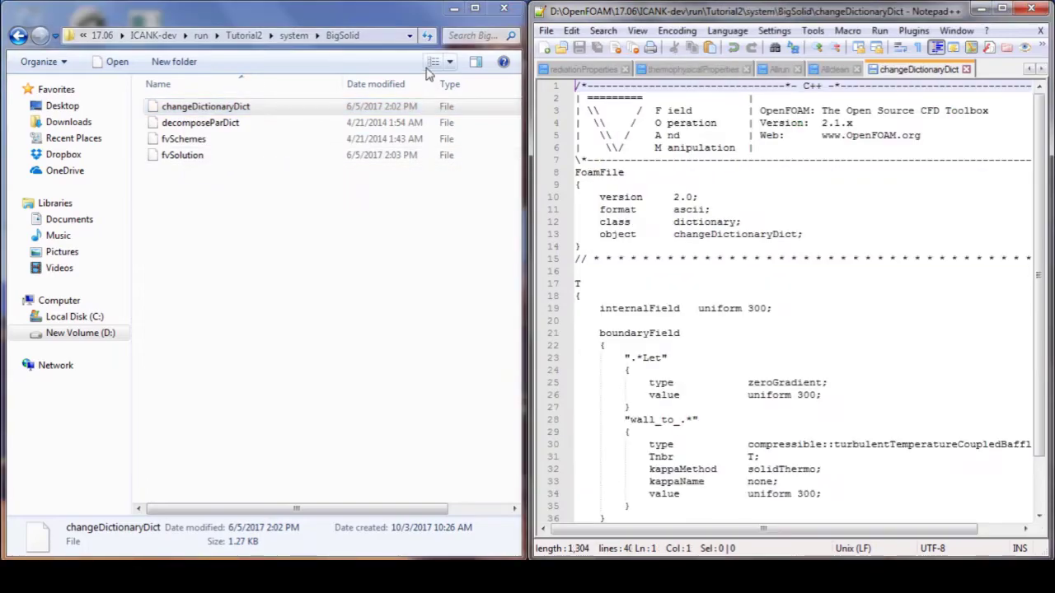
Step: Open constant/BigSolid/polyMesh/boundary in Notepad++ and scroll to the Cold patch
left_click(244, 35)
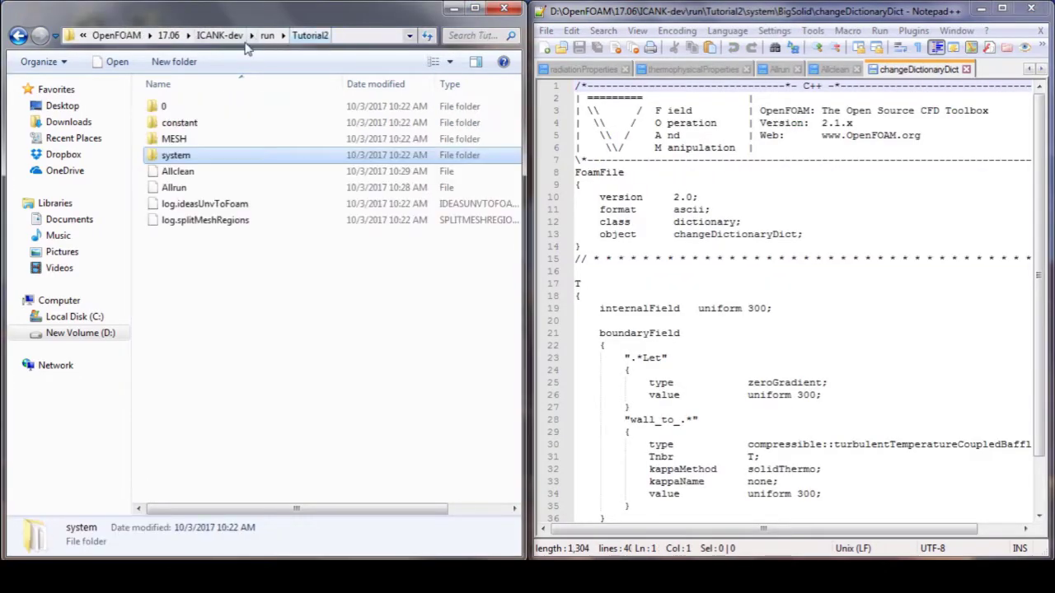
double_click(177, 122)
left_click(191, 110)
double_click(195, 114)
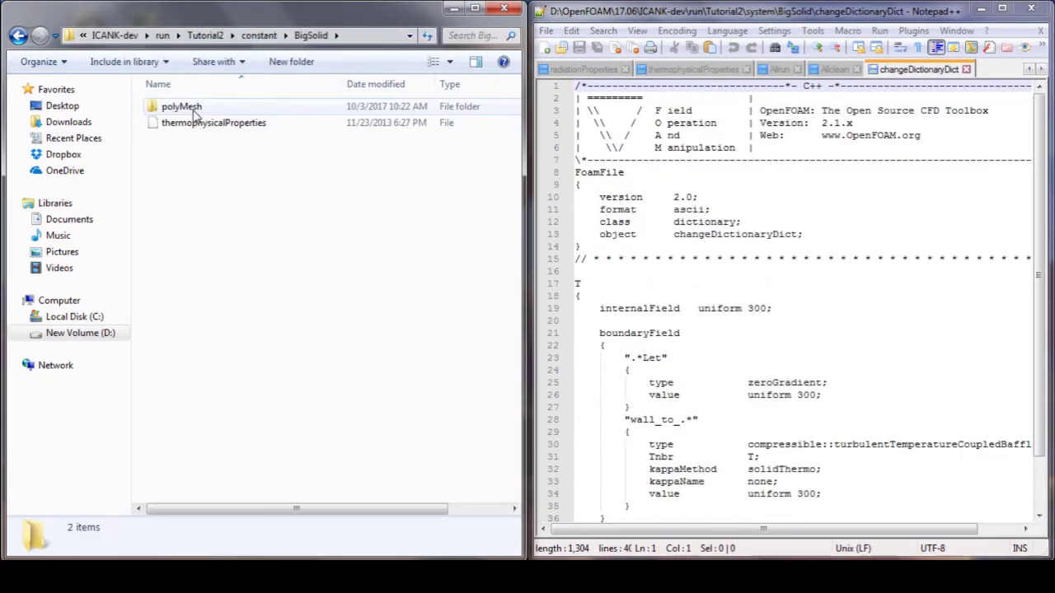
double_click(177, 106)
right_click(191, 109)
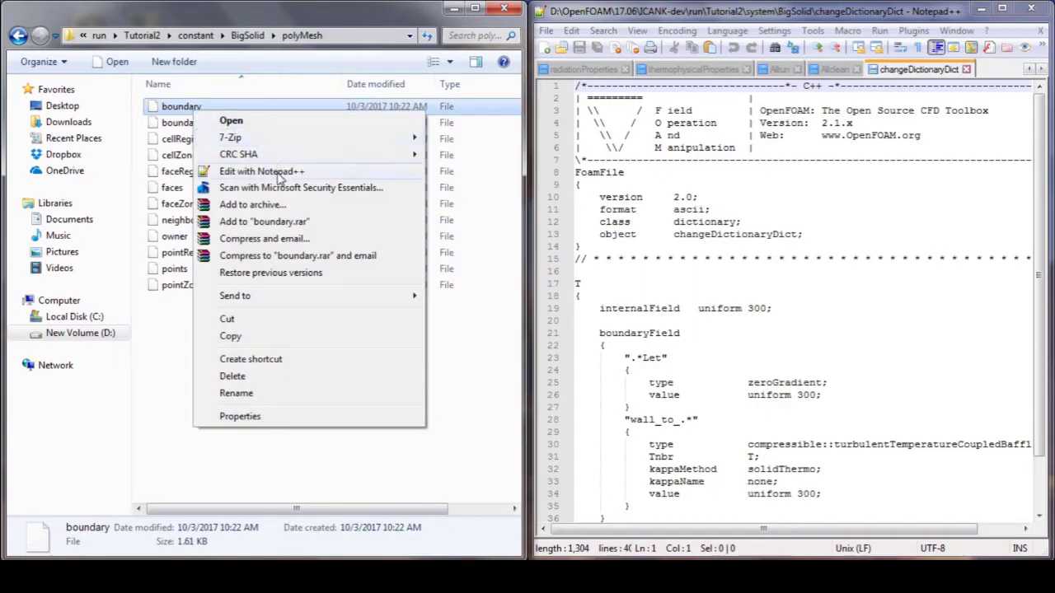
left_click(278, 172)
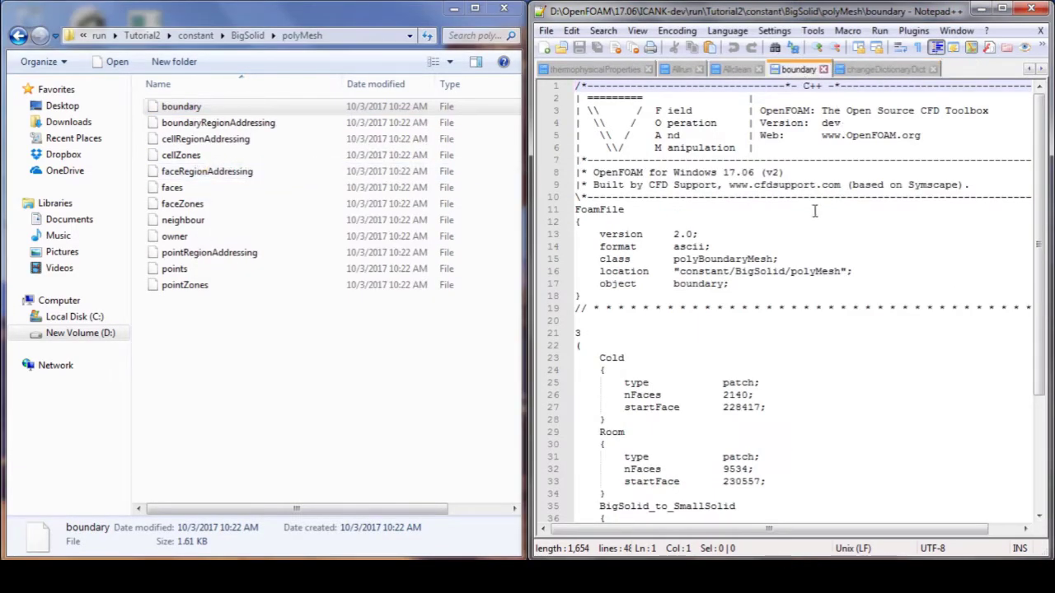
scroll(661, 275, "down", 2)
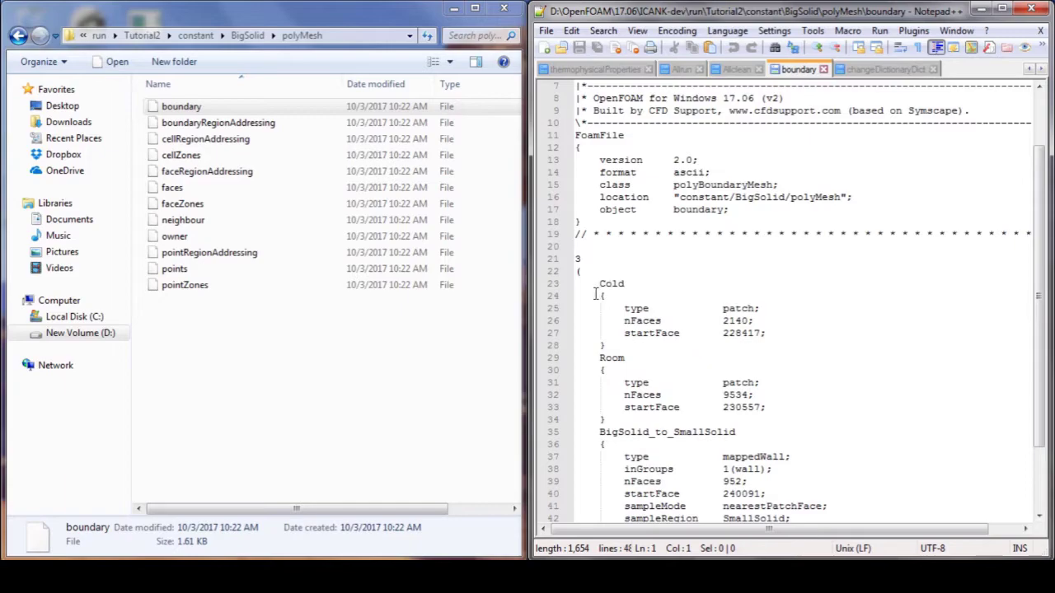
scroll(597, 290, "down", 2)
left_click(569, 210)
Step: Copy the Cold and Room patch blocks from boundary and paste them below internalField
left_click(575, 209)
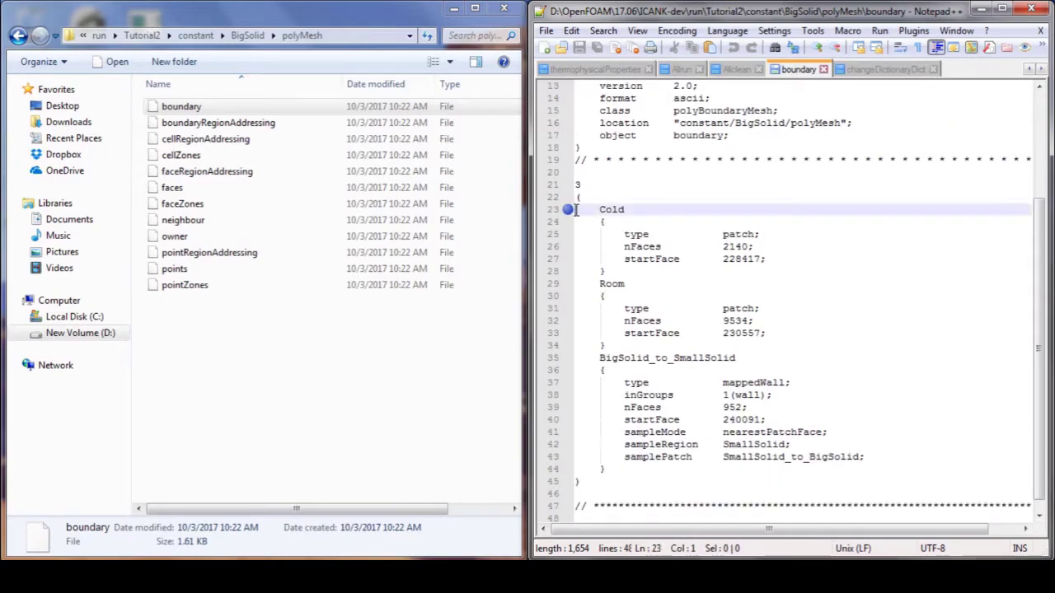
key("shift+Down")
key("shift+Down")
key("shift+Down")
key("shift+Down")
key("shift+Down")
key("shift+Down")
key("shift+Down")
key("shift+Down")
key("shift+Down")
key("shift+Down")
key("shift+Down")
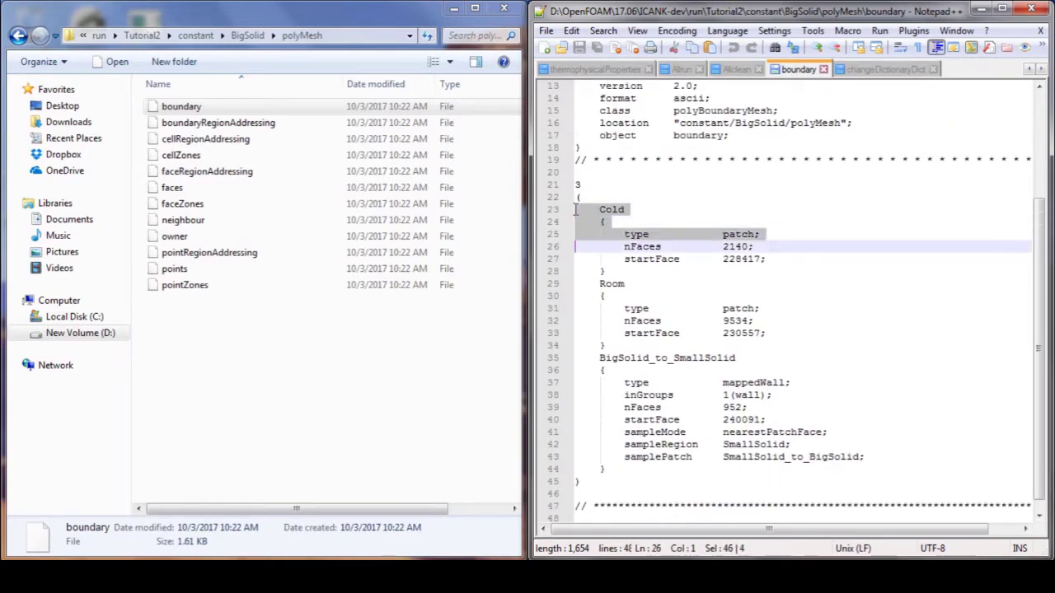
key("shift+Down")
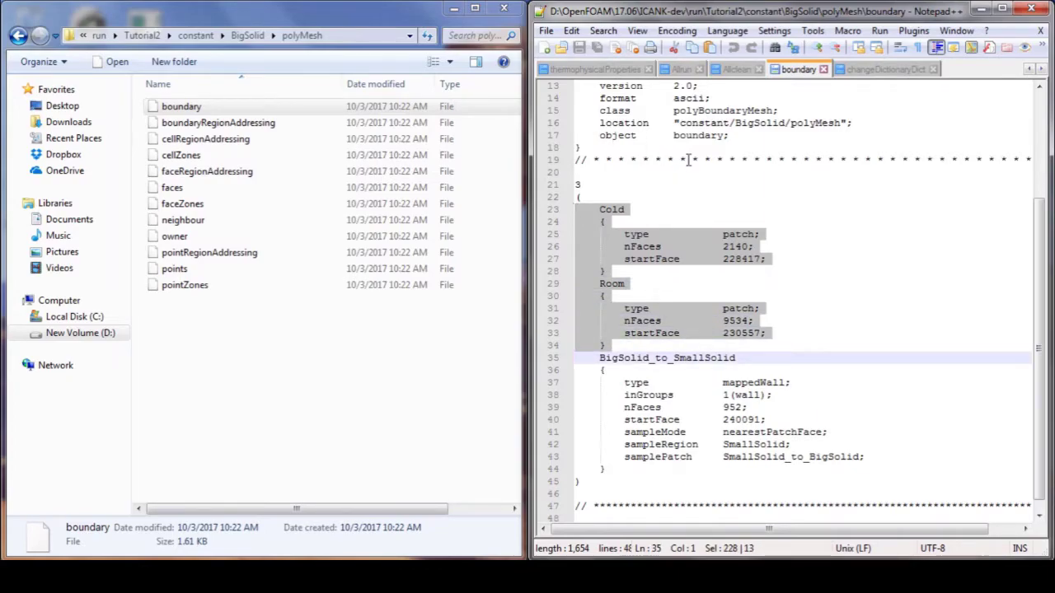
left_click(881, 72)
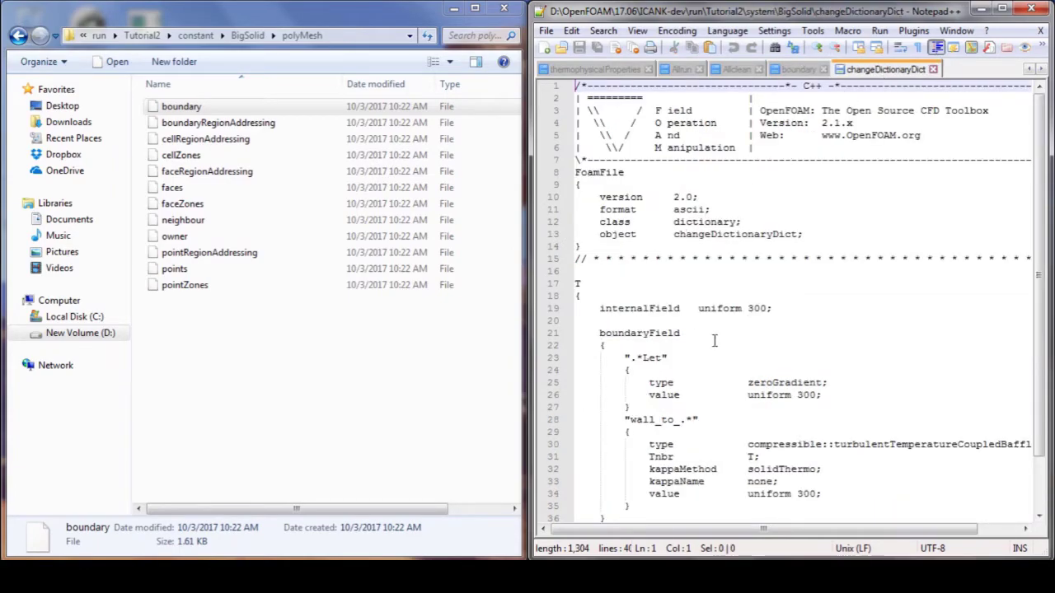
left_click(779, 308)
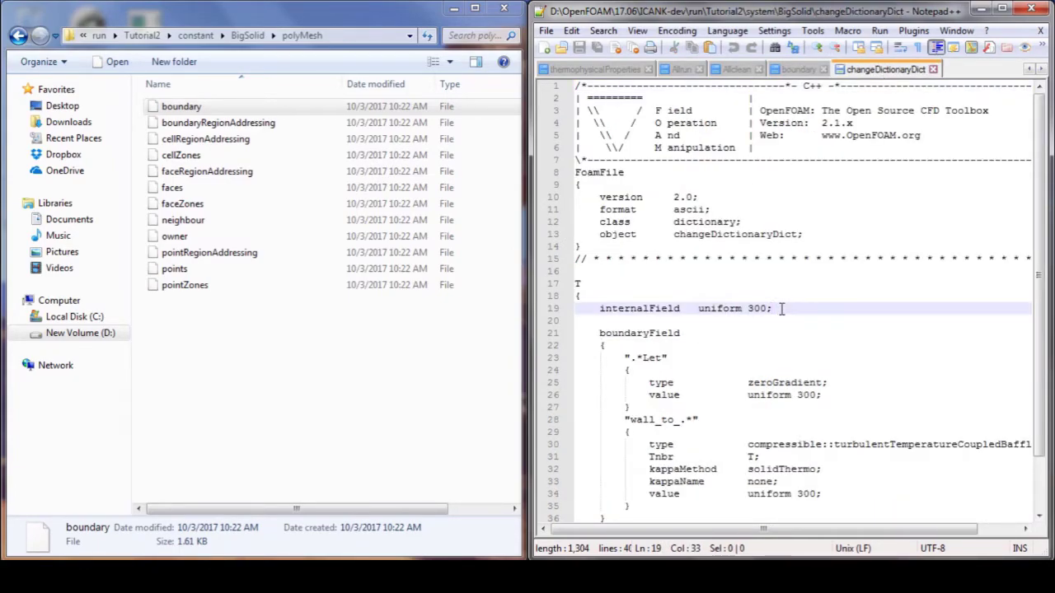
key("Return")
key("ctrl+v")
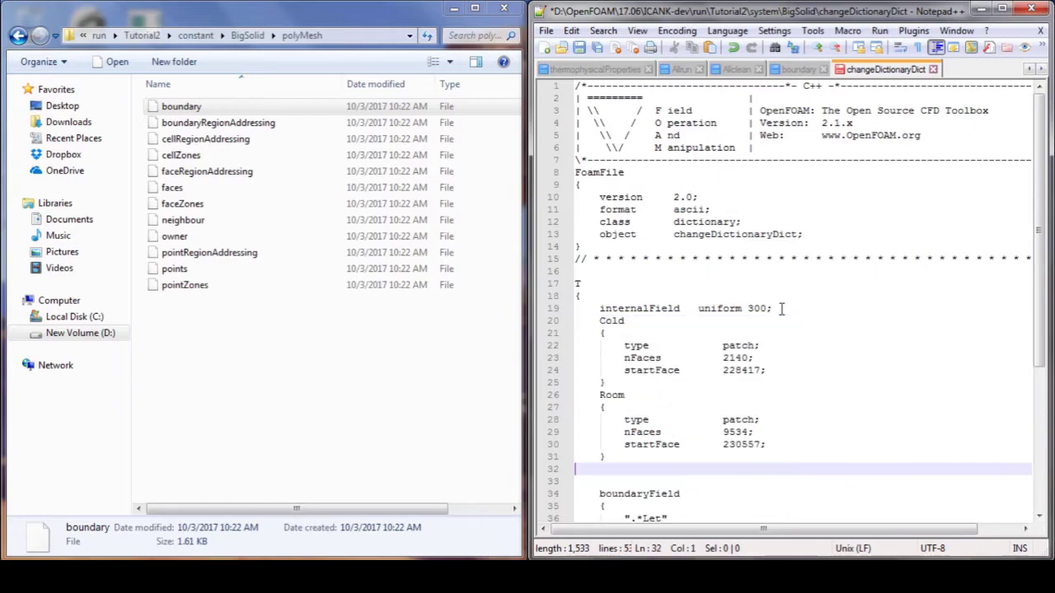
key("BackSpace")
key("Up")
key("Up")
key("Up")
key("Up")
key("Up")
key("Up")
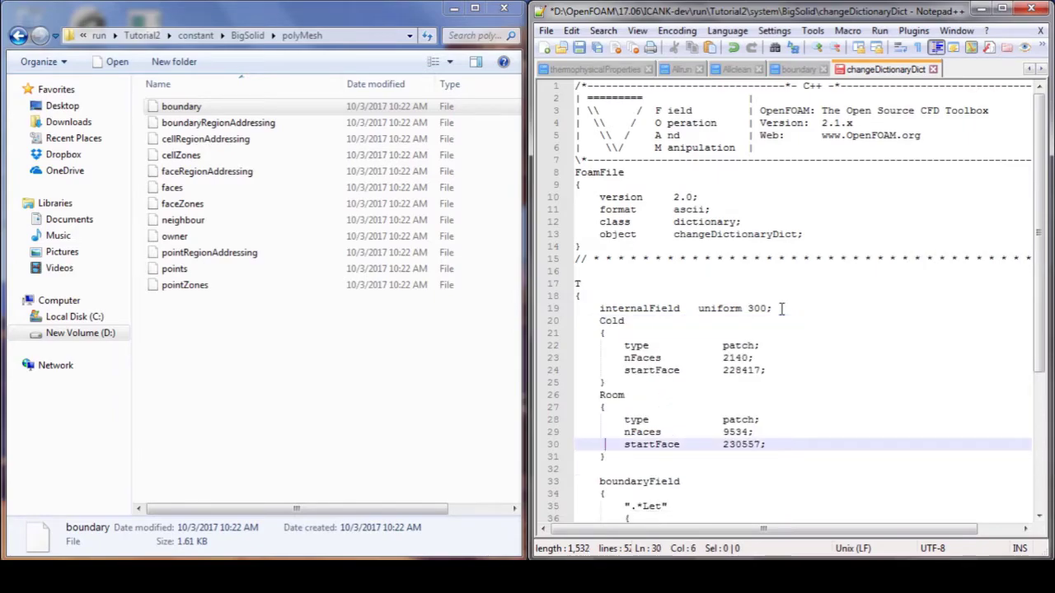
key("Up")
key("Up")
key("Up")
key("Up")
key("Up")
key("Home")
key("Home")
key("BackSpace")
key("Return")
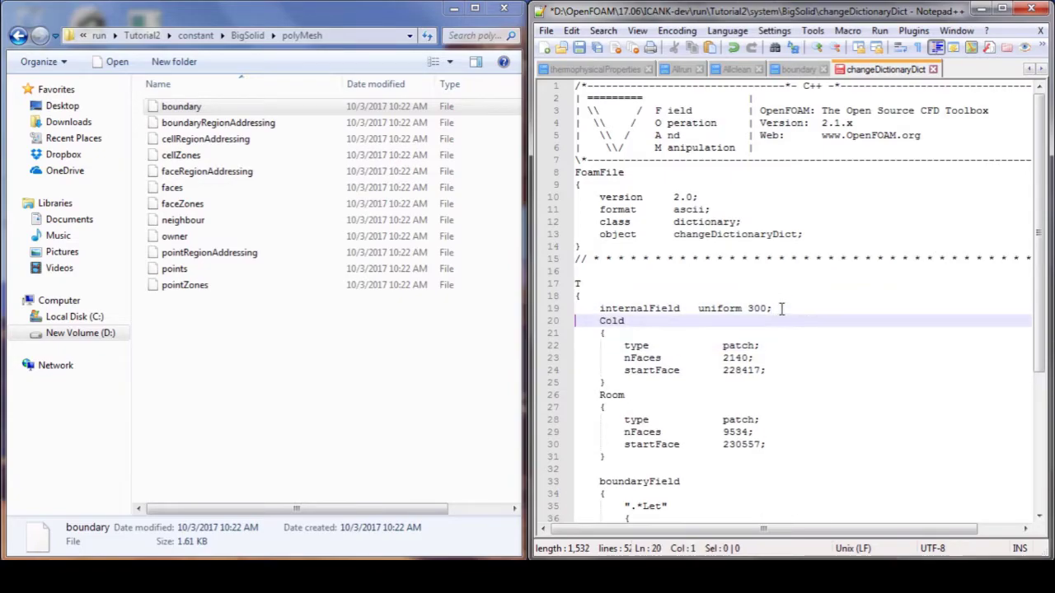
key("Return")
Step: Set Cold's type to wall and delete its nFaces and startFace lines
key("Down")
key("Down")
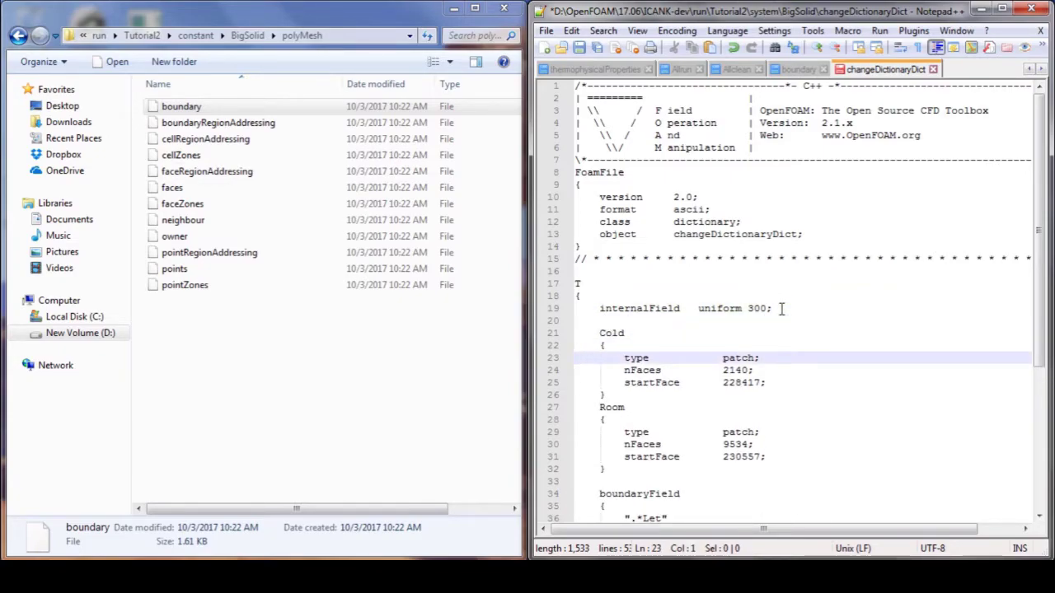
key("End")
key("Left")
key("ctrl+shift+Left")
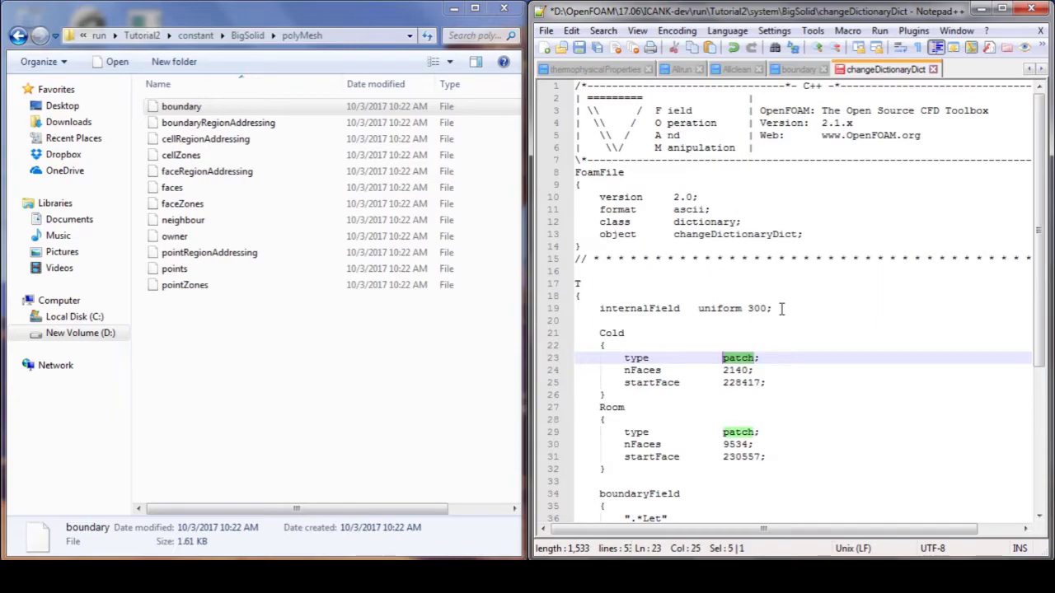
type("wall")
key("Escape")
key("Down")
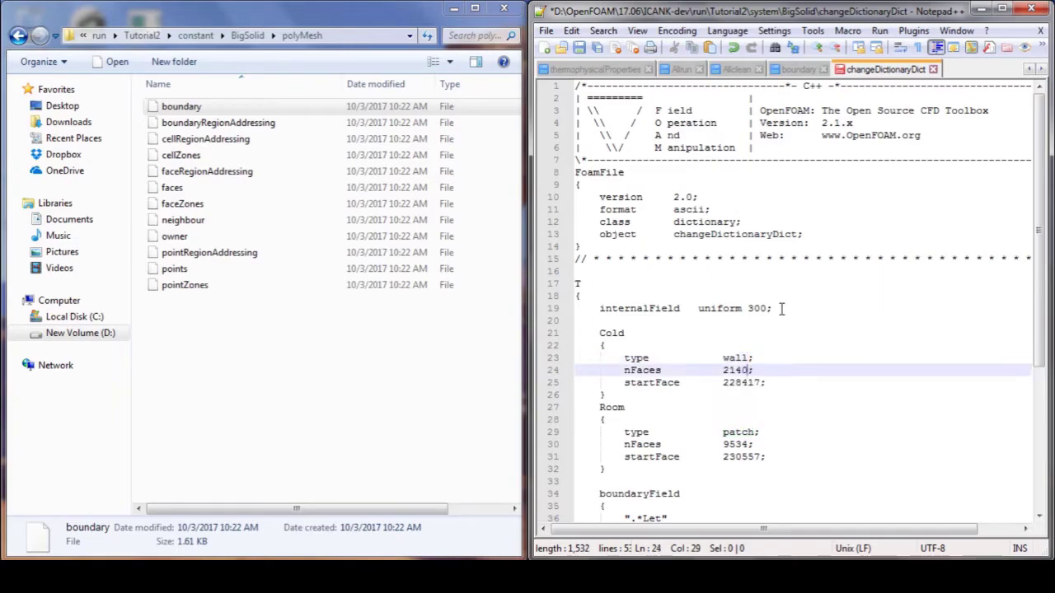
key("shift+Left")
key("Home")
key("shift+Down")
key("shift+Down")
key("shift+Right")
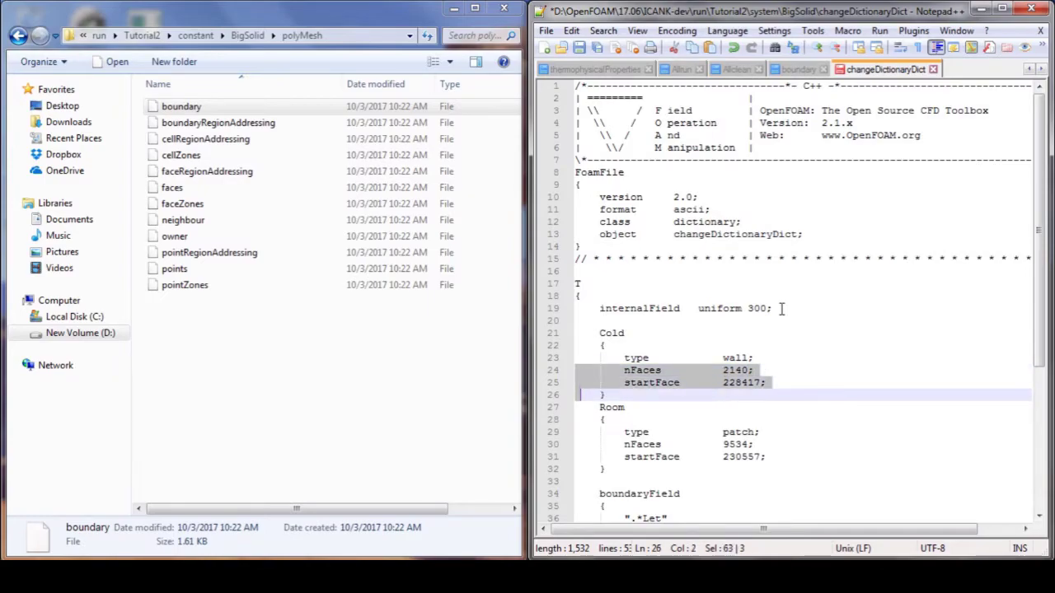
key("Delete")
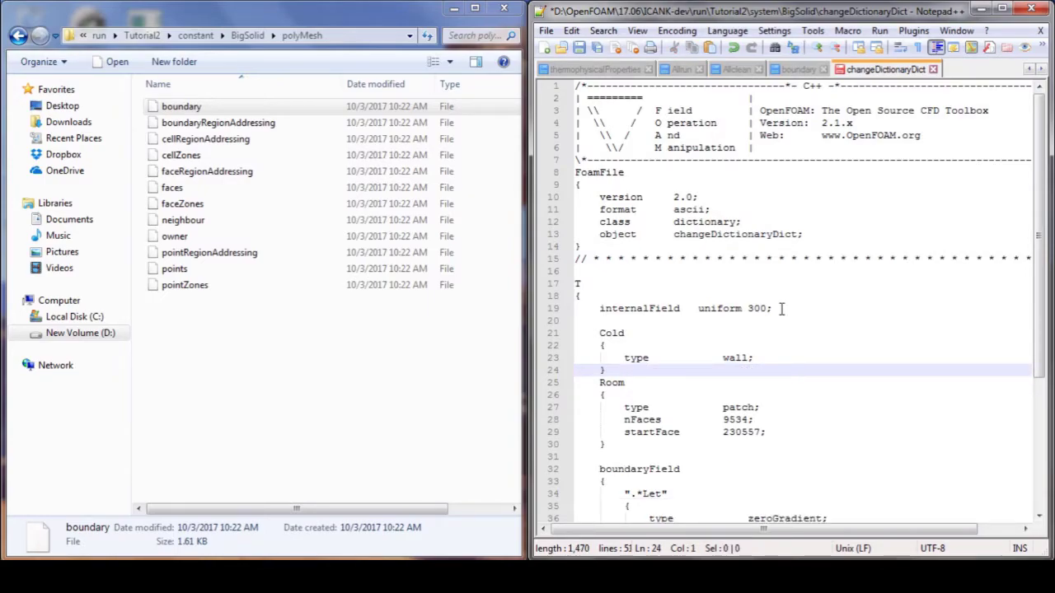
Step: Delete Room's nFaces and startFace lines and set its type to wall
key("Down")
key("Down")
key("Down")
key("Down")
key("Down")
key("Down")
key("Down")
key("Up")
key("shift+Up")
key("shift+Up")
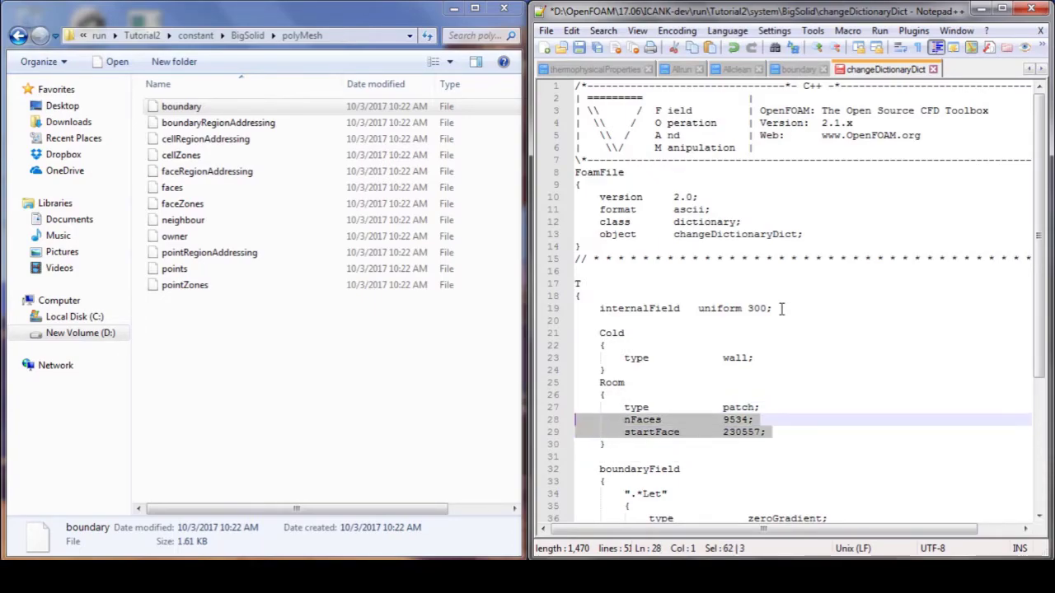
key("Delete")
key("Up")
key("End")
key("Left")
key("shift+Left")
key("ctrl+shift+Left")
type("wall")
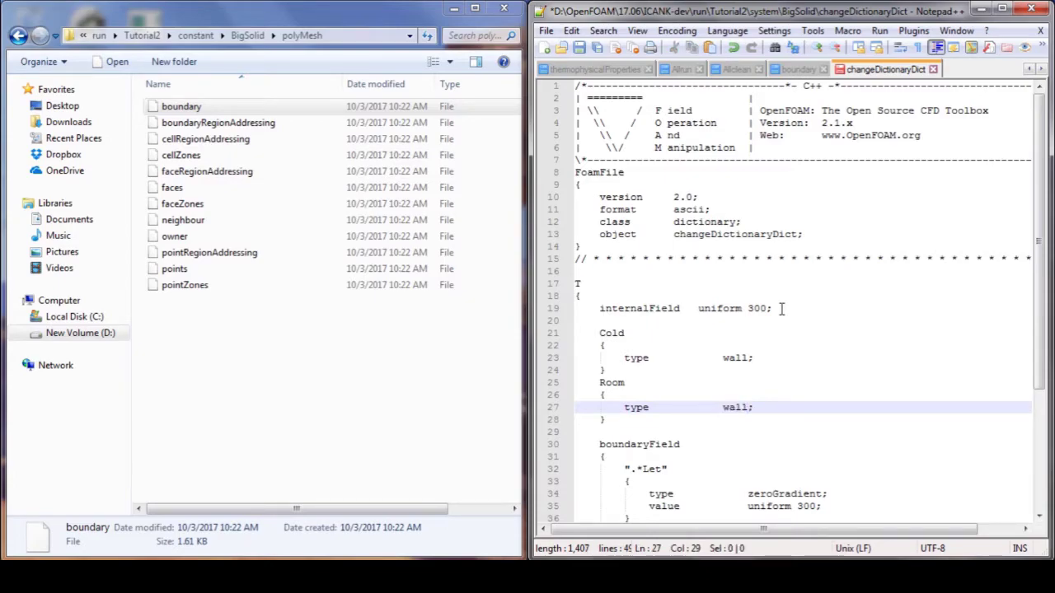
key("Down")
key("Down")
key("Down")
key("Down")
key("Down")
key("End")
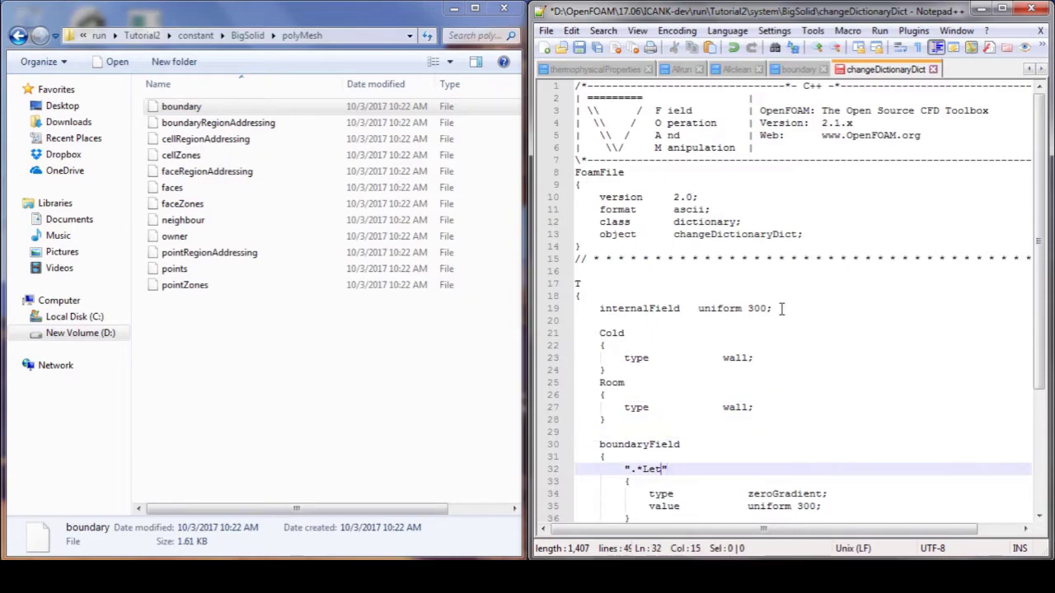
Step: Rename the patch entry to Cold with type fixedValue, and save
key("ctrl+shift+Left")
key("ctrl+shift+Left")
type("\"Cold")
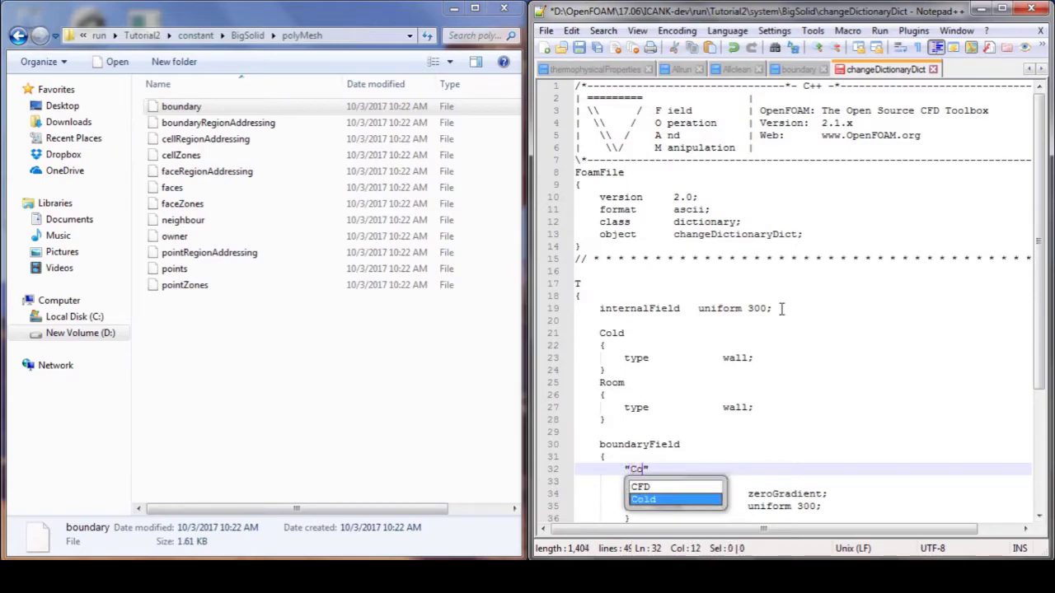
key("Down")
key("Down")
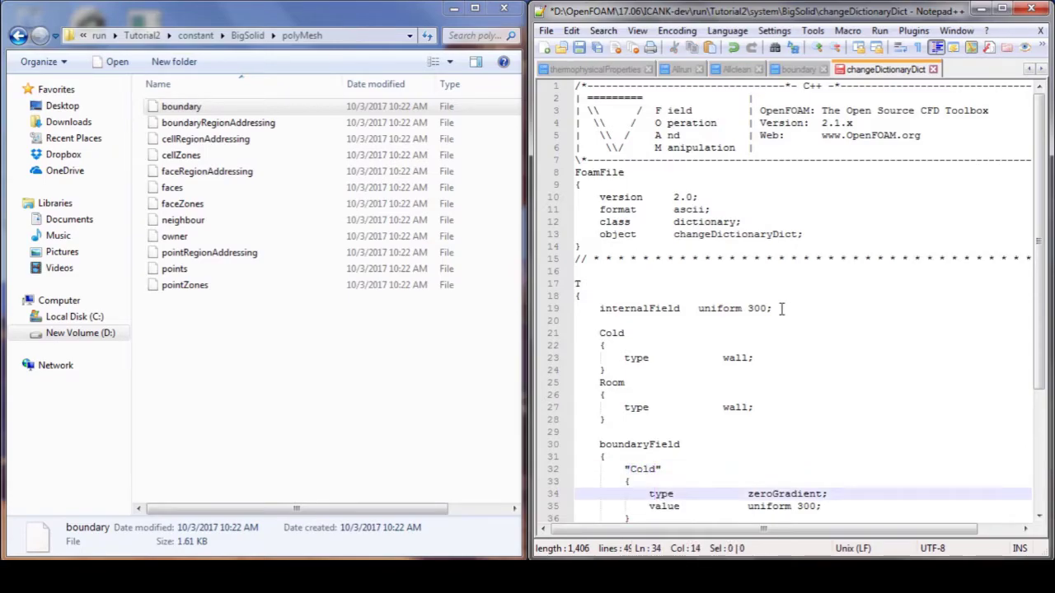
key("ctrl+shift+Right")
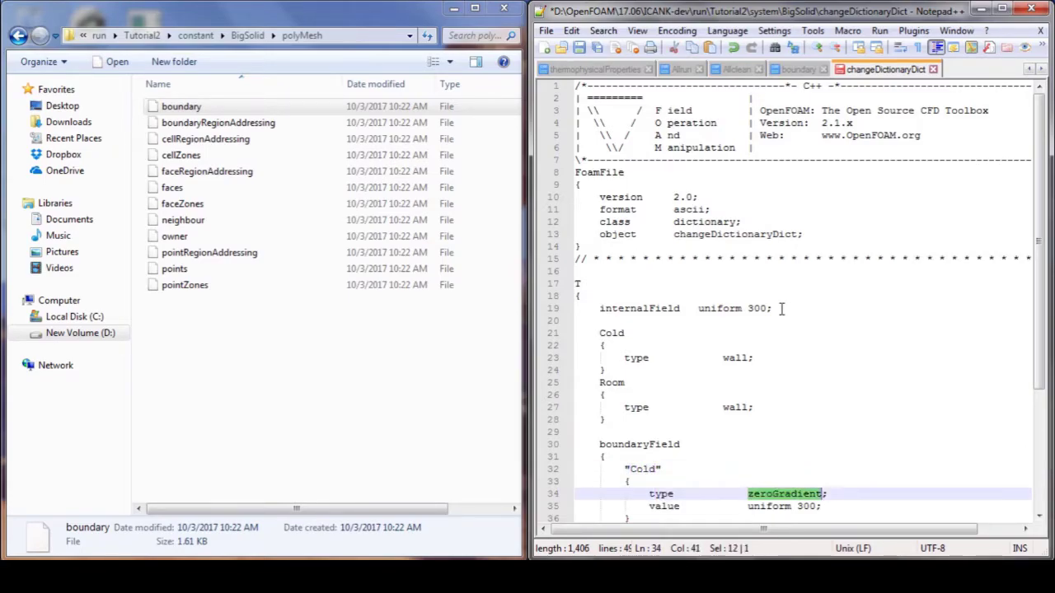
type("vixed")
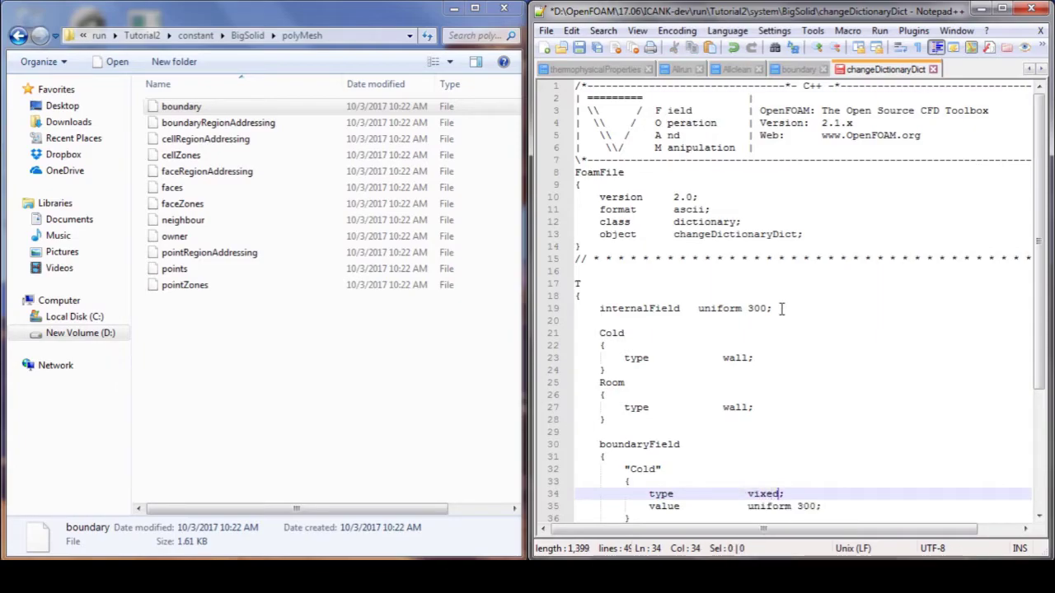
key("BackSpace")
key("BackSpace")
key("BackSpace")
key("BackSpace")
type("fixedValue")
key("Down")
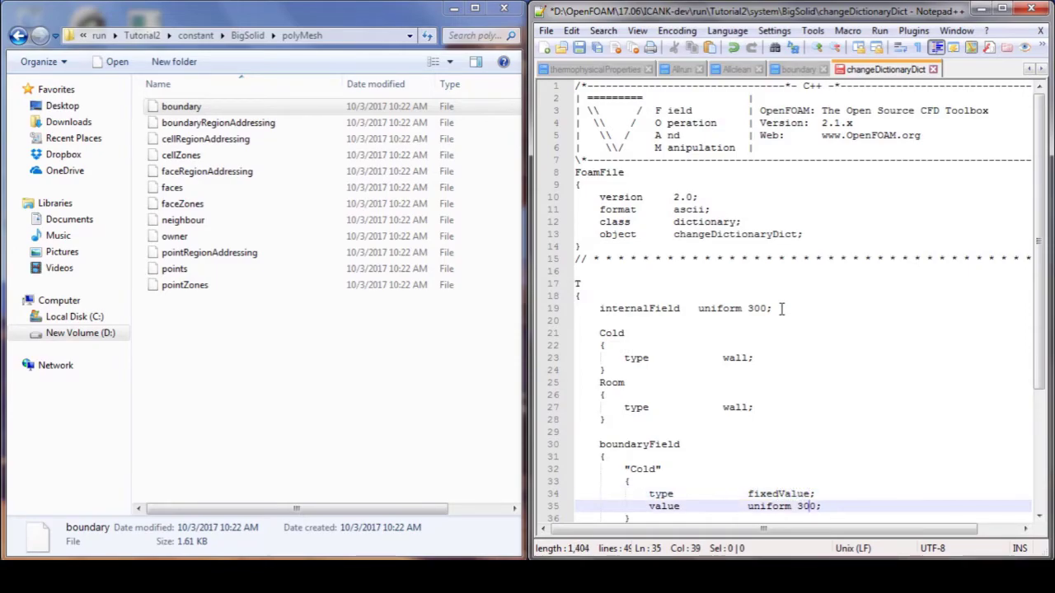
scroll(781, 308, "down", 1)
key("Down")
key("ctrl+s")
Step: Change the Cold value from uniform 300 to uniform 290 and save
key("Up")
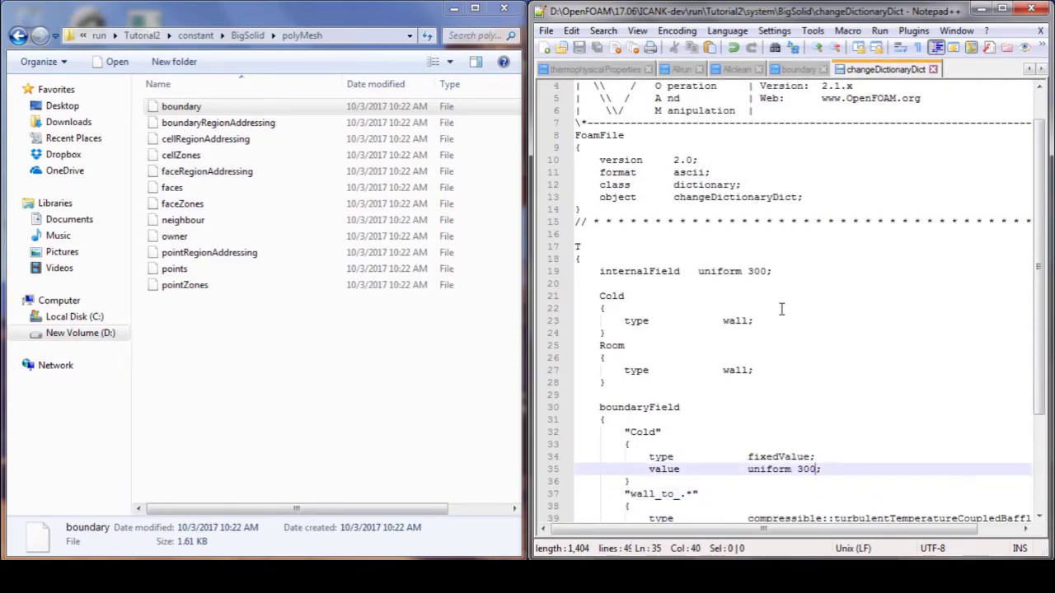
key("ctrl+shift+Right")
type("2")
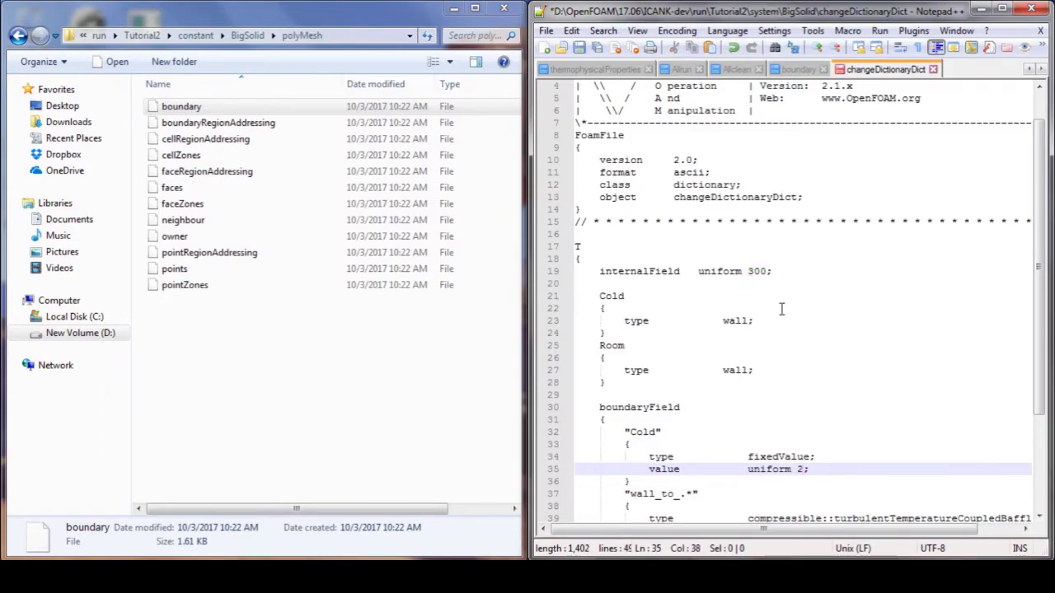
type("80")
key("BackSpace")
key("BackSpace")
type("90")
key("ctrl+s")
Step: Copy the whole Cold block, lines 32–36, to the clipboard
key("Down")
key("Down")
key("End")
key("Left")
key("Left")
key("Left")
key("Up")
key("shift+Up")
key("shift+Up")
key("shift+Up")
key("shift+Up")
key("shift+Down")
key("shift+Up")
key("shift+Home")
key("Down")
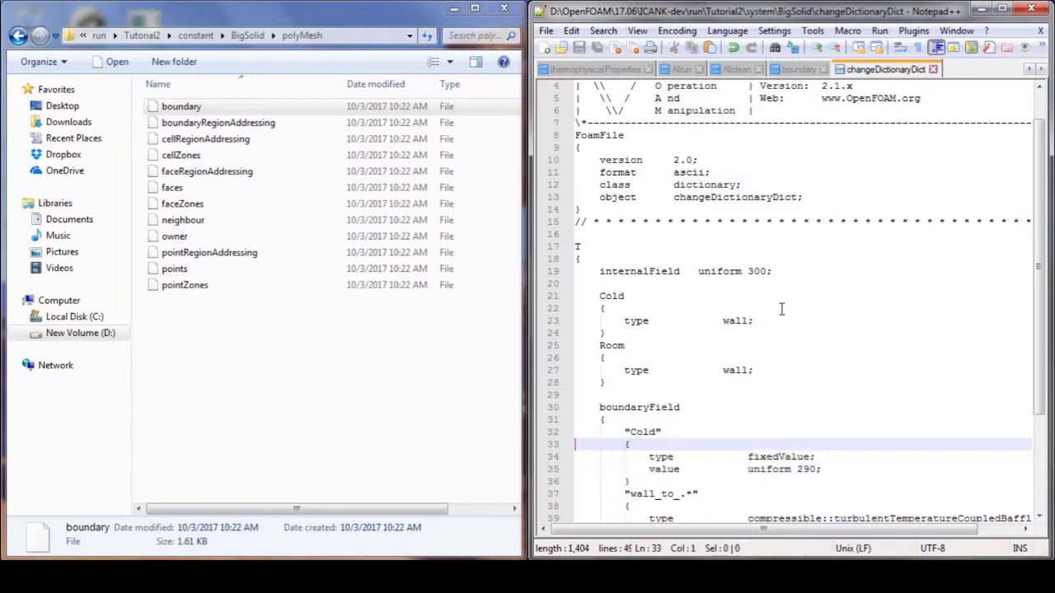
key("Down")
key("Down")
key("Down")
key("End")
Step: Paste a copy of the Cold block below it and rename it Room
key("Return")
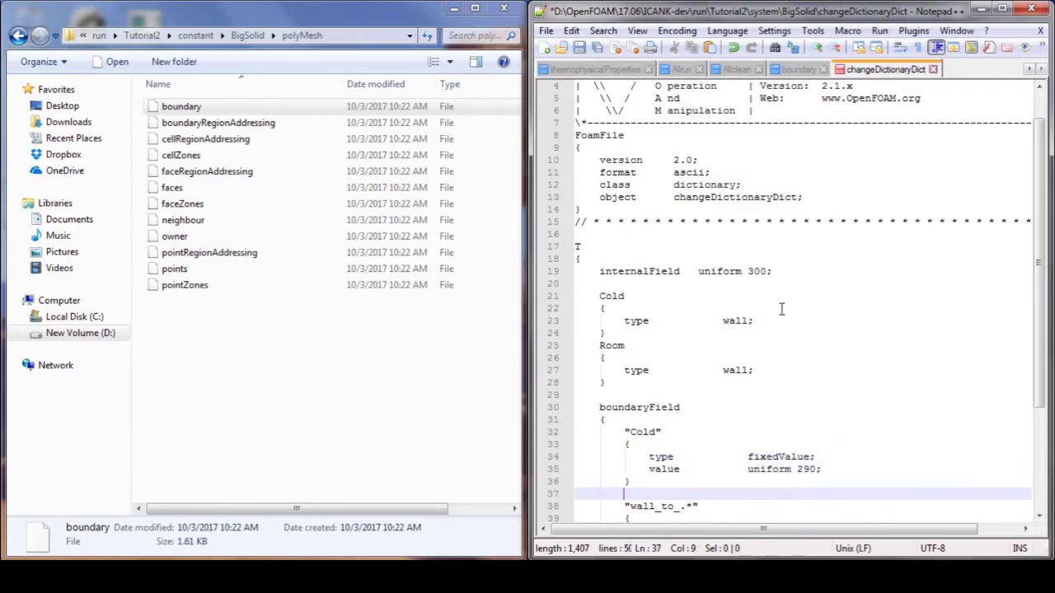
type("\"Cold\"         {             type            fixedValue;             value           uniform 290;         }")
key("Up")
key("Up")
key("Up")
key("Up")
key("shift+ctrl+Right")
key("BackSpace")
key("Right")
key("shift+ctrl+Right")
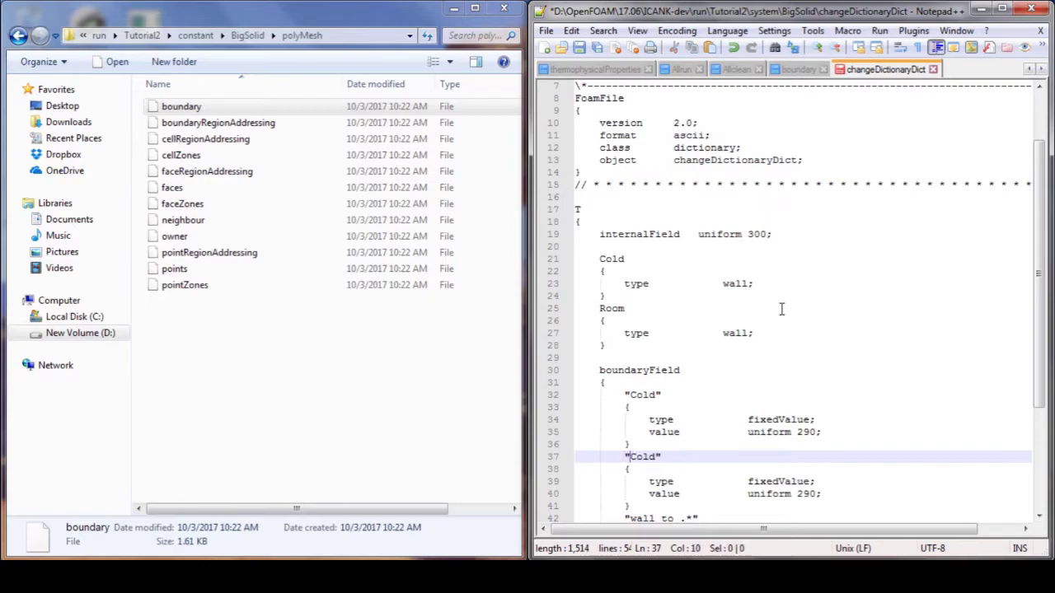
type("Room")
Step: Set the Room entry's type to zeroGradient and remove its value line
key("Down")
key("Down")
key("ctrl+Right")
key("ctrl+Right")
key("shift+ctrl+Right")
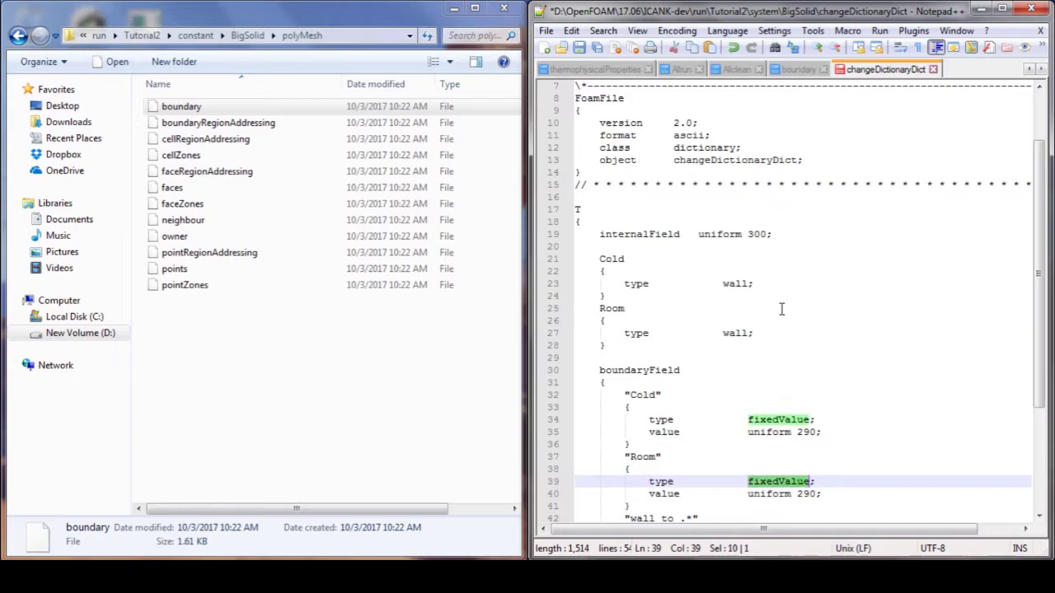
type("zeroGrad")
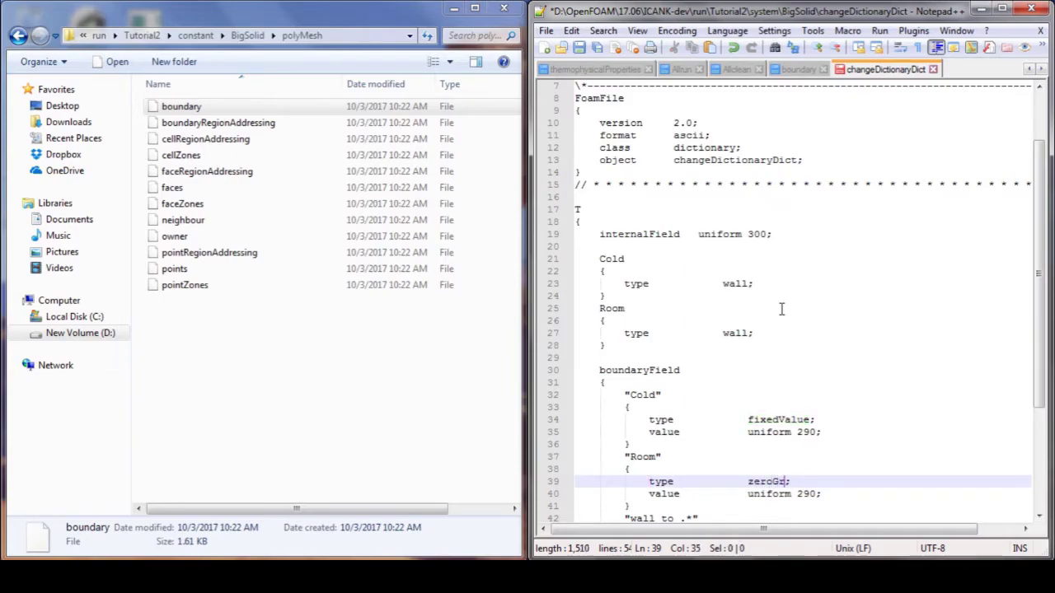
type("ient")
key("Down")
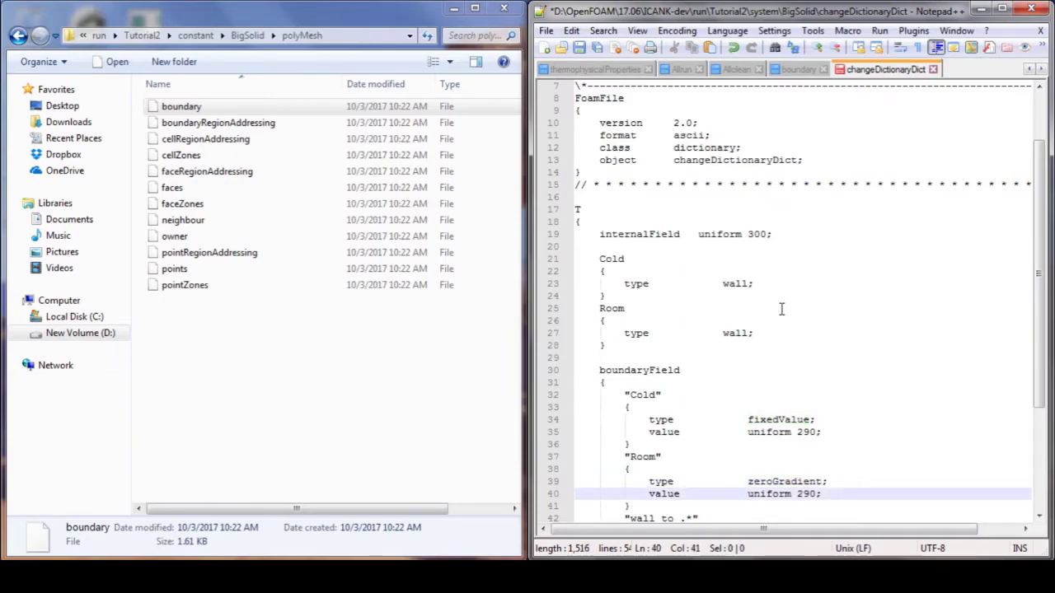
key("shift+Home")
key("shift+Home")
key("BackSpace")
key("BackSpace")
Step: Rename the wall_to_.* patch to BigSolid_to_.* and save changeDictionaryDict
key("Down")
key("Down")
key("ctrl+shift+Right")
key("shift+Left")
key("shift+Left")
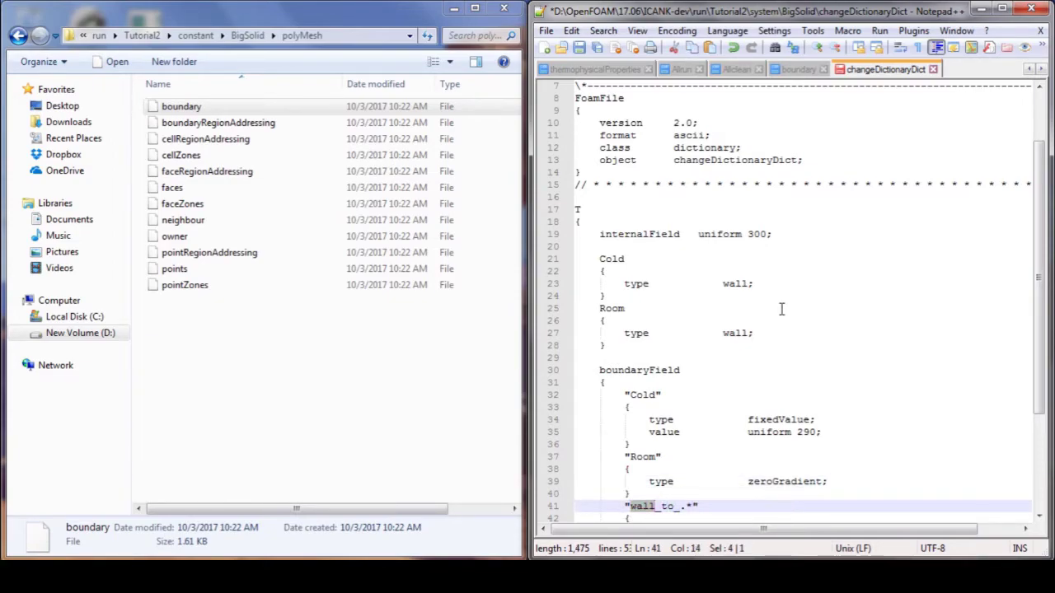
type("BigS")
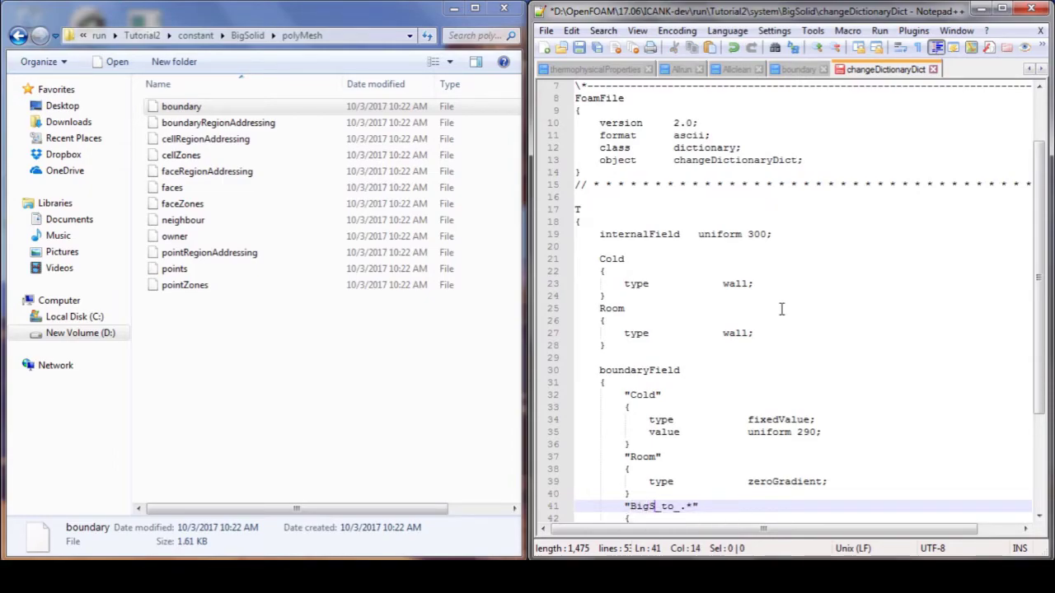
type("olid")
key("ctrl+s")
Step: Check the coupled patch and boundary file, then close changeDictionaryDict to show Allrun
key("Down")
key("Down")
key("Down")
key("Down")
key("Down")
key("Down")
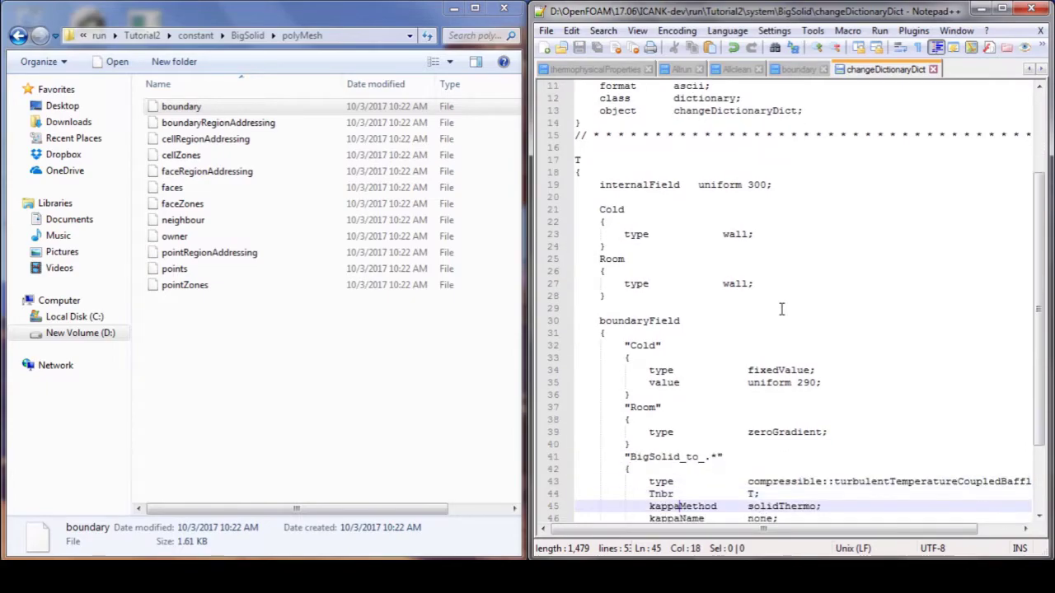
key("Down")
key("Down")
key("Down")
key("Down")
key("Down")
key("Up")
key("Up")
key("Up")
key("Up")
key("Up")
key("Up")
key("Up")
key("Up")
key("Up")
key("Up")
key("Up")
key("Up")
key("Up")
key("Up")
key("Up")
key("Up")
key("Up")
key("Up")
key("Up")
key("Up")
key("Home")
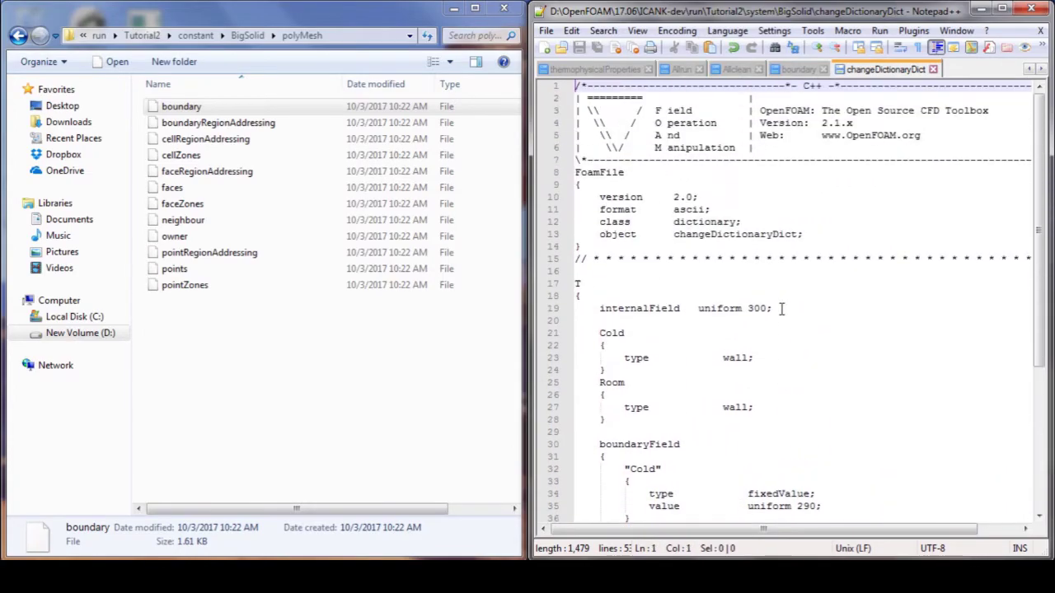
left_click(797, 69)
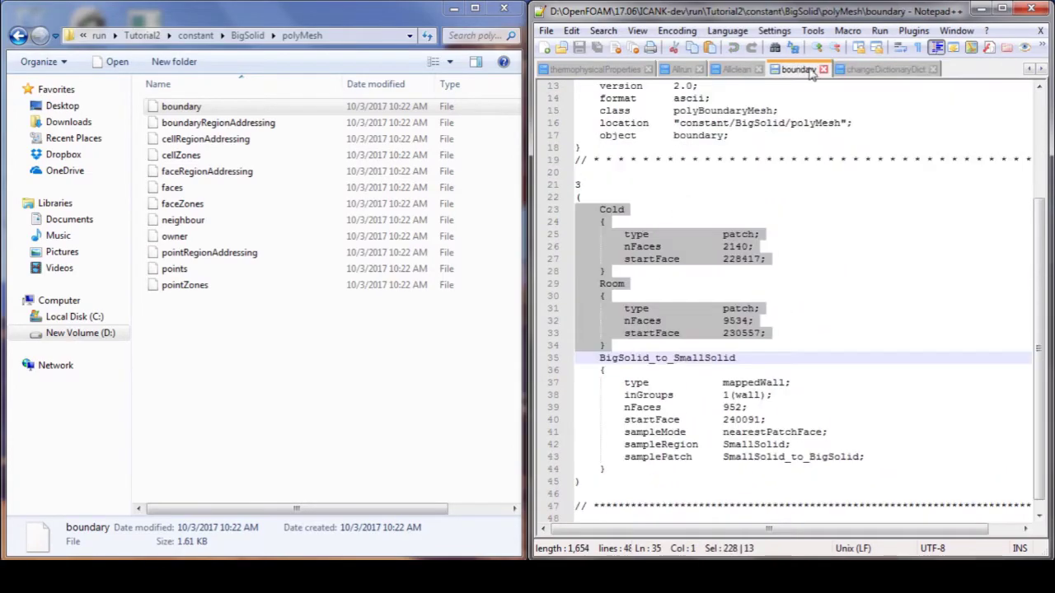
left_click(875, 71)
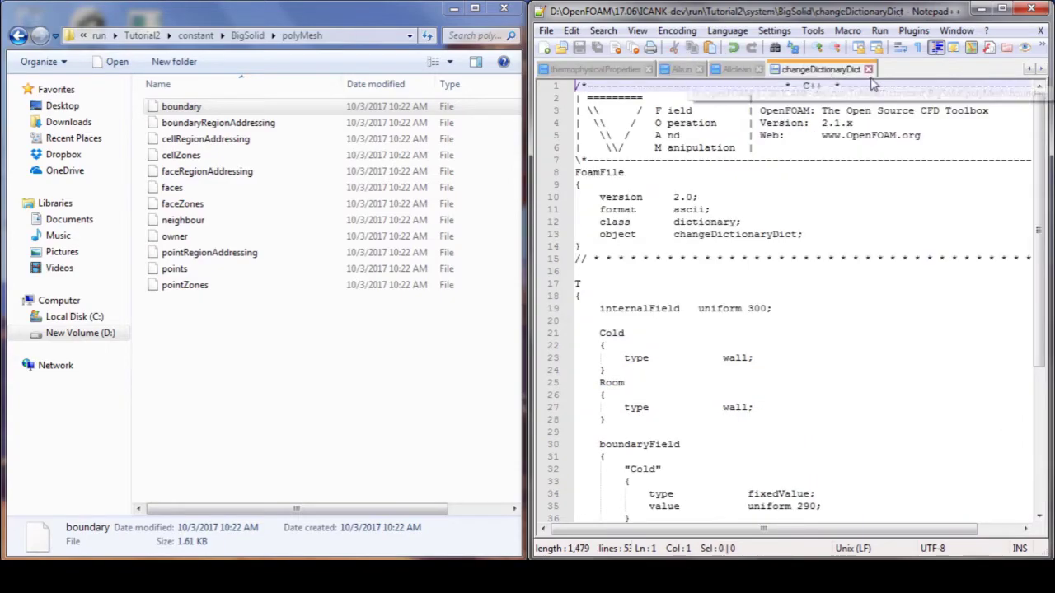
left_click(867, 69)
left_click(869, 69)
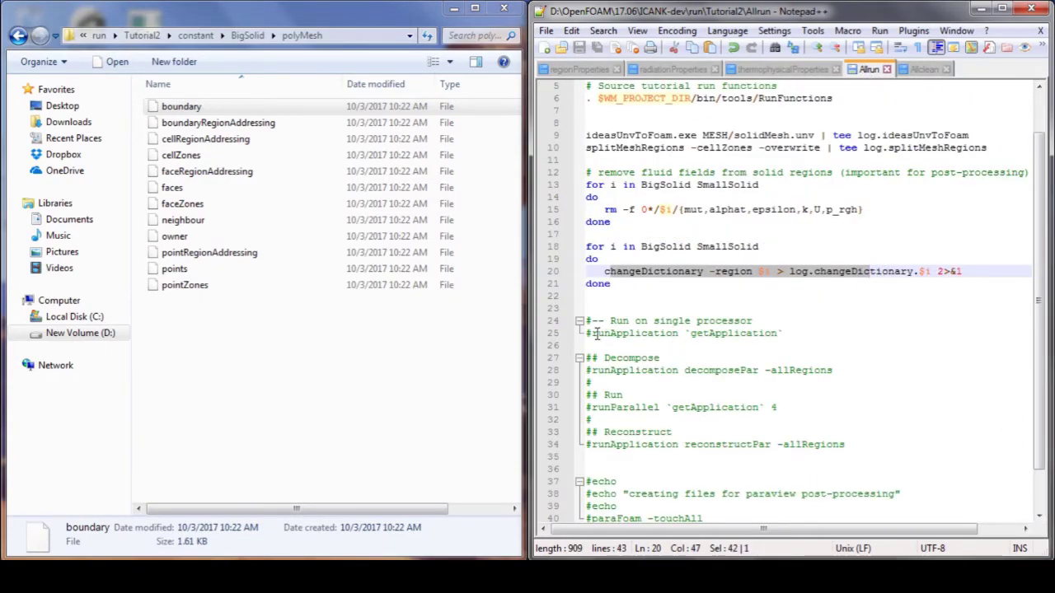
Step: Insert a new line below the runApplication line in Allrun
left_click(778, 318)
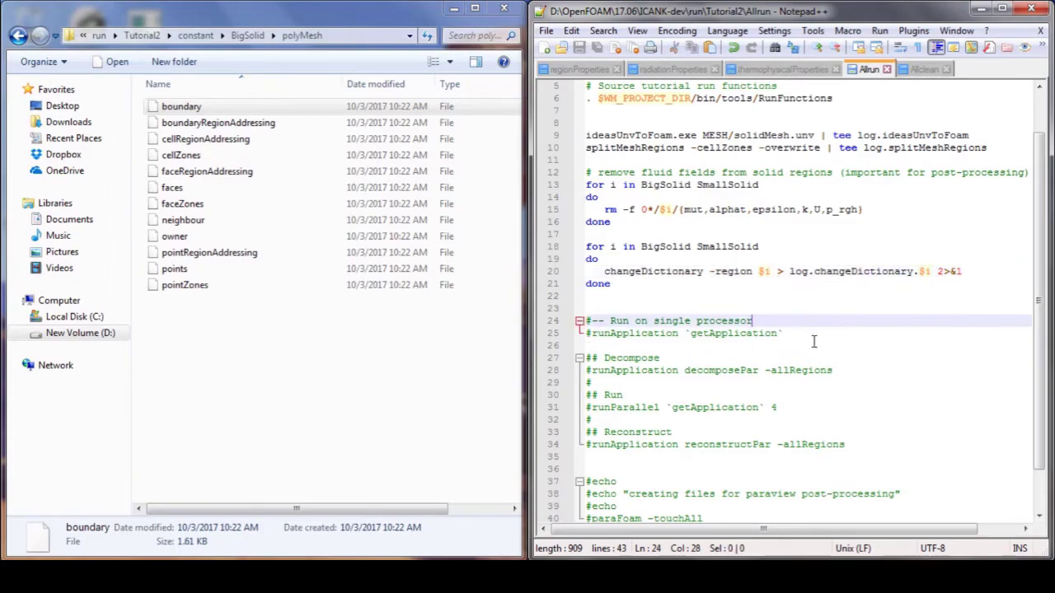
left_click(810, 335)
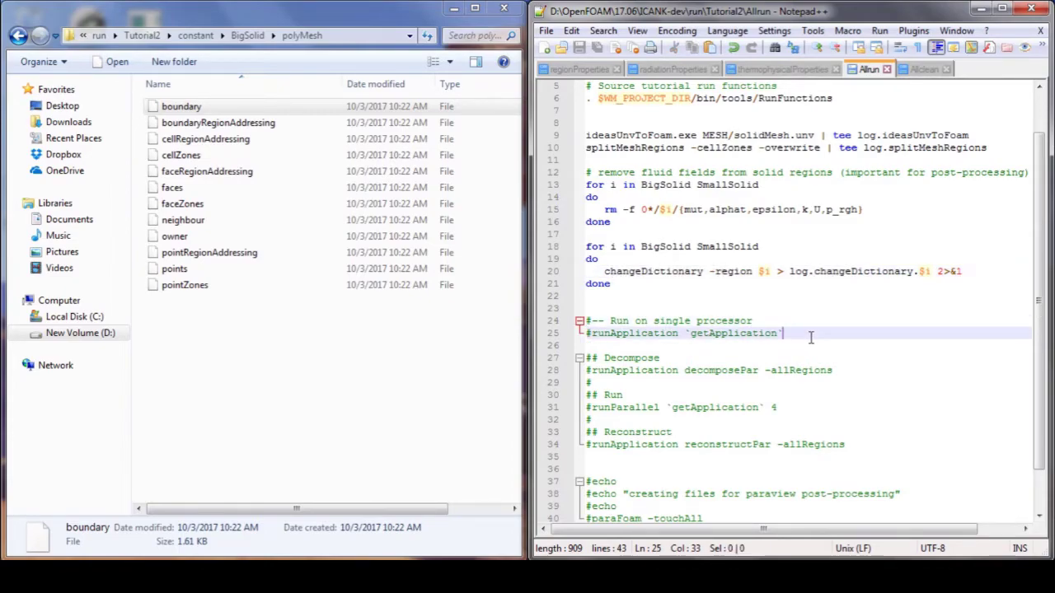
key("Return")
key("Return")
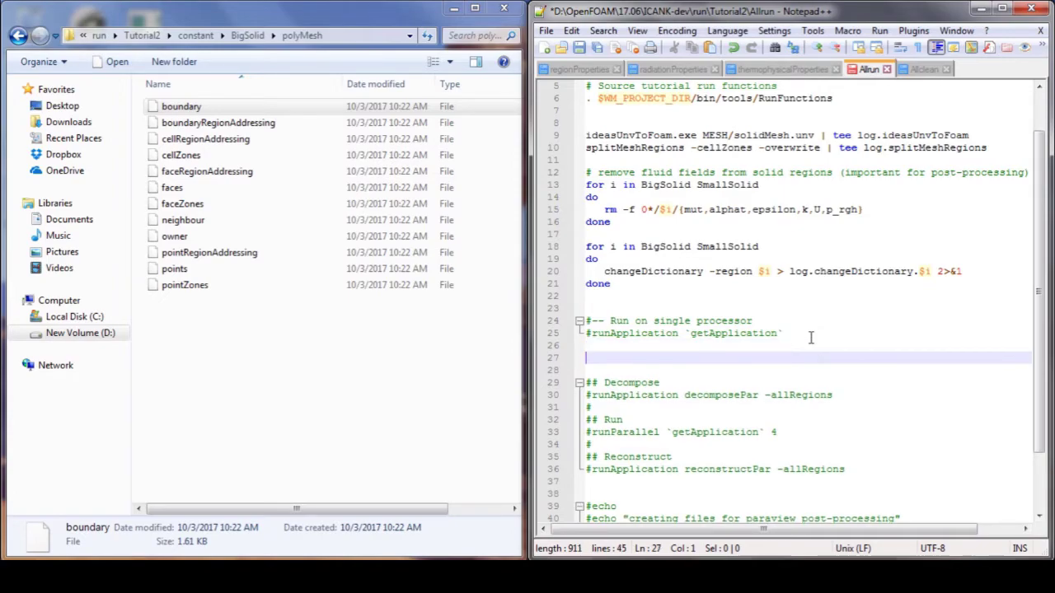
Step: Open Tutorial2's system/controlDict in Notepad++ and grab the solver name chtMultiRegionSimpleFoam
left_click(248, 35)
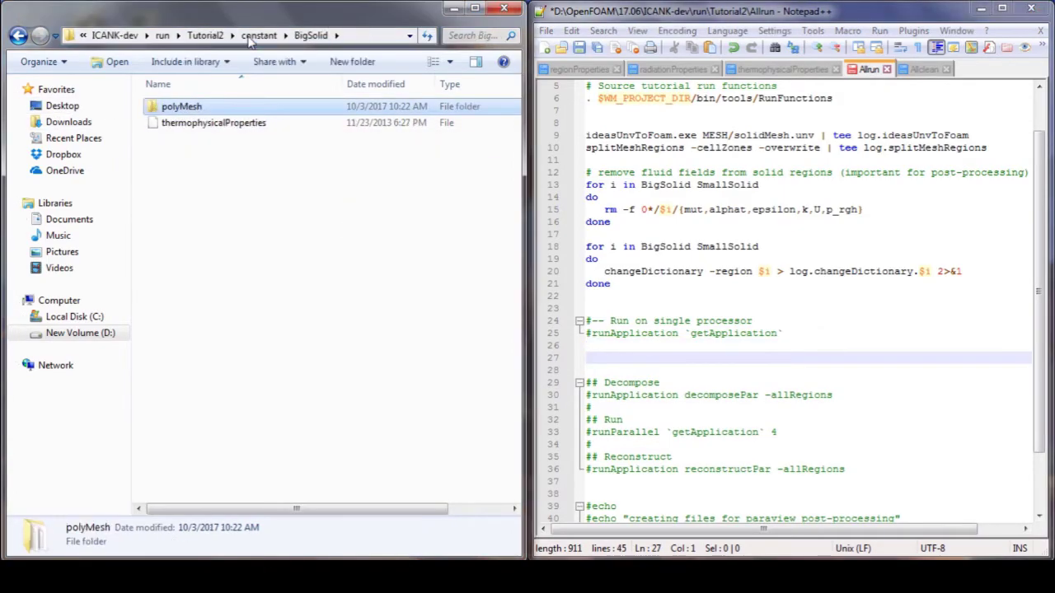
left_click(216, 35)
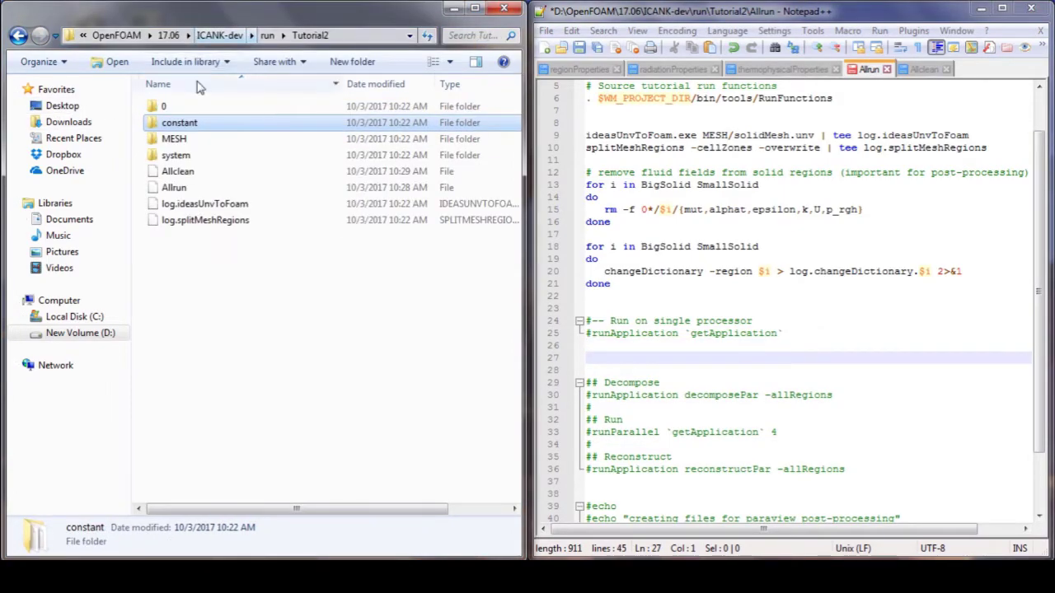
double_click(177, 155)
left_click(183, 156)
right_click(183, 157)
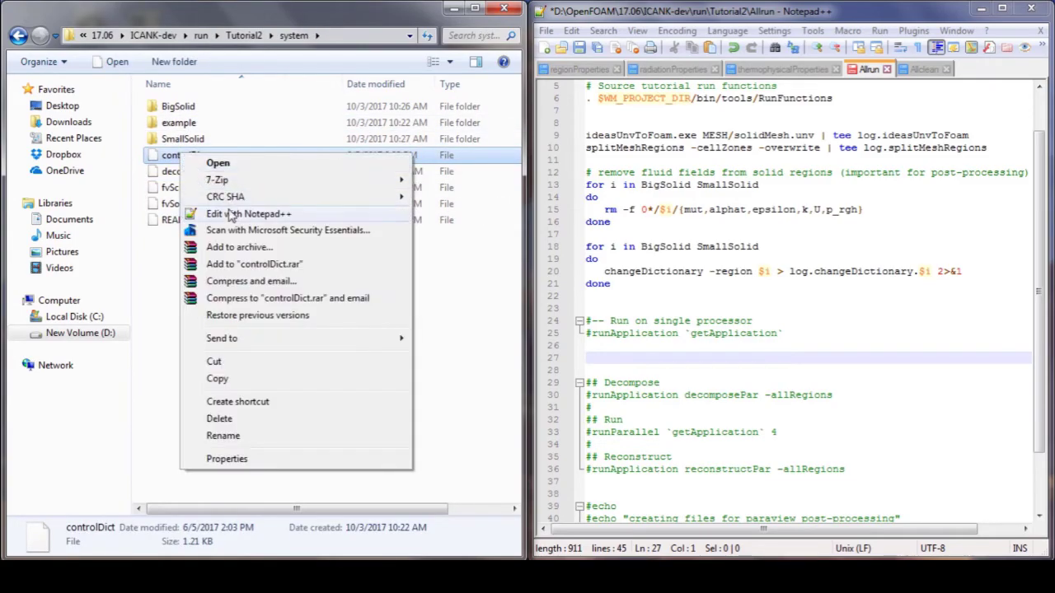
left_click(235, 209)
left_click_drag(674, 296, 814, 290)
key("ctrl+c")
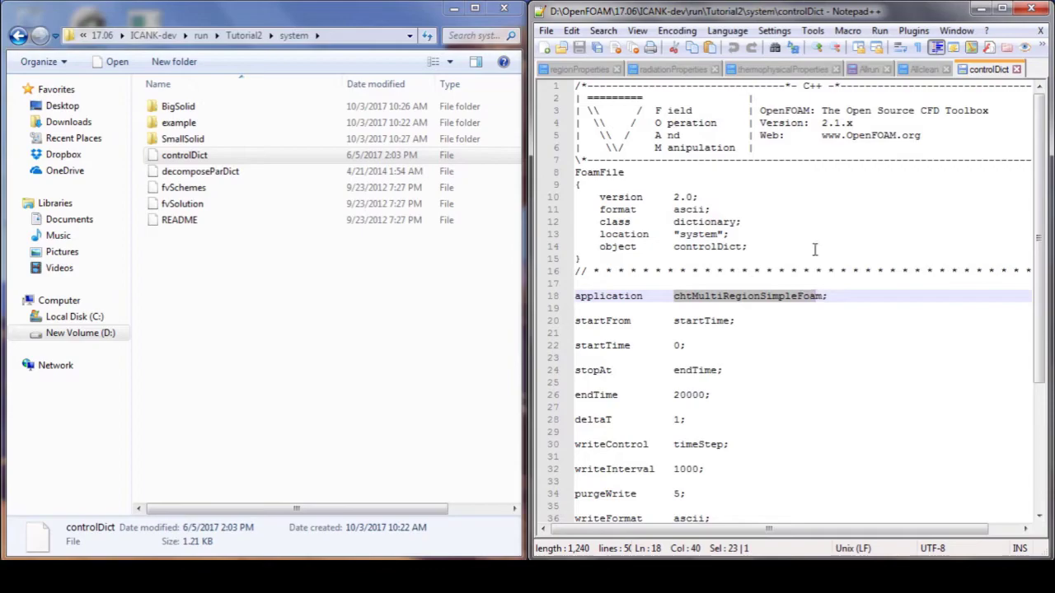
left_click(871, 69)
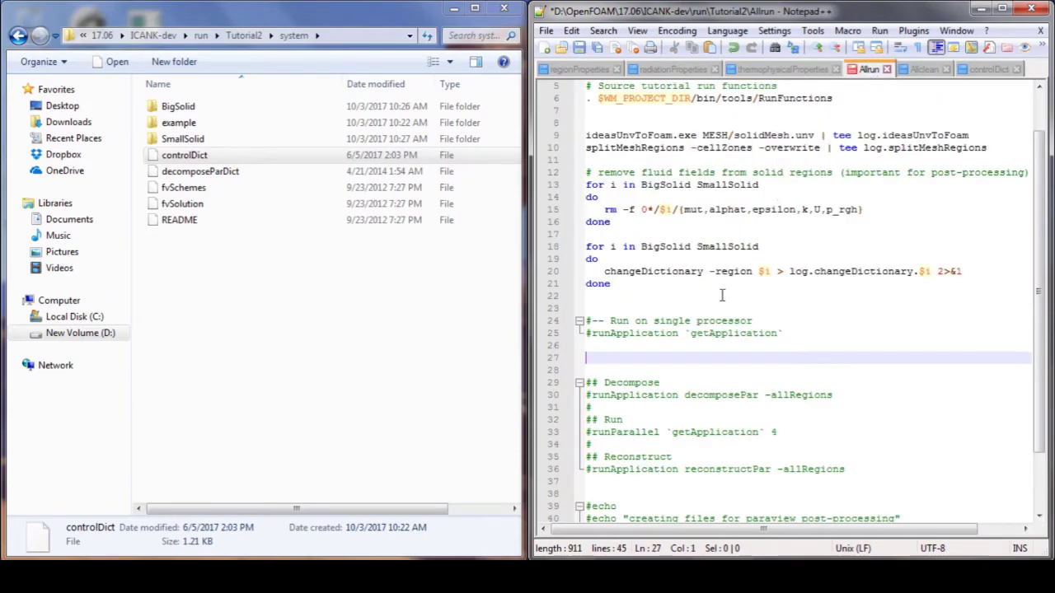
Step: Add 'chtMultiRegionSimpleFoam | tee log.chtMultiRegionSimpleFoam' on line 26 of Allrun and save
left_click(622, 347)
key("ctrl+v")
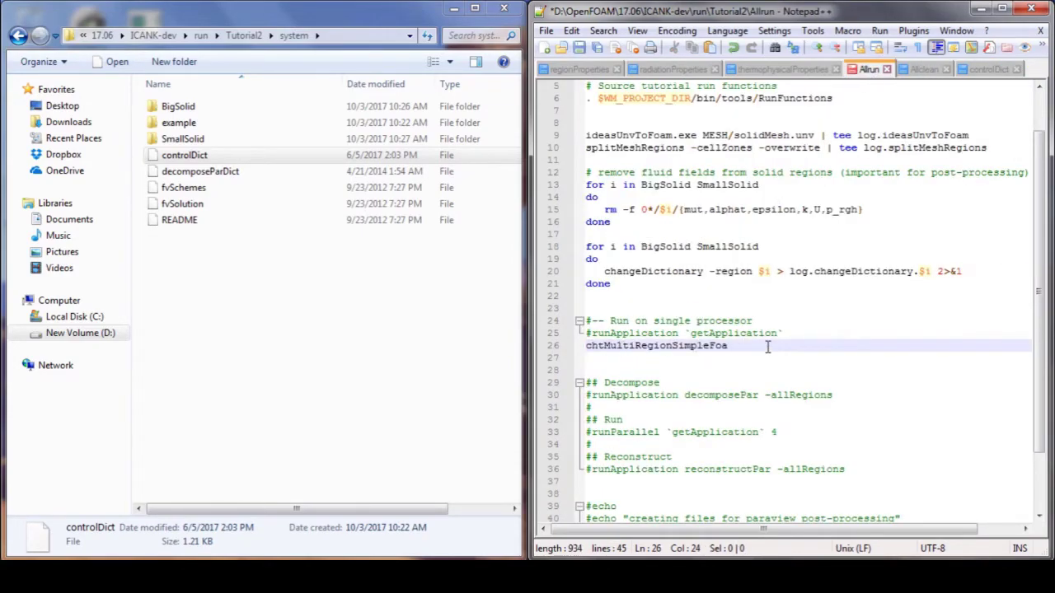
type("m")
type(" | tee")
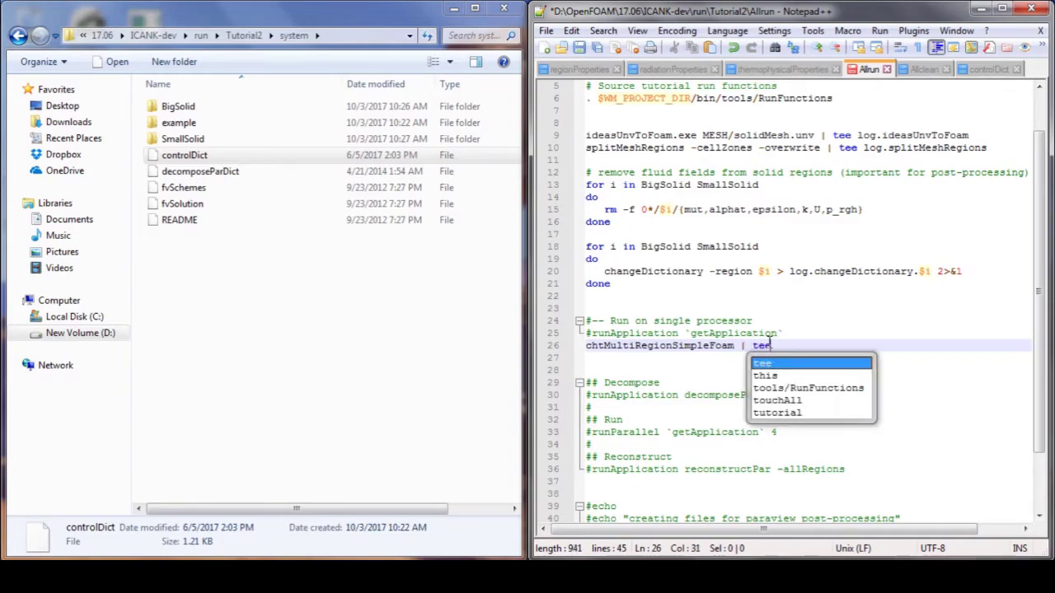
type(" log.changeDictionary")
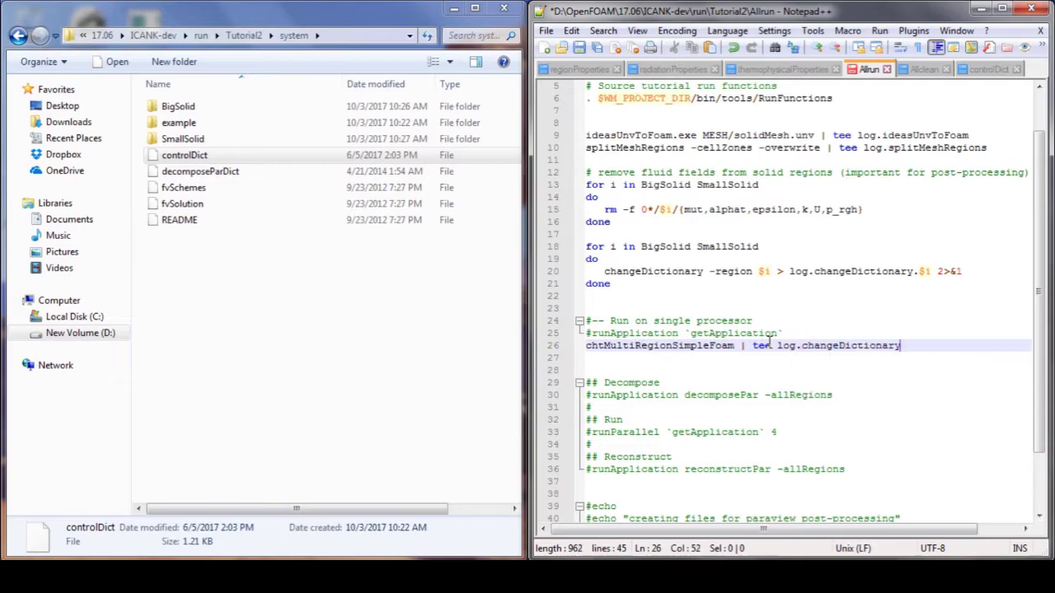
key("ctrl+shift+Left")
key("shift+Right")
key("shift+Right")
type("tMultiRegionSimpleFoam")
key("ctrl+s")
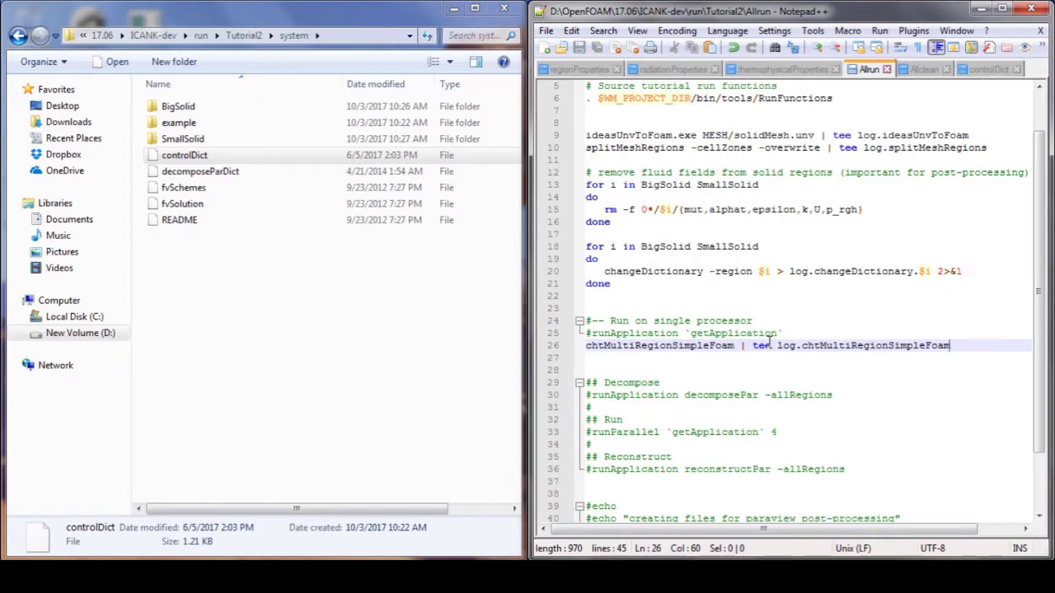
scroll(965, 386, "up", 2)
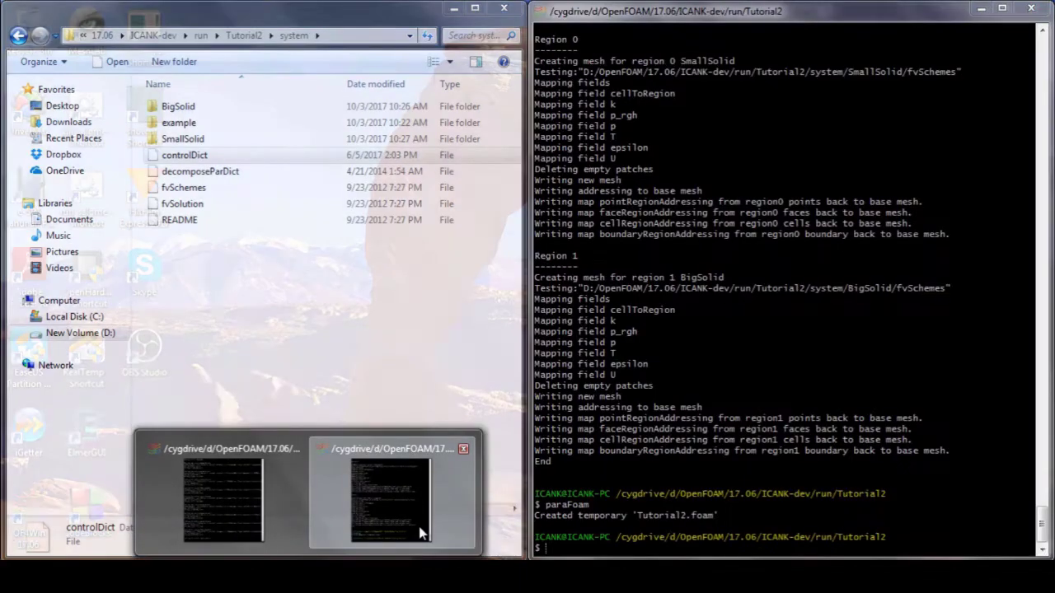
Step: In the Cygwin terminal, run ./Allclean followed by ./Allrun
left_click(420, 530)
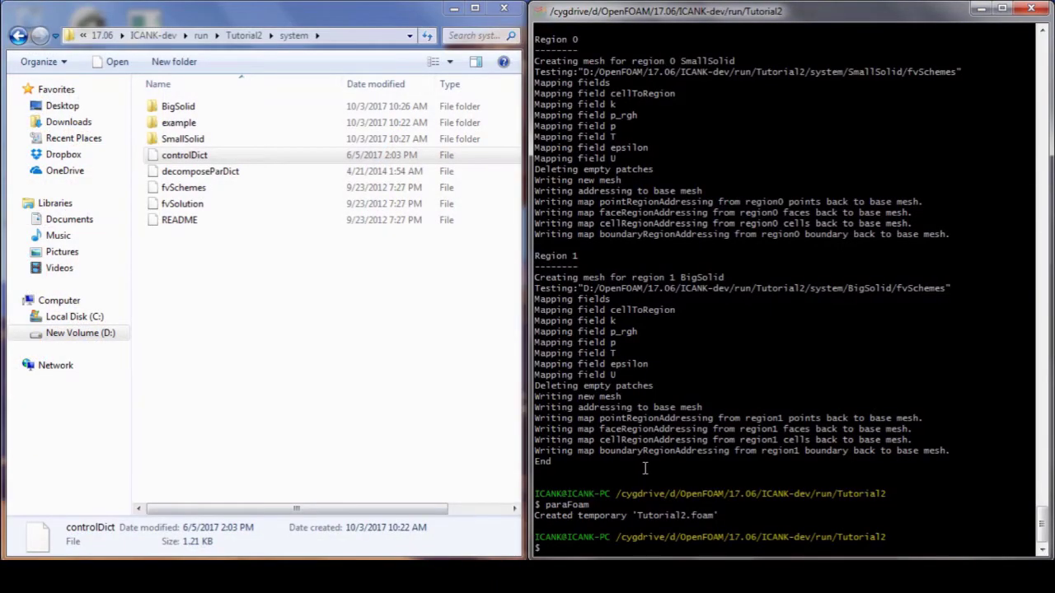
type("./Allclean")
key("Return")
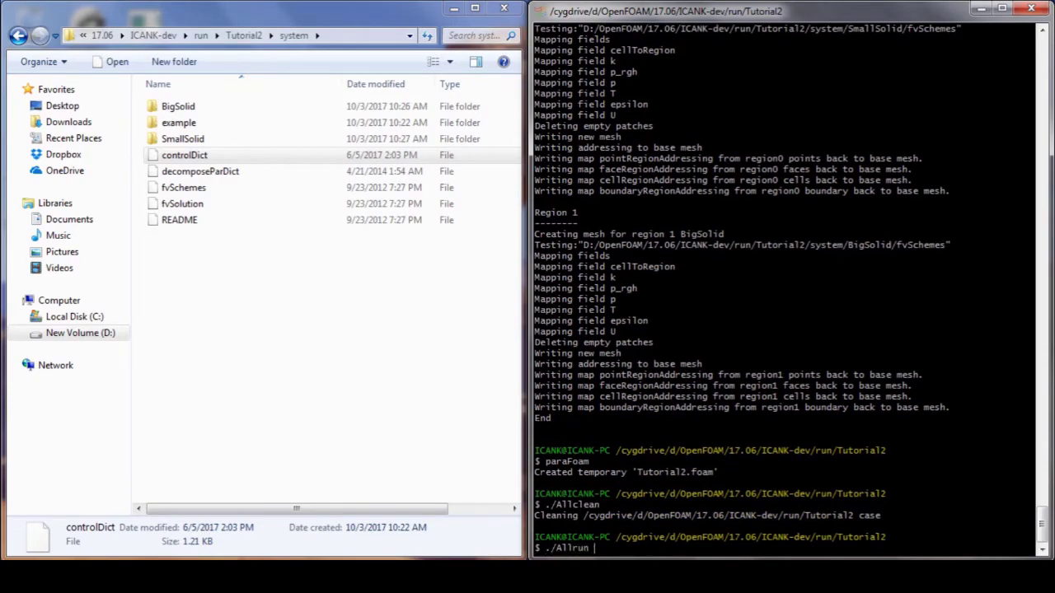
type("./Allrun")
key("Return")
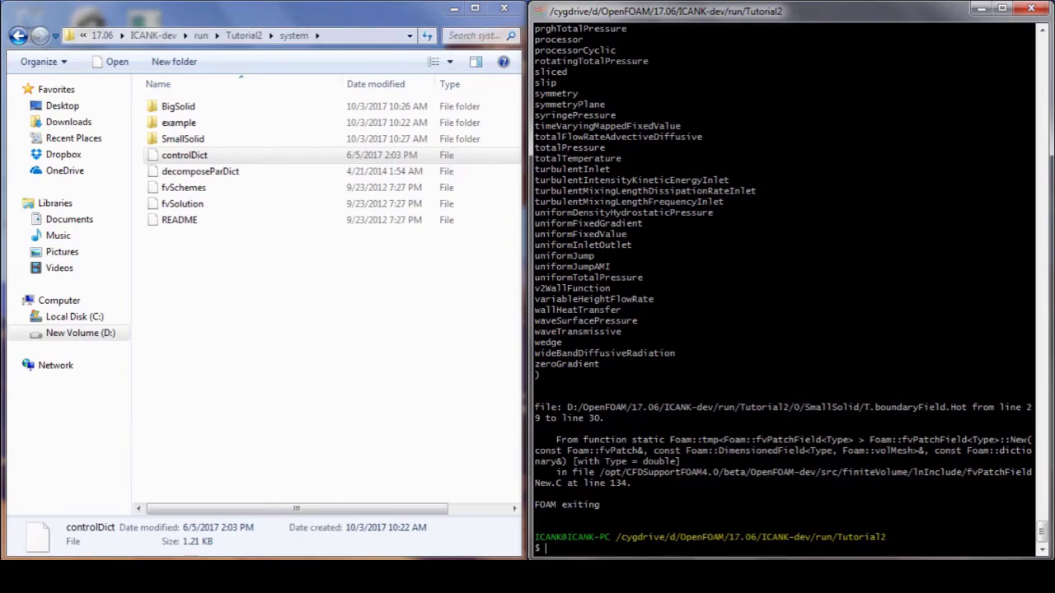
Step: Find the unknown type fixedValude error and the valid fixedValue entry, then open system/SmallSolid
scroll(791, 419, "up", 8)
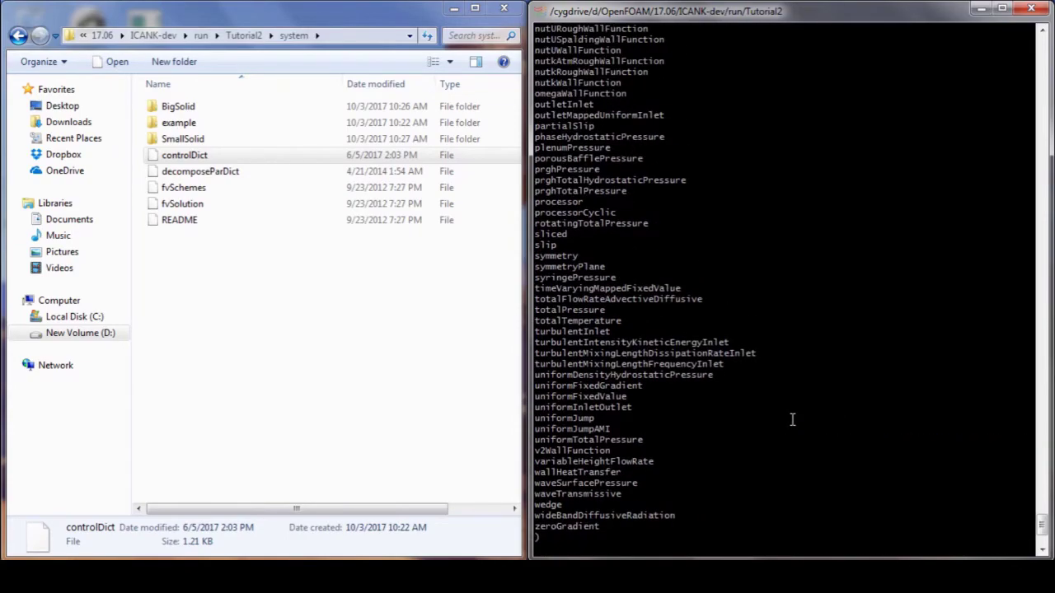
scroll(791, 420, "down", 8)
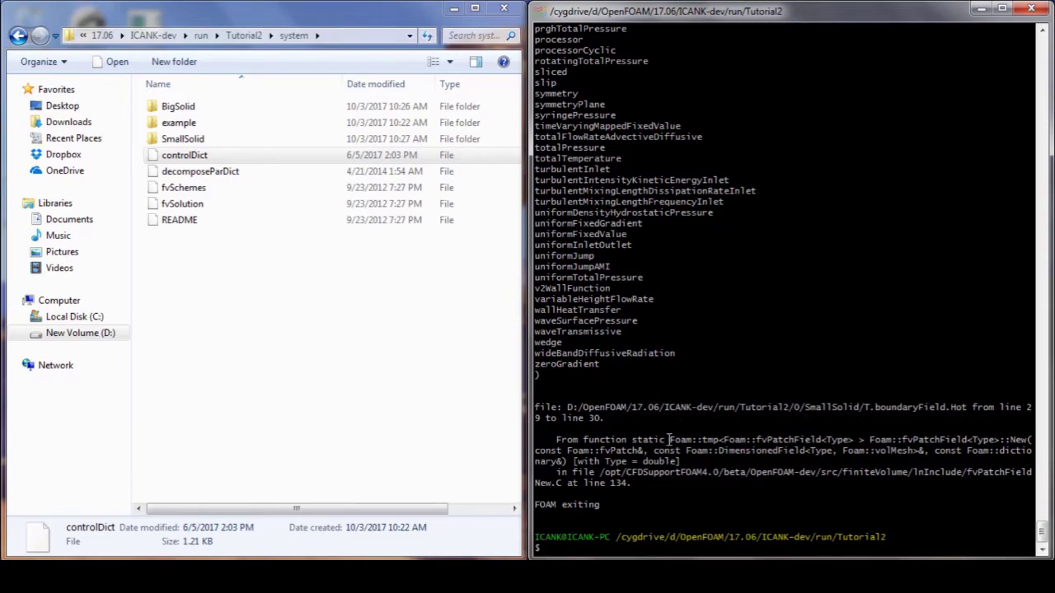
scroll(618, 417, "up", 20)
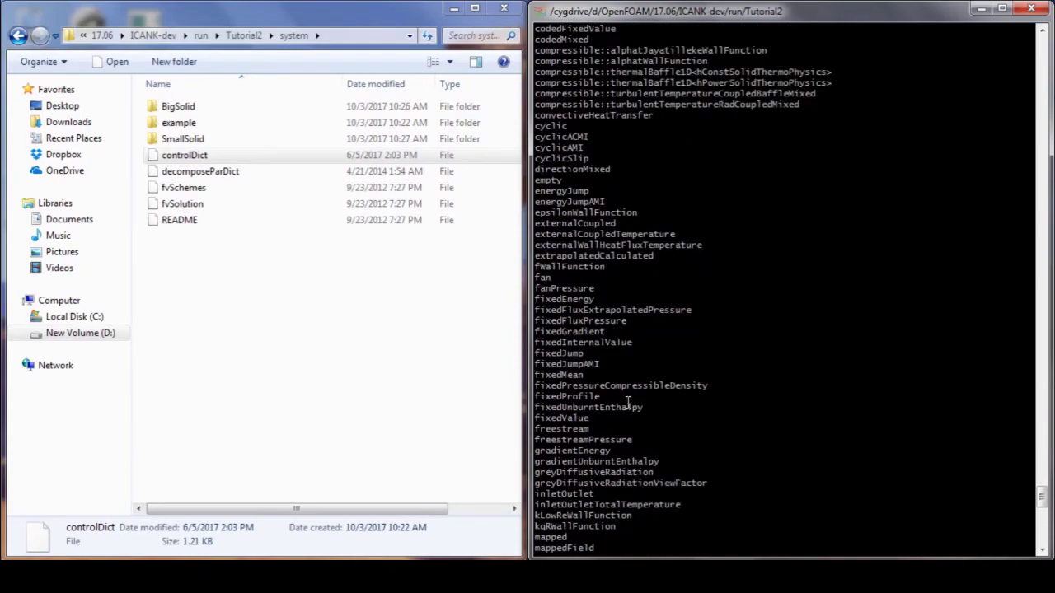
scroll(627, 402, "up", 6)
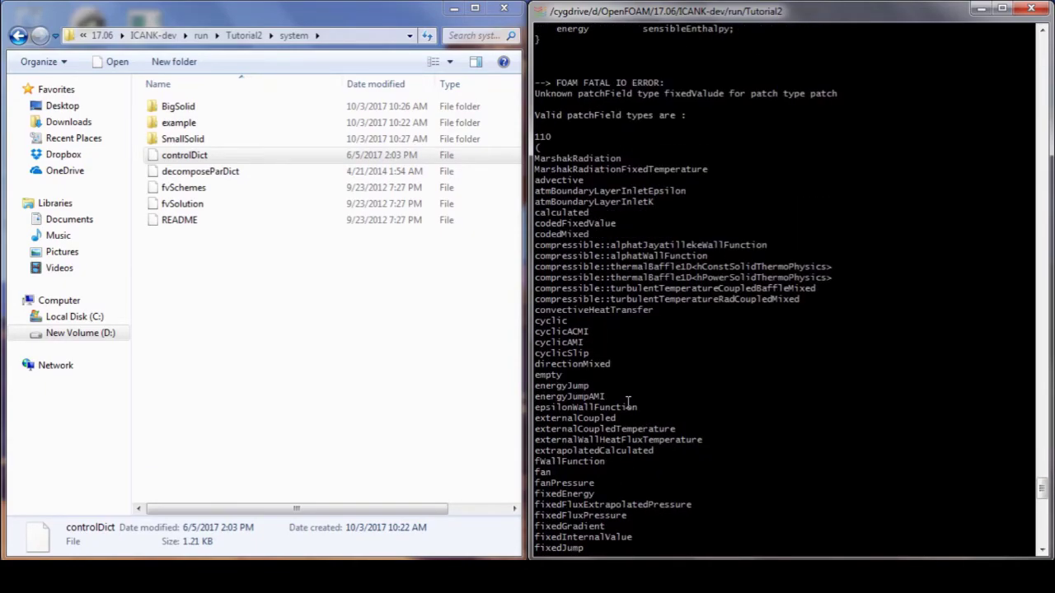
left_click(716, 94)
scroll(587, 305, "down", 5)
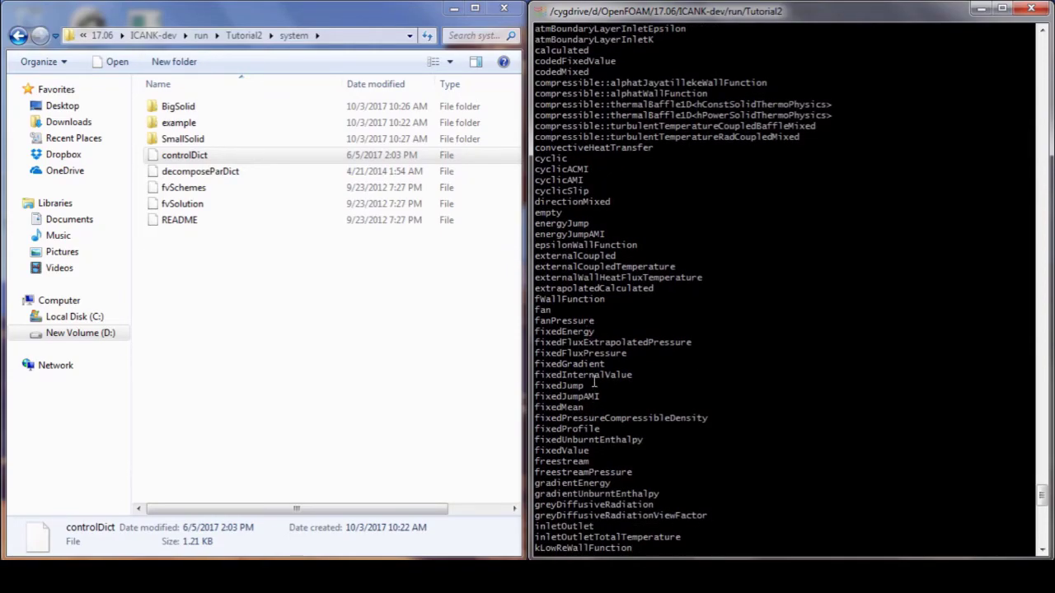
triple_click(590, 449)
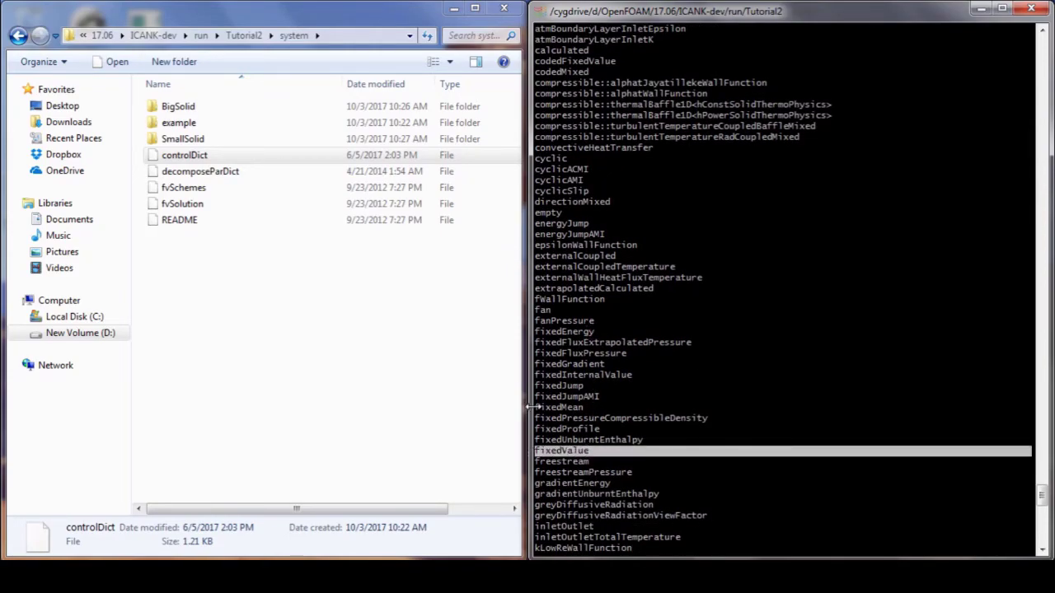
double_click(235, 138)
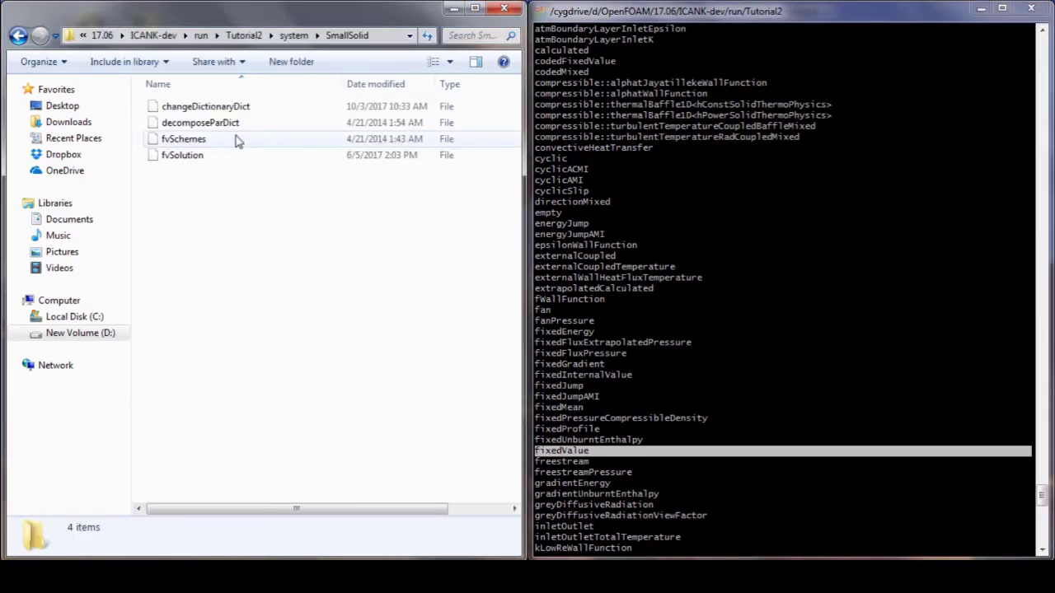
Step: Correct fixedValude to fixedValue in SmallSolid's changeDictionaryDict and save
left_click(233, 108)
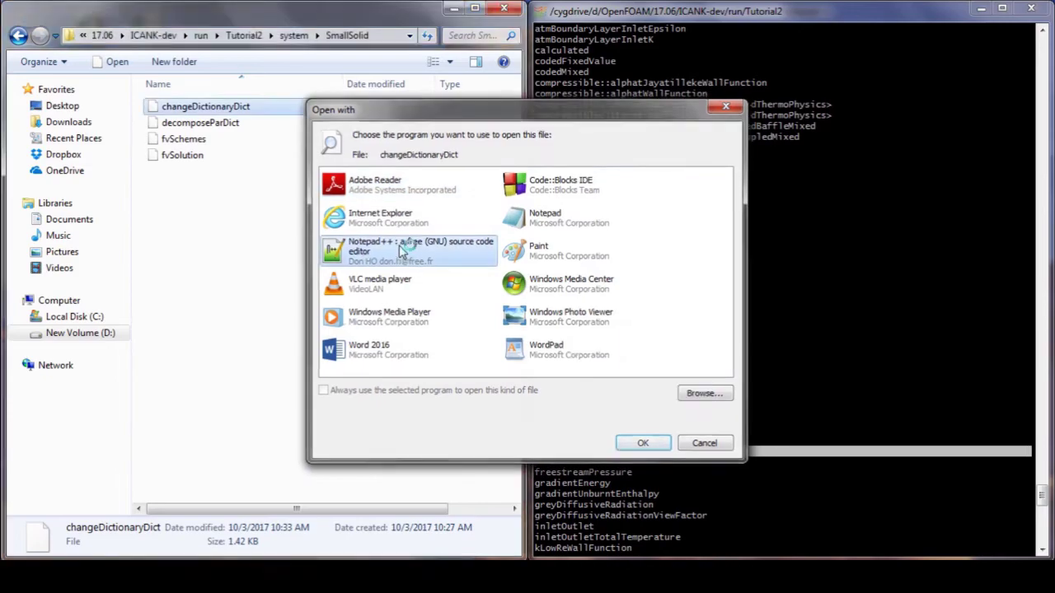
double_click(402, 251)
scroll(775, 322, "down", 4)
left_click(811, 358)
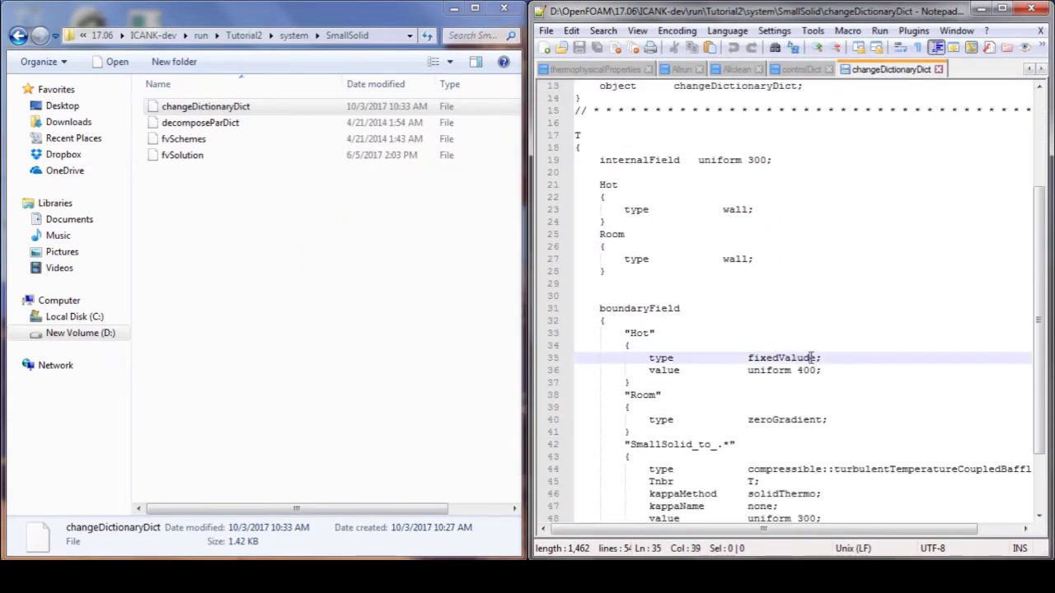
key("BackSpace")
key("ctrl+s")
Step: Open BigSolid's changeDictionaryDict in Notepad++ for checking
left_click(294, 35)
double_click(216, 111)
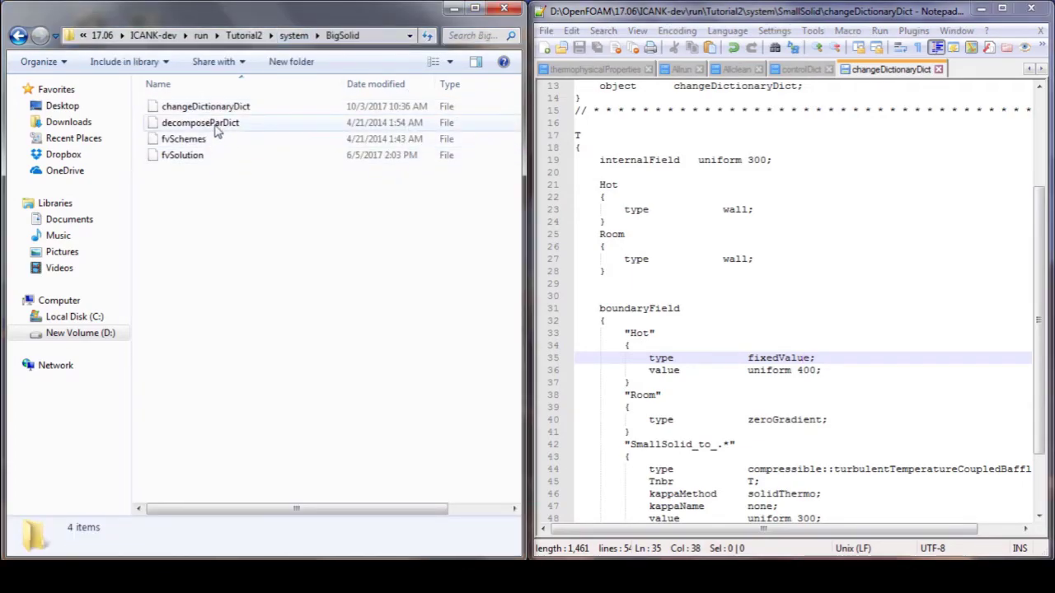
left_click(224, 111)
right_click(225, 111)
left_click(265, 170)
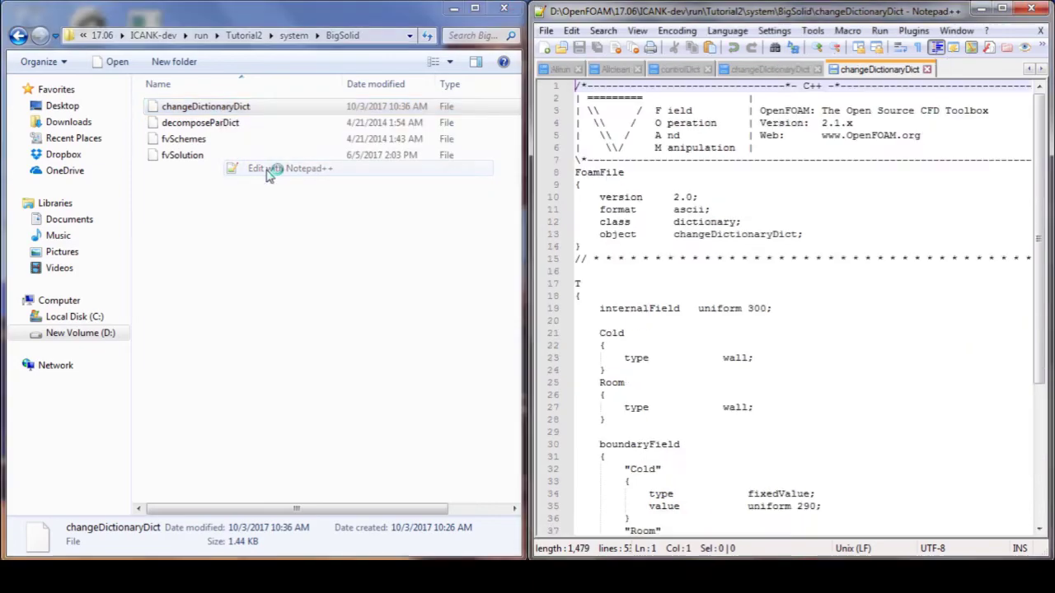
scroll(771, 283, "down", 4)
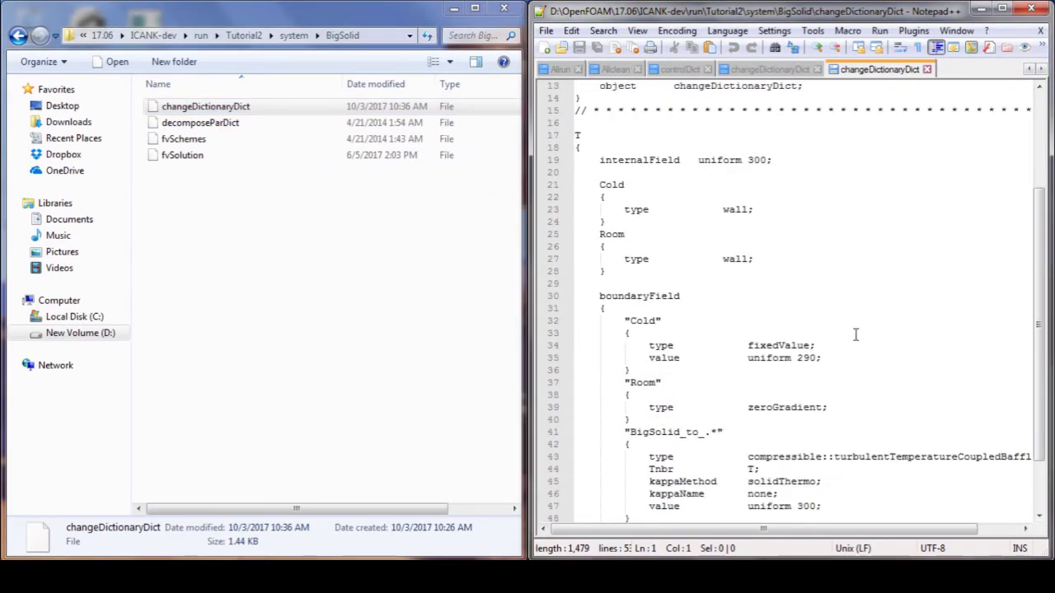
Step: In the Cygwin terminal, list the case directory and run ./Allclean
mouse_move(328, 556)
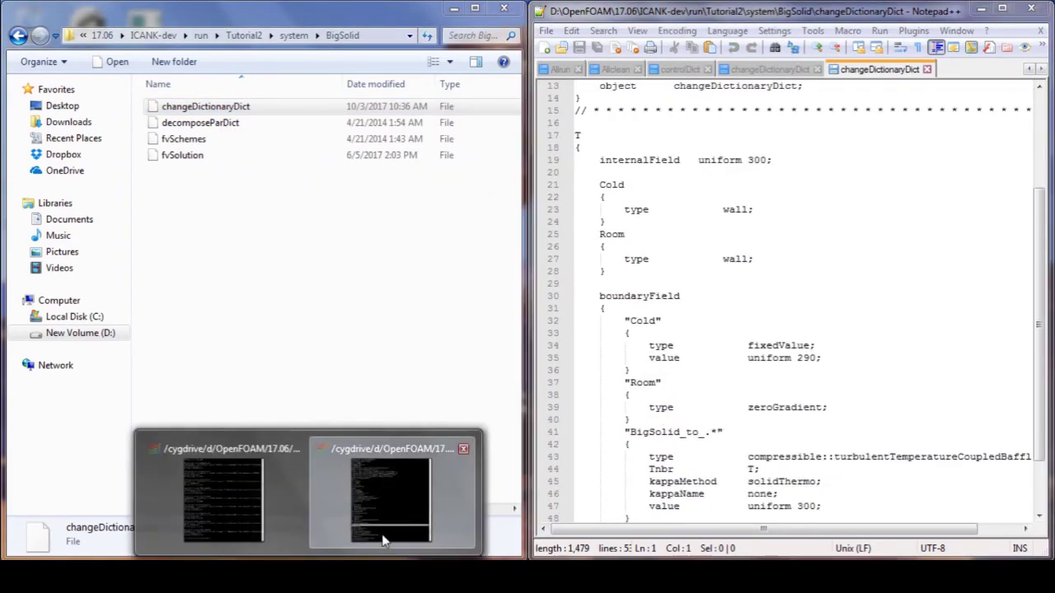
left_click(383, 540)
key("Return")
type("l")
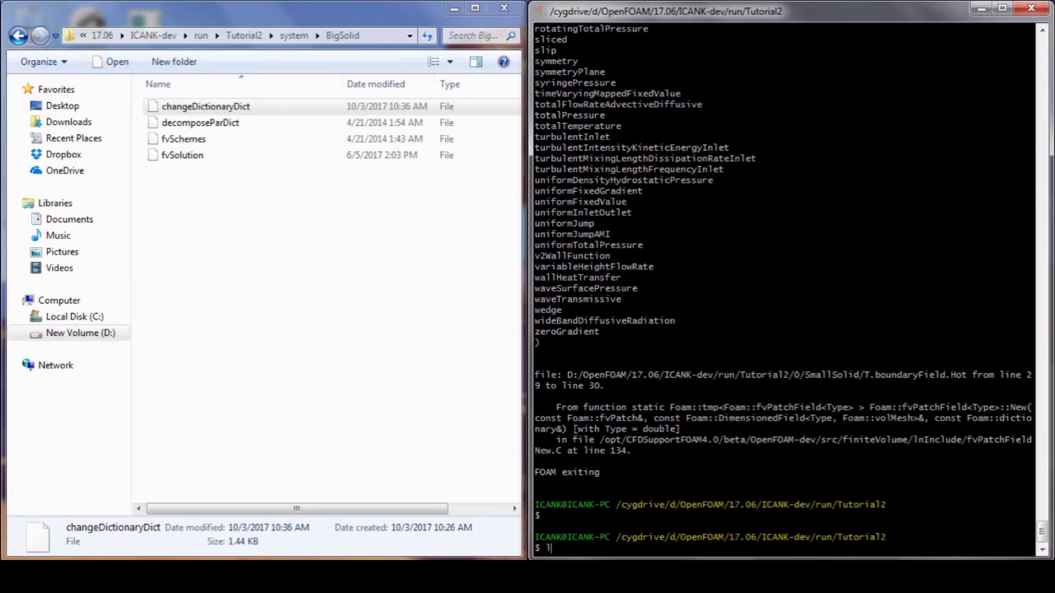
type("s")
key("Return")
type("./Allclean")
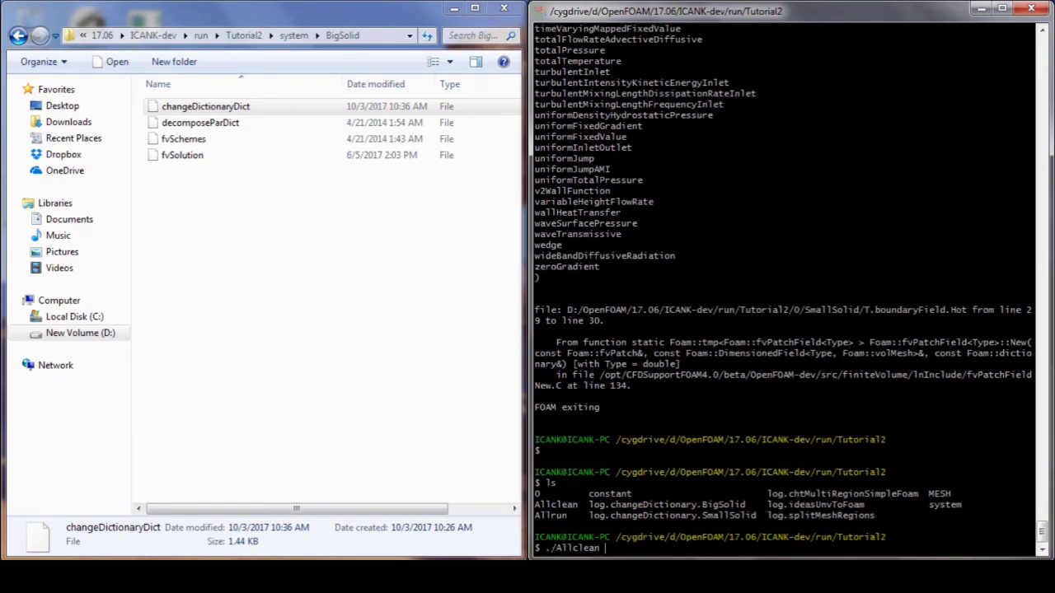
key("Return")
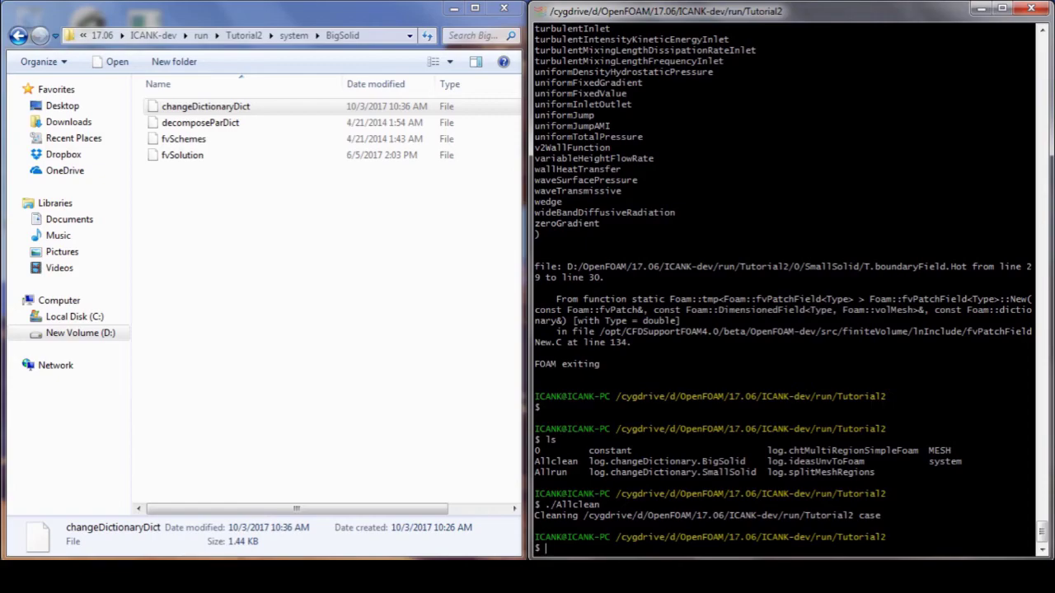
Step: Check the cleaned case's 0 and constant/BigSolid folders in Explorer
left_click(243, 35)
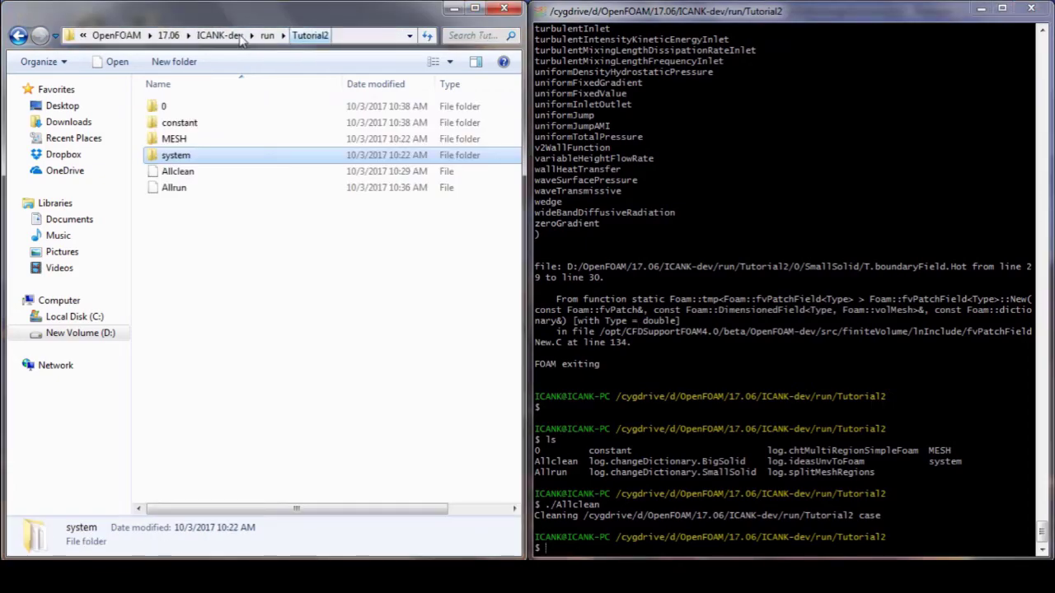
double_click(165, 107)
left_click(310, 36)
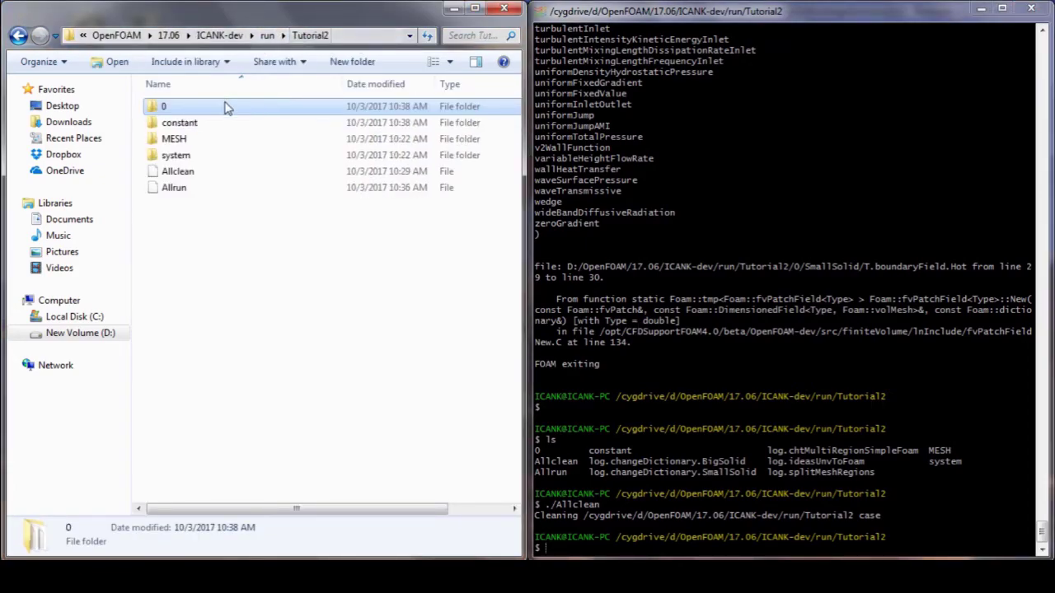
double_click(196, 123)
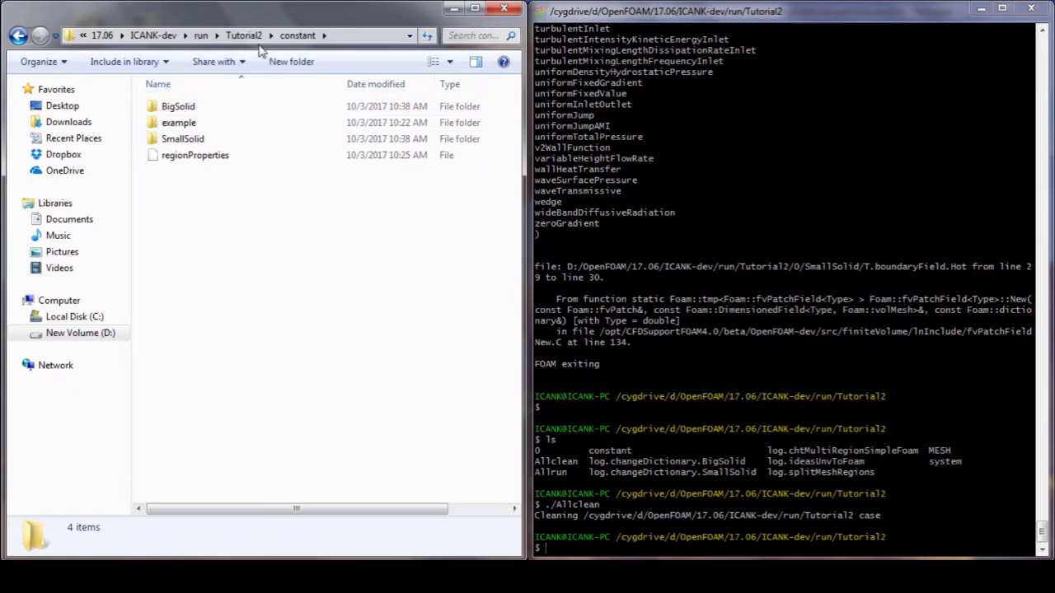
double_click(178, 106)
left_click(243, 35)
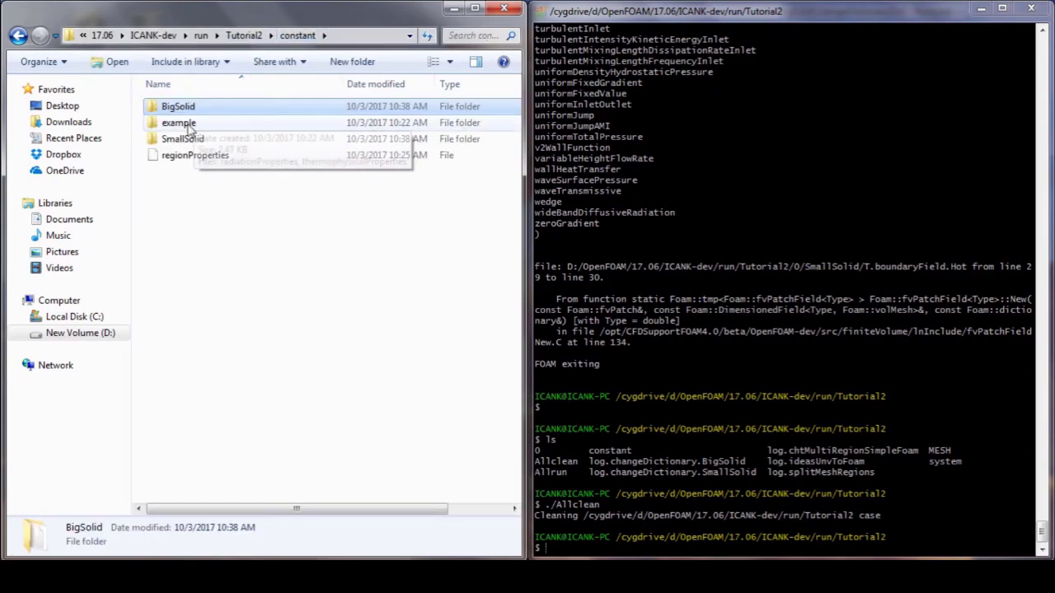
left_click(243, 36)
Step: Check the MESH and system/SmallSolid folders, then run ./Allrun
left_click(175, 140)
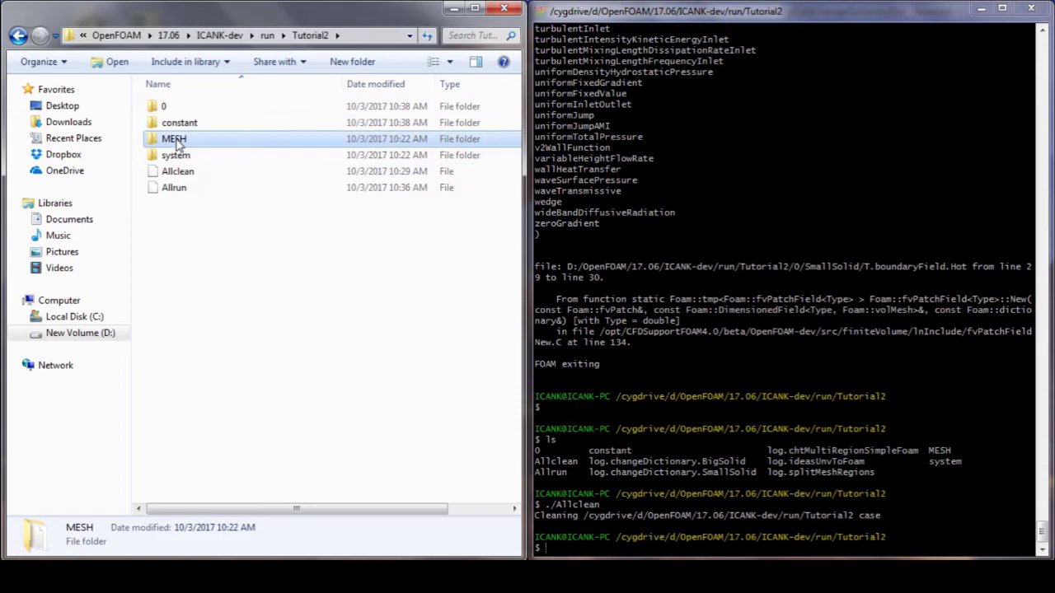
double_click(175, 140)
left_click(297, 35)
left_click(178, 156)
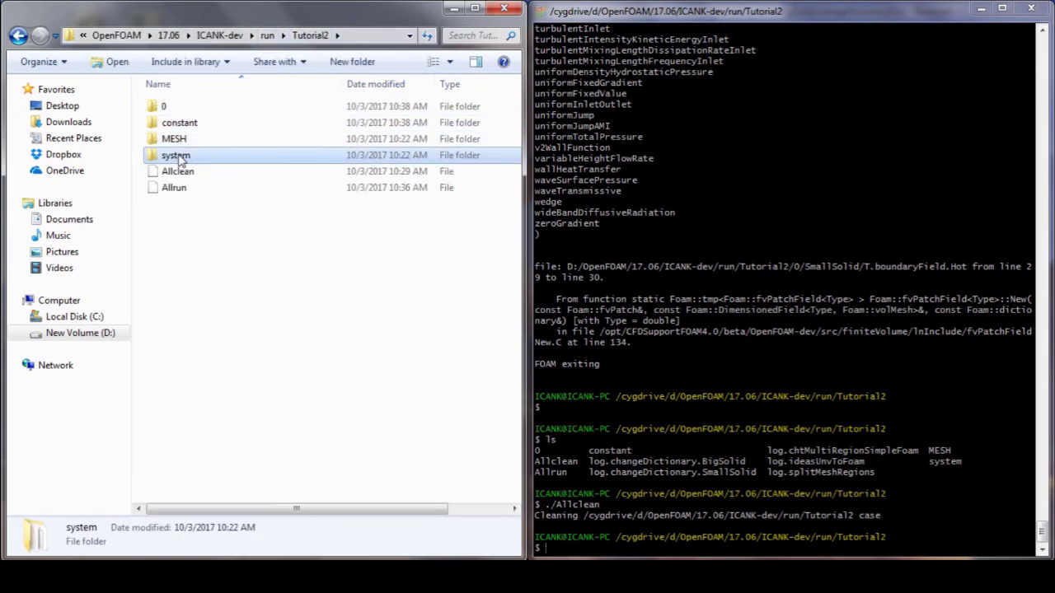
double_click(177, 157)
double_click(204, 140)
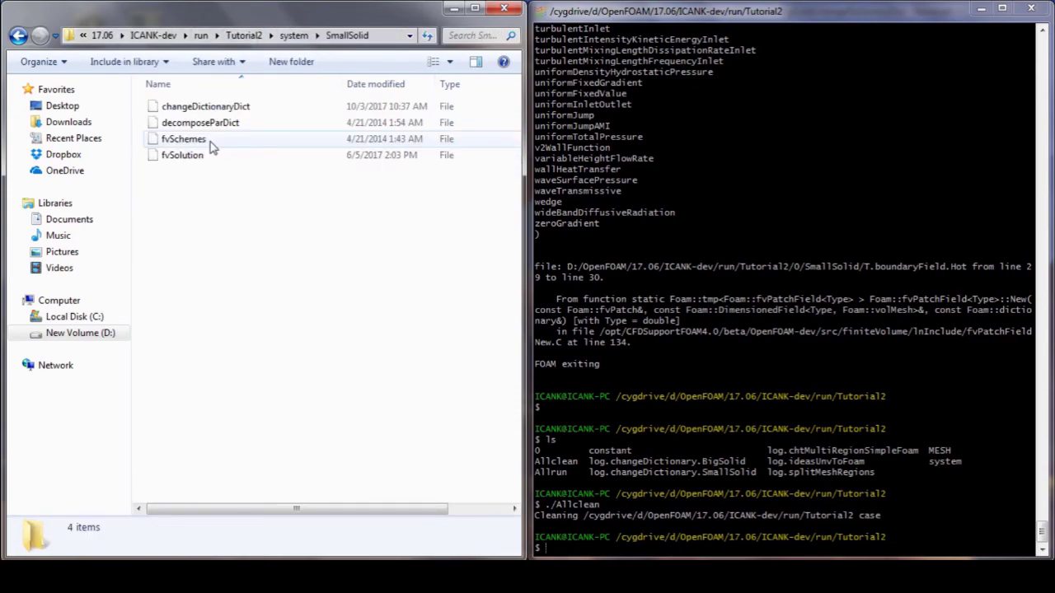
left_click(583, 191)
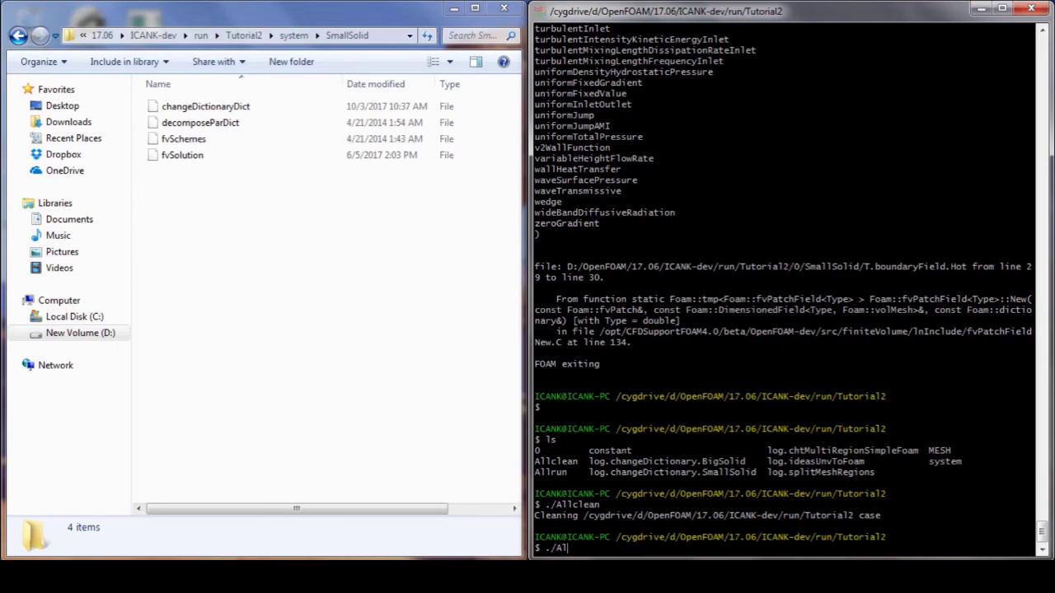
key("Return")
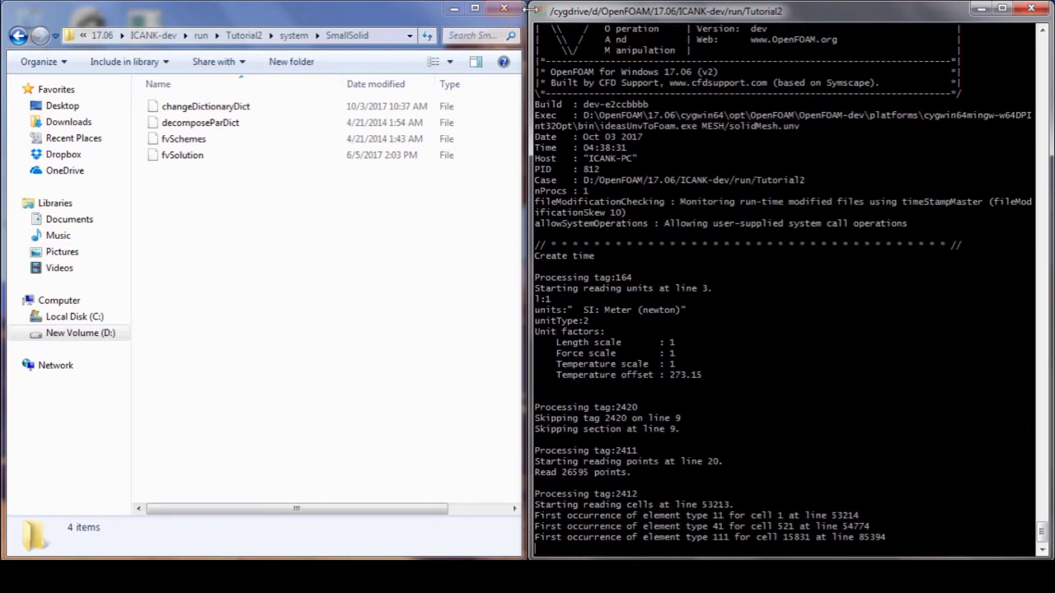